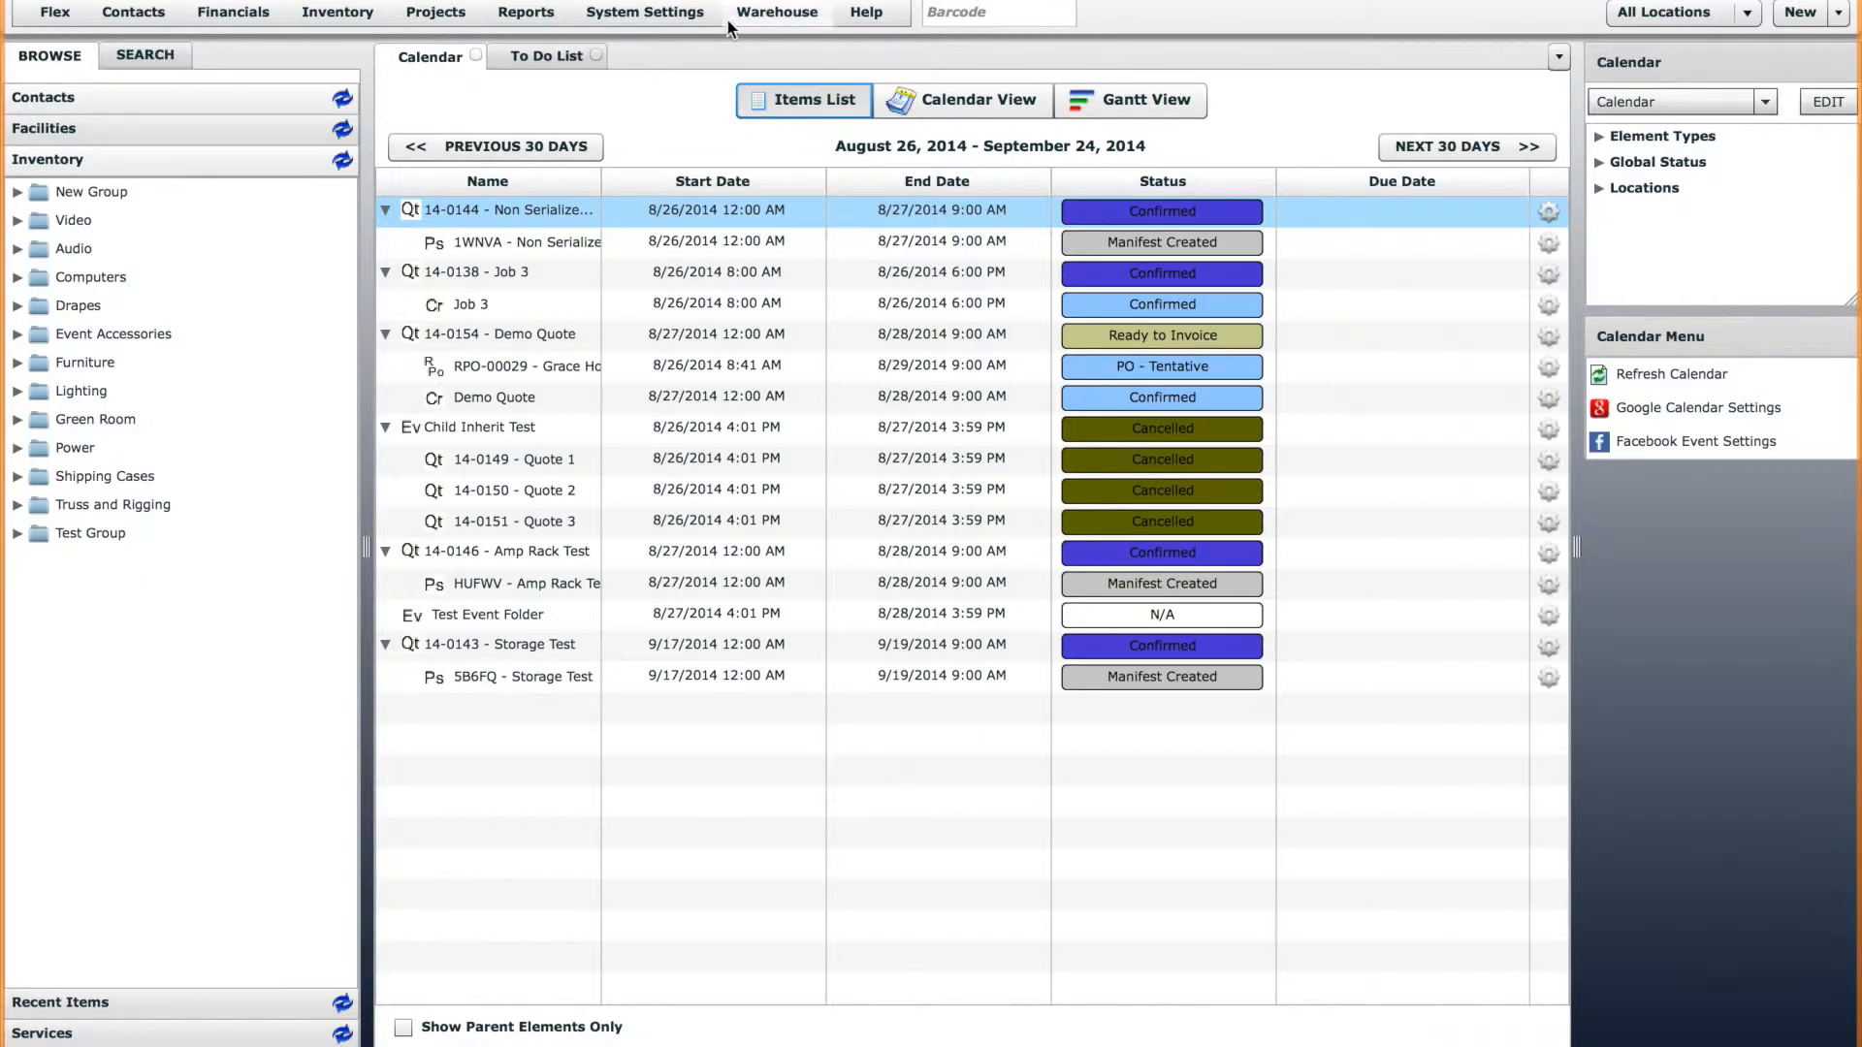
Open the system's Users list and bring up the permissions of the fourth listed user.
click(682, 19)
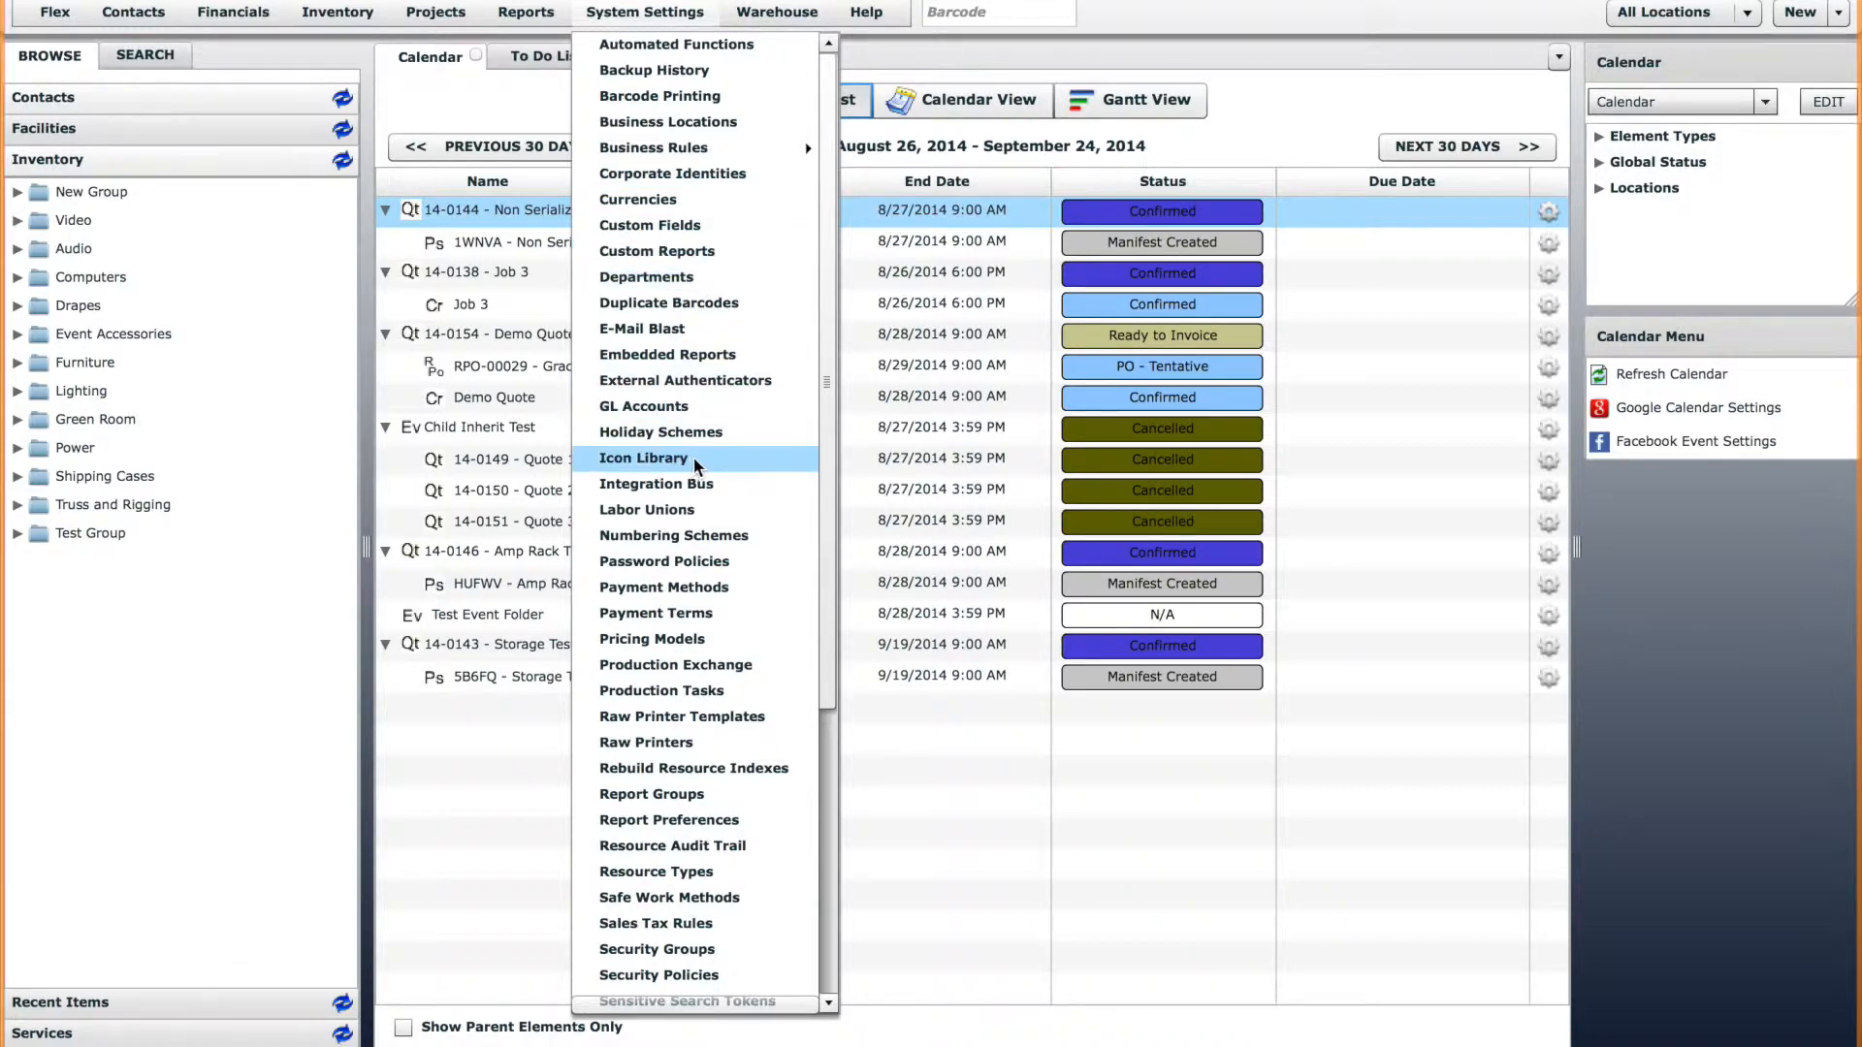
drag(826, 458, 829, 839)
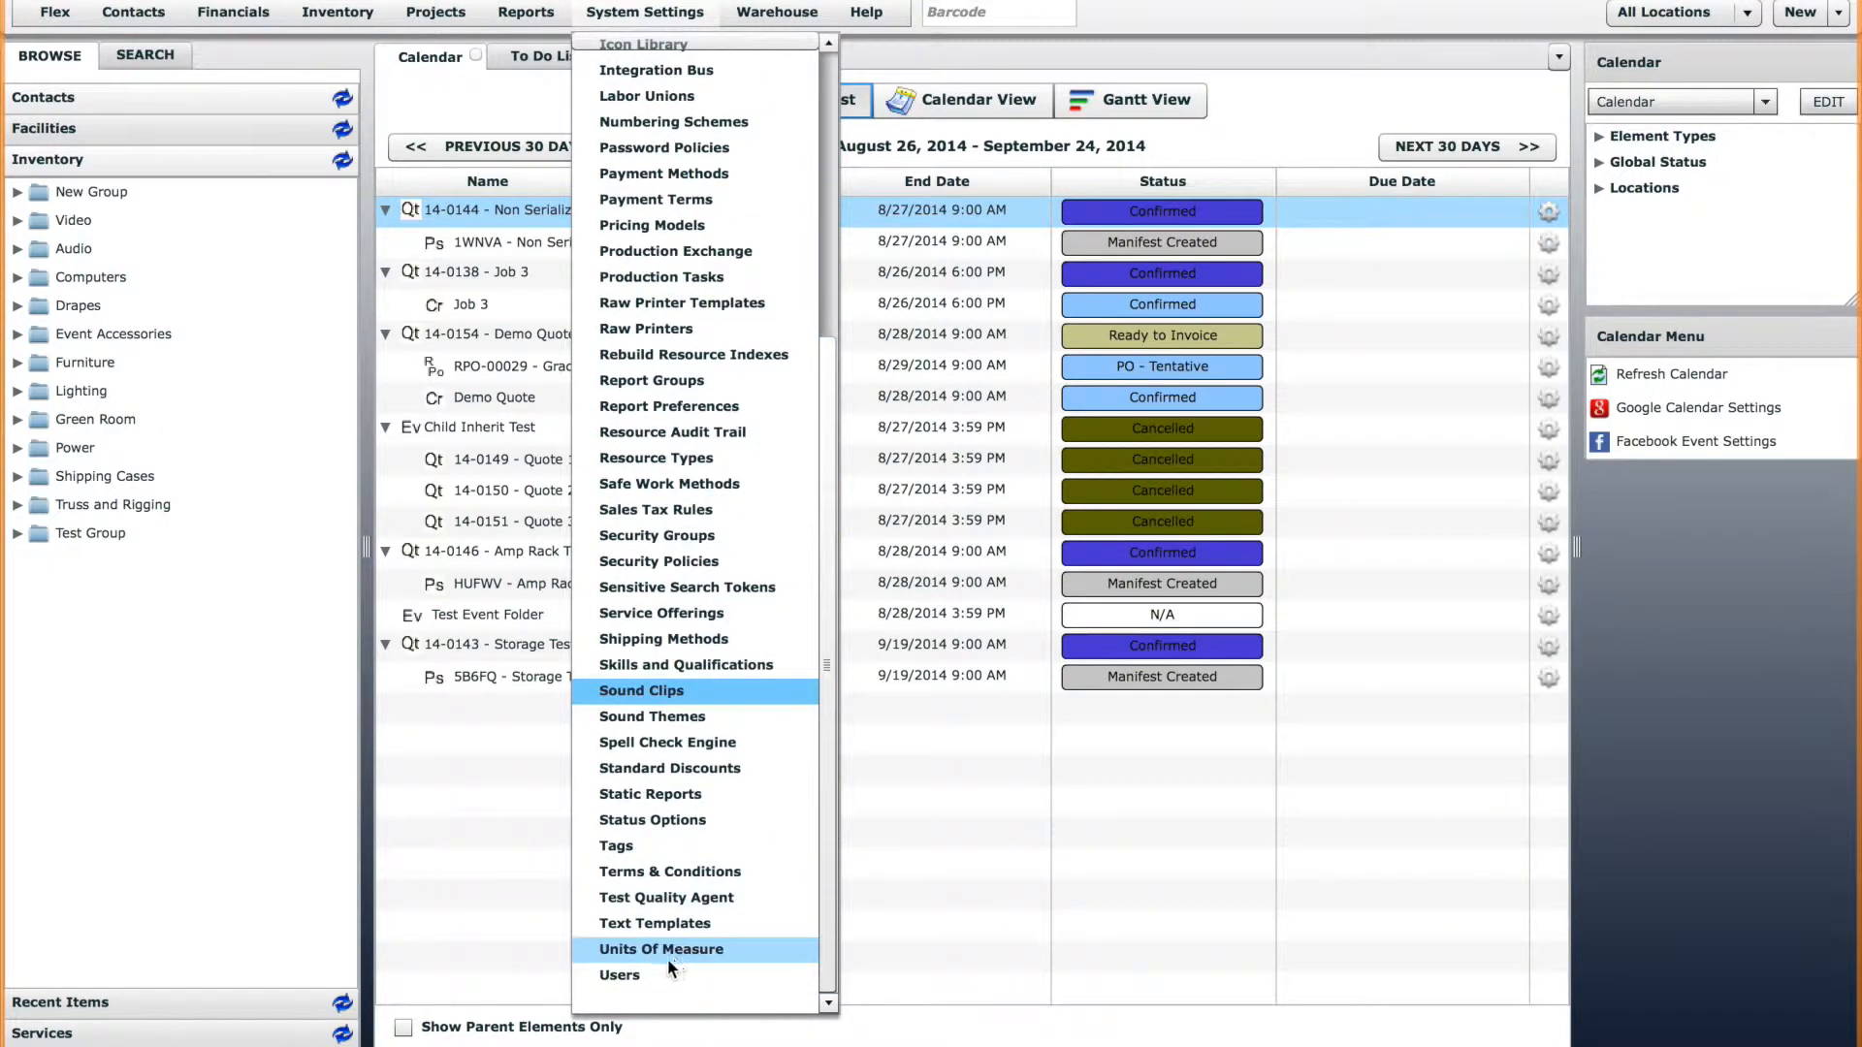
click(626, 975)
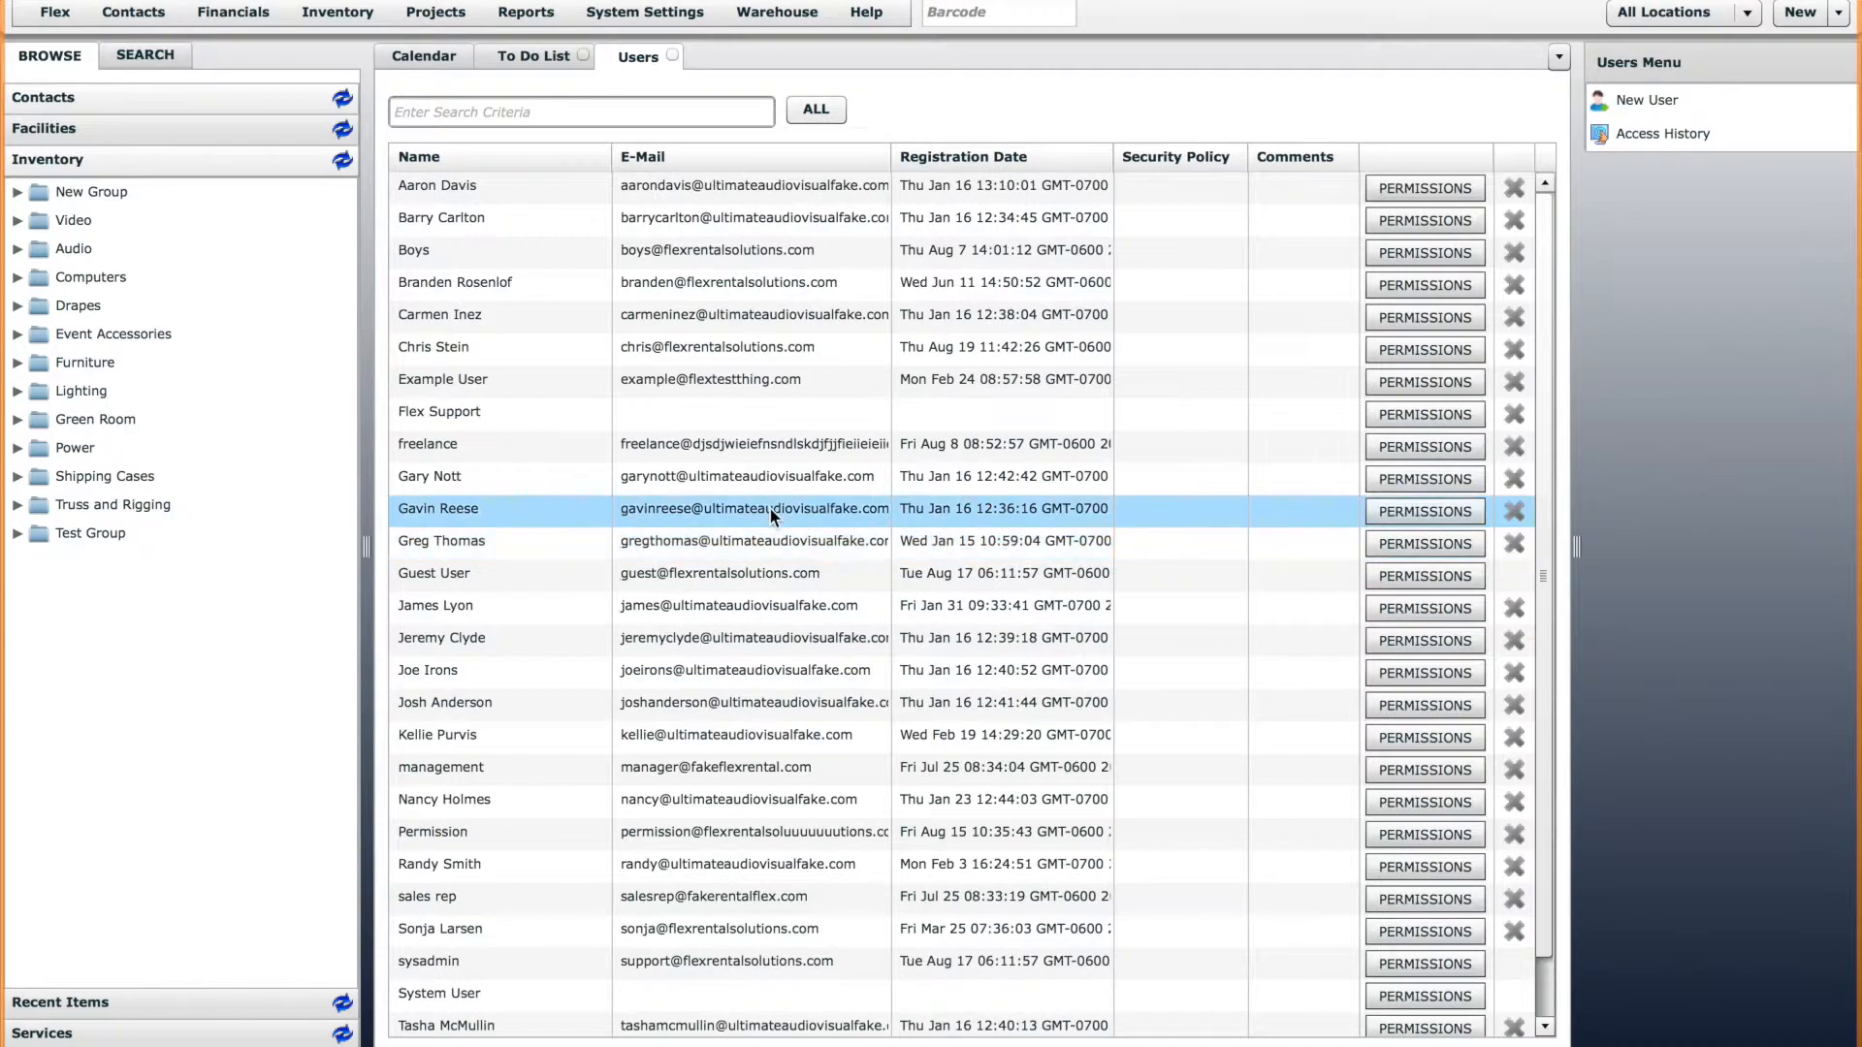
click(1435, 285)
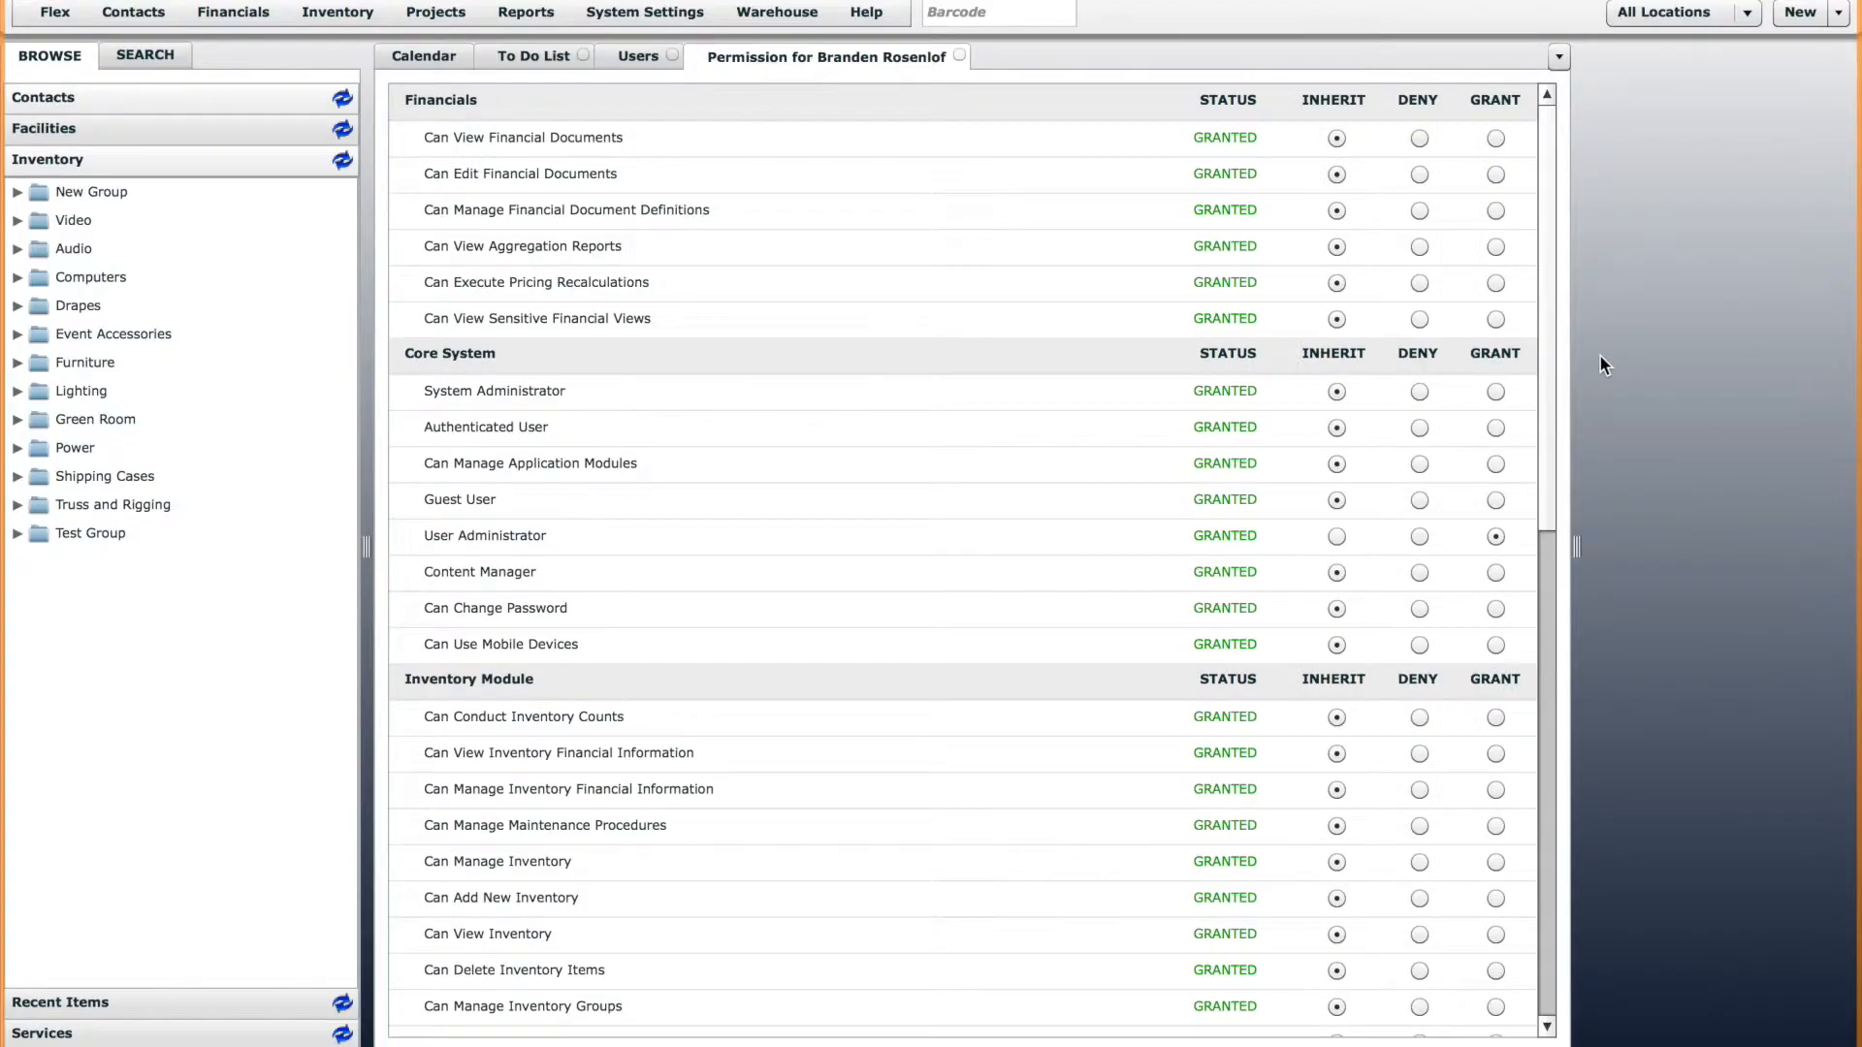
Review the user's permissions through to Can Manage Icon Library under Business Operations, and locate Icon Library among the system settings.
drag(1544, 339, 1574, 556)
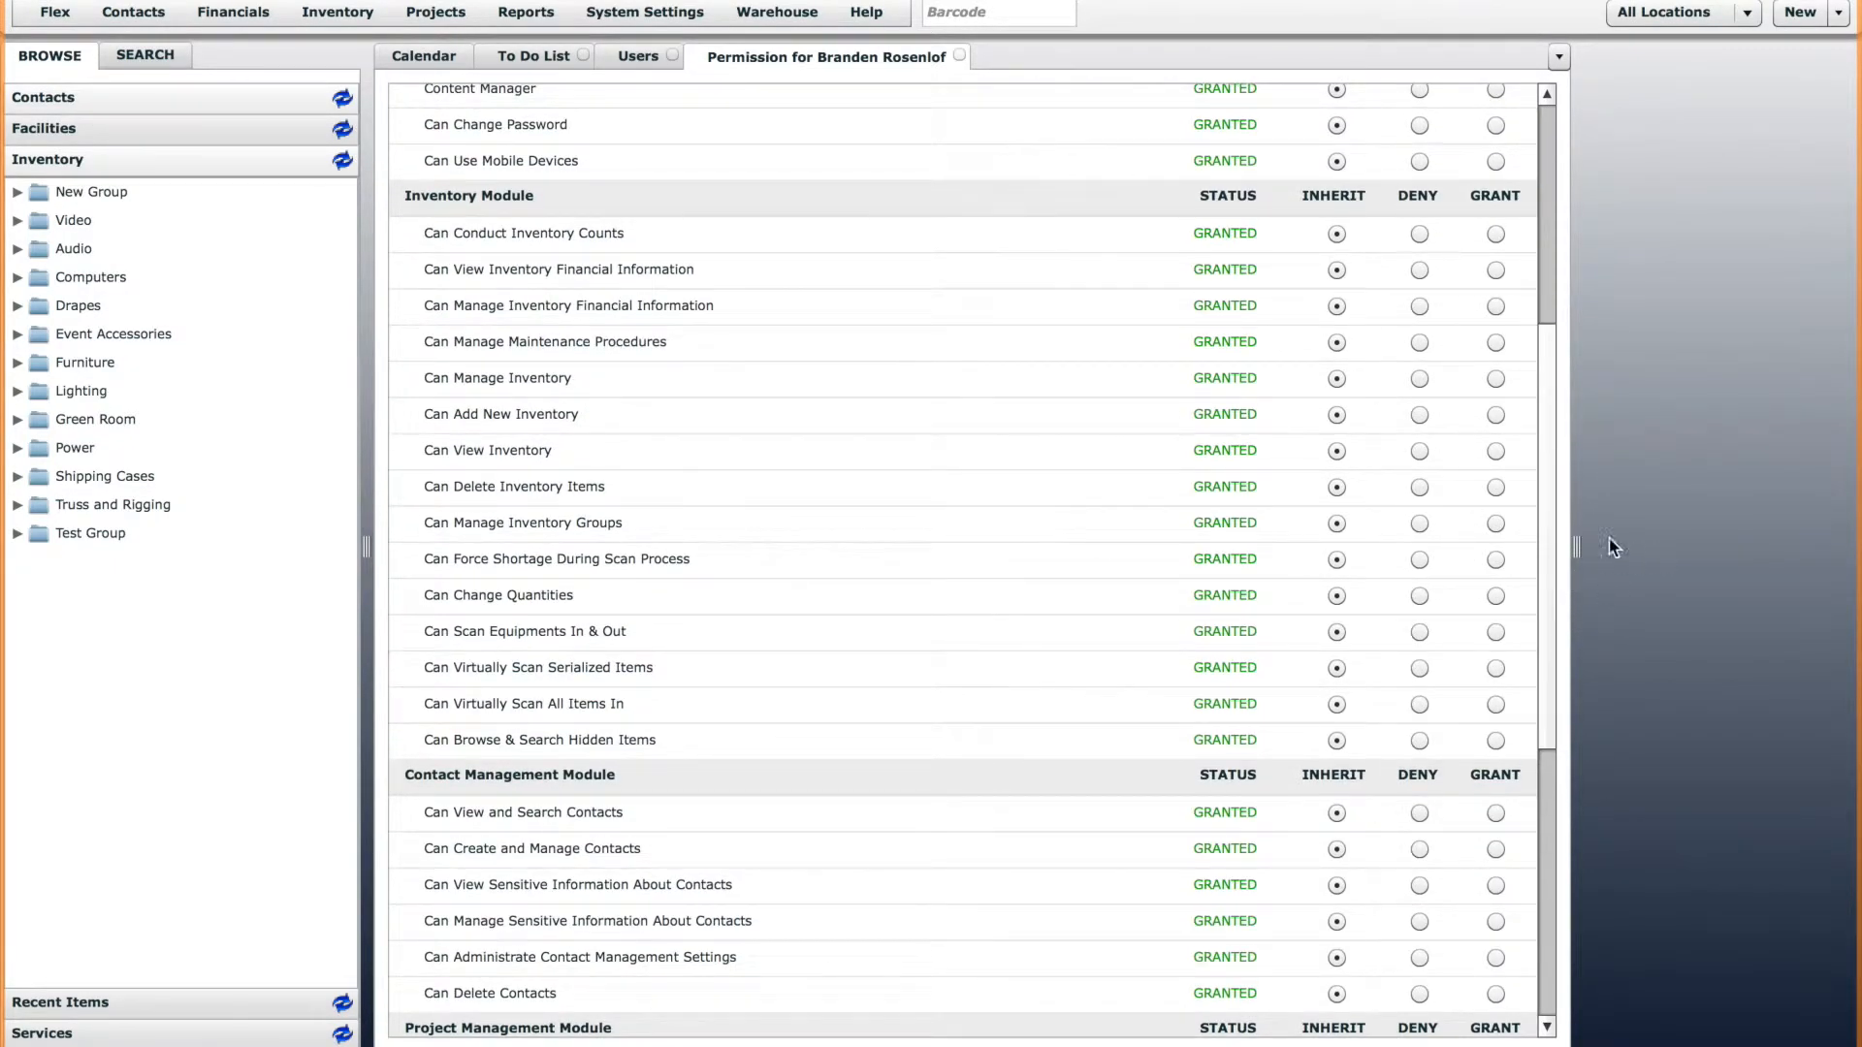
scroll(1537, 776, down, 5)
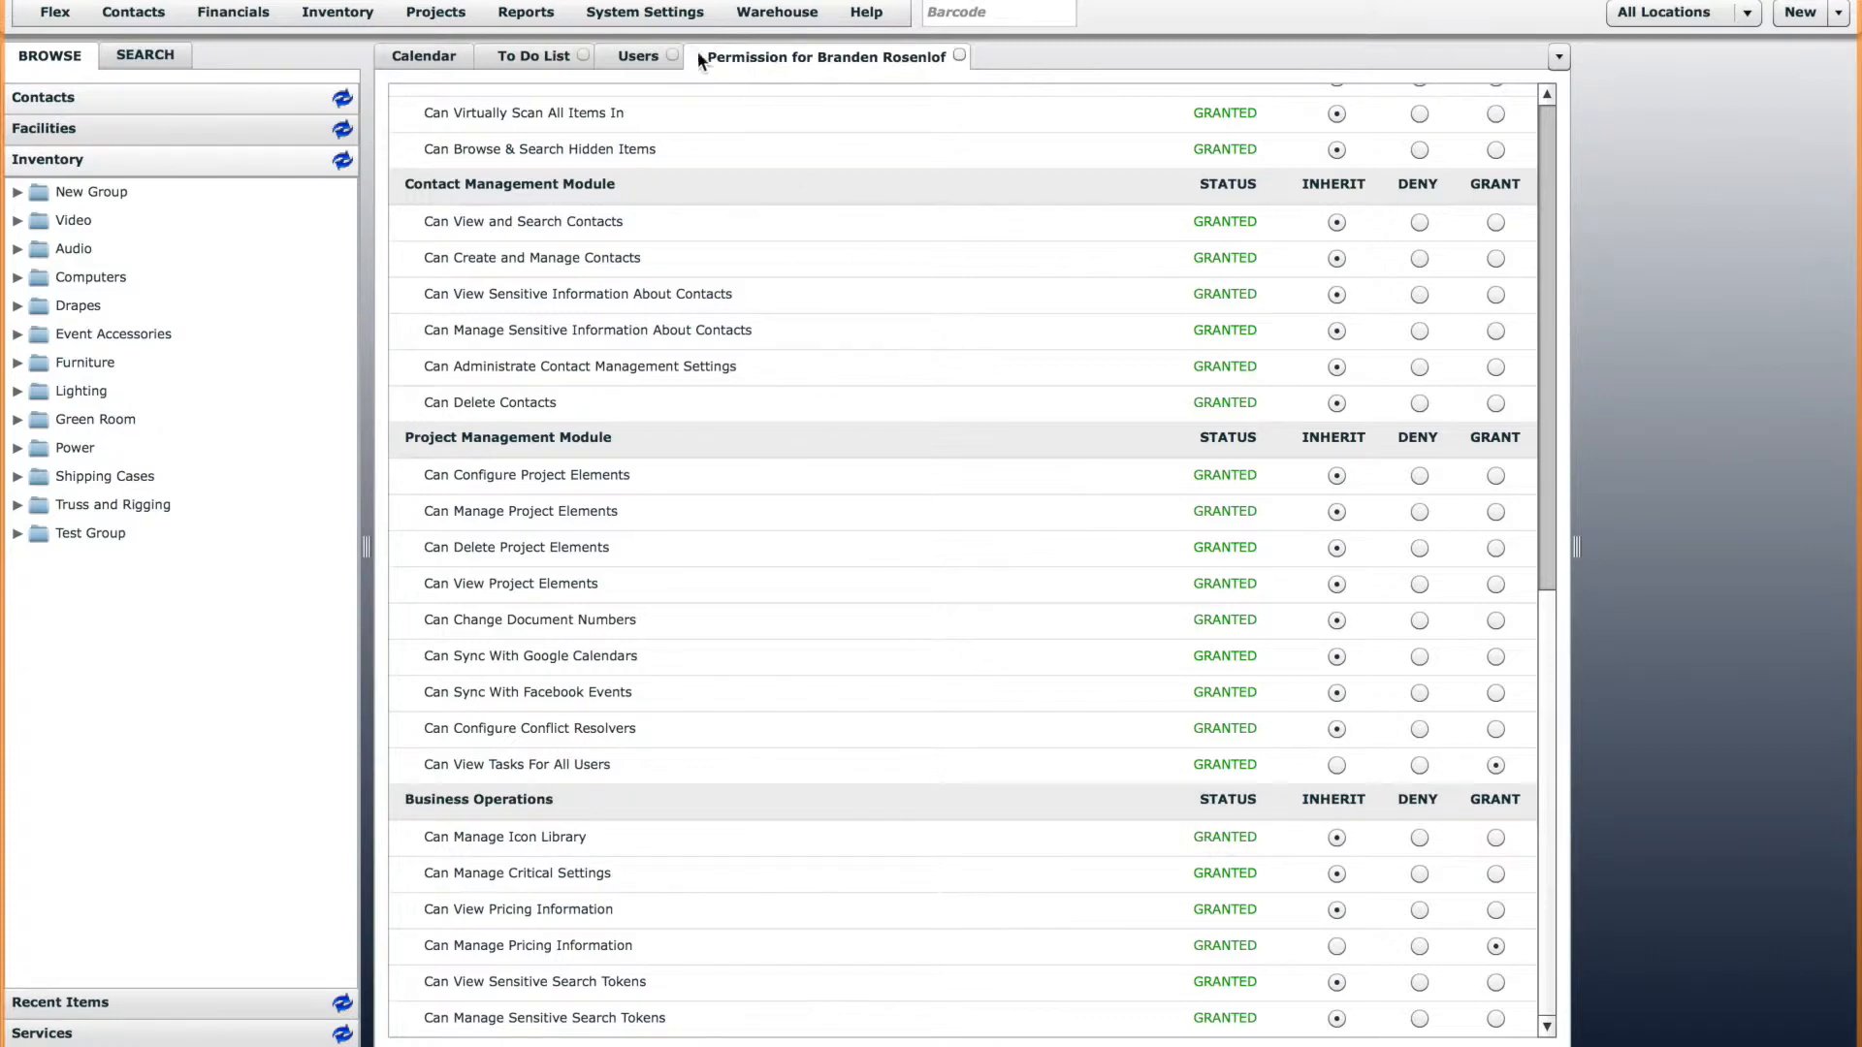
click(642, 12)
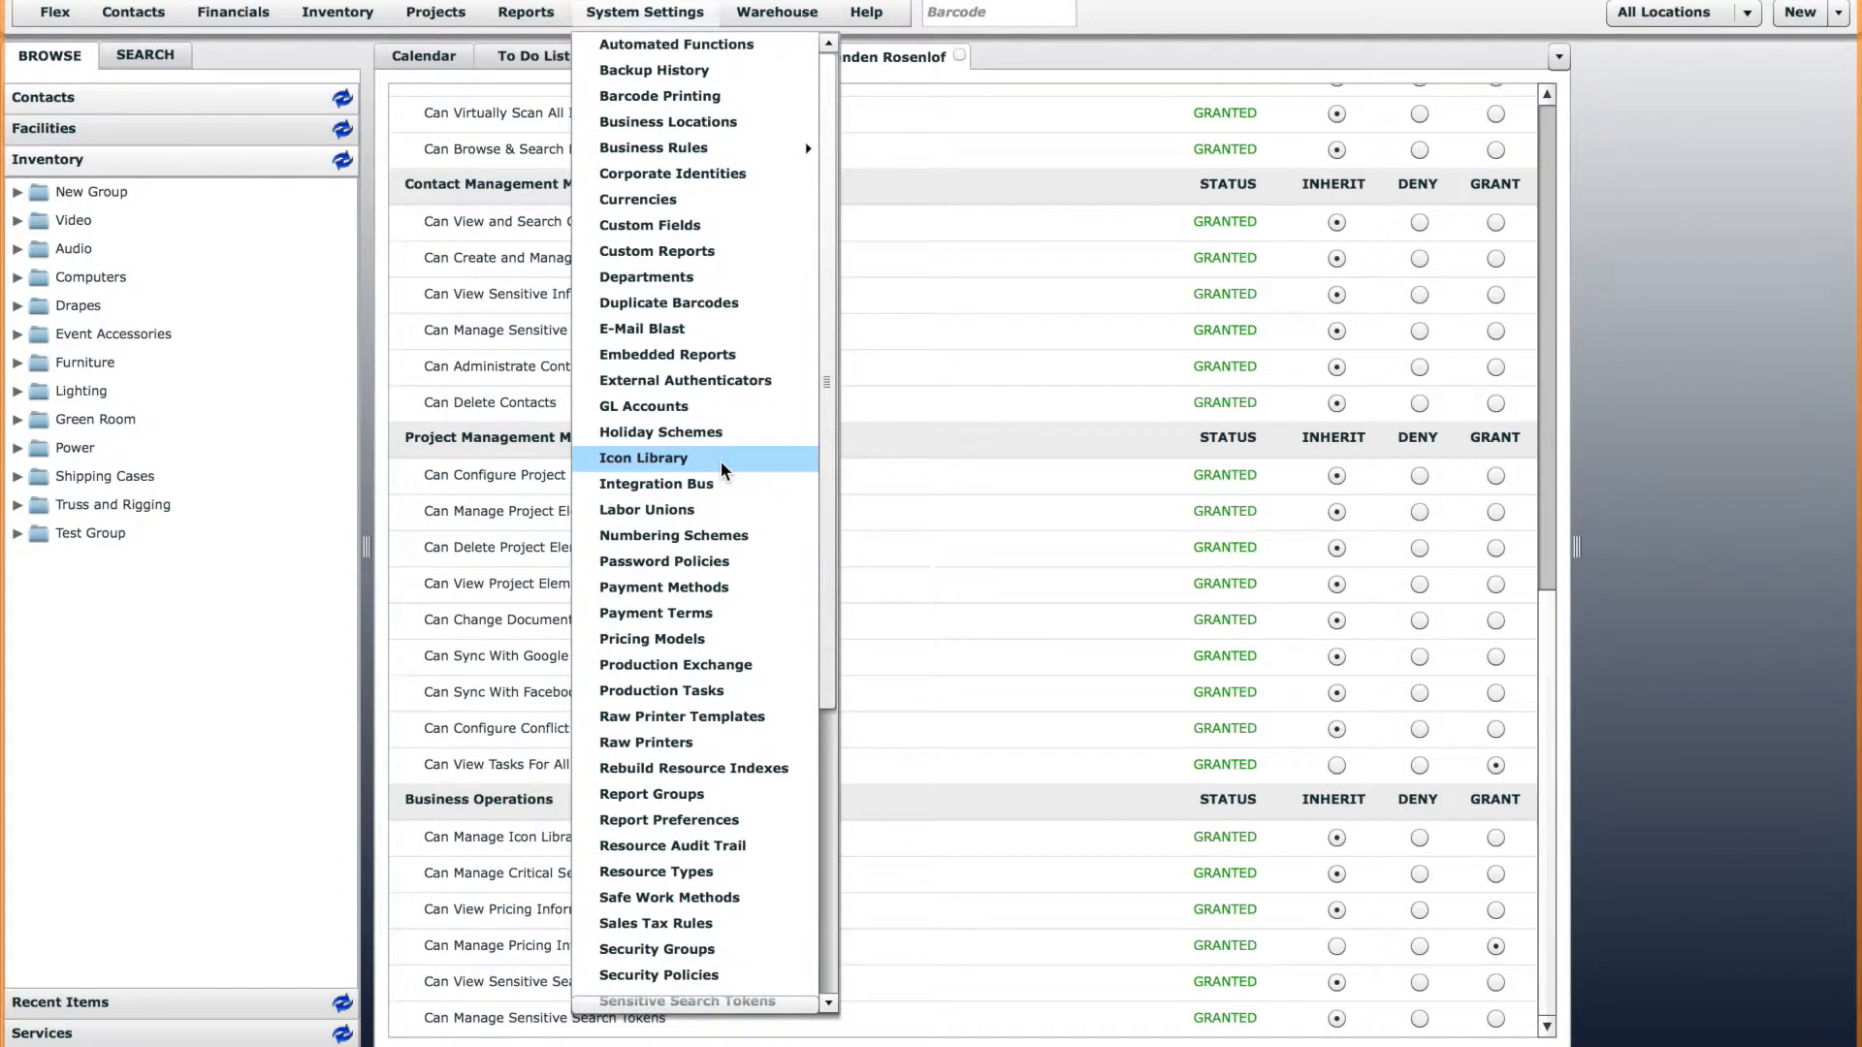
click(1086, 568)
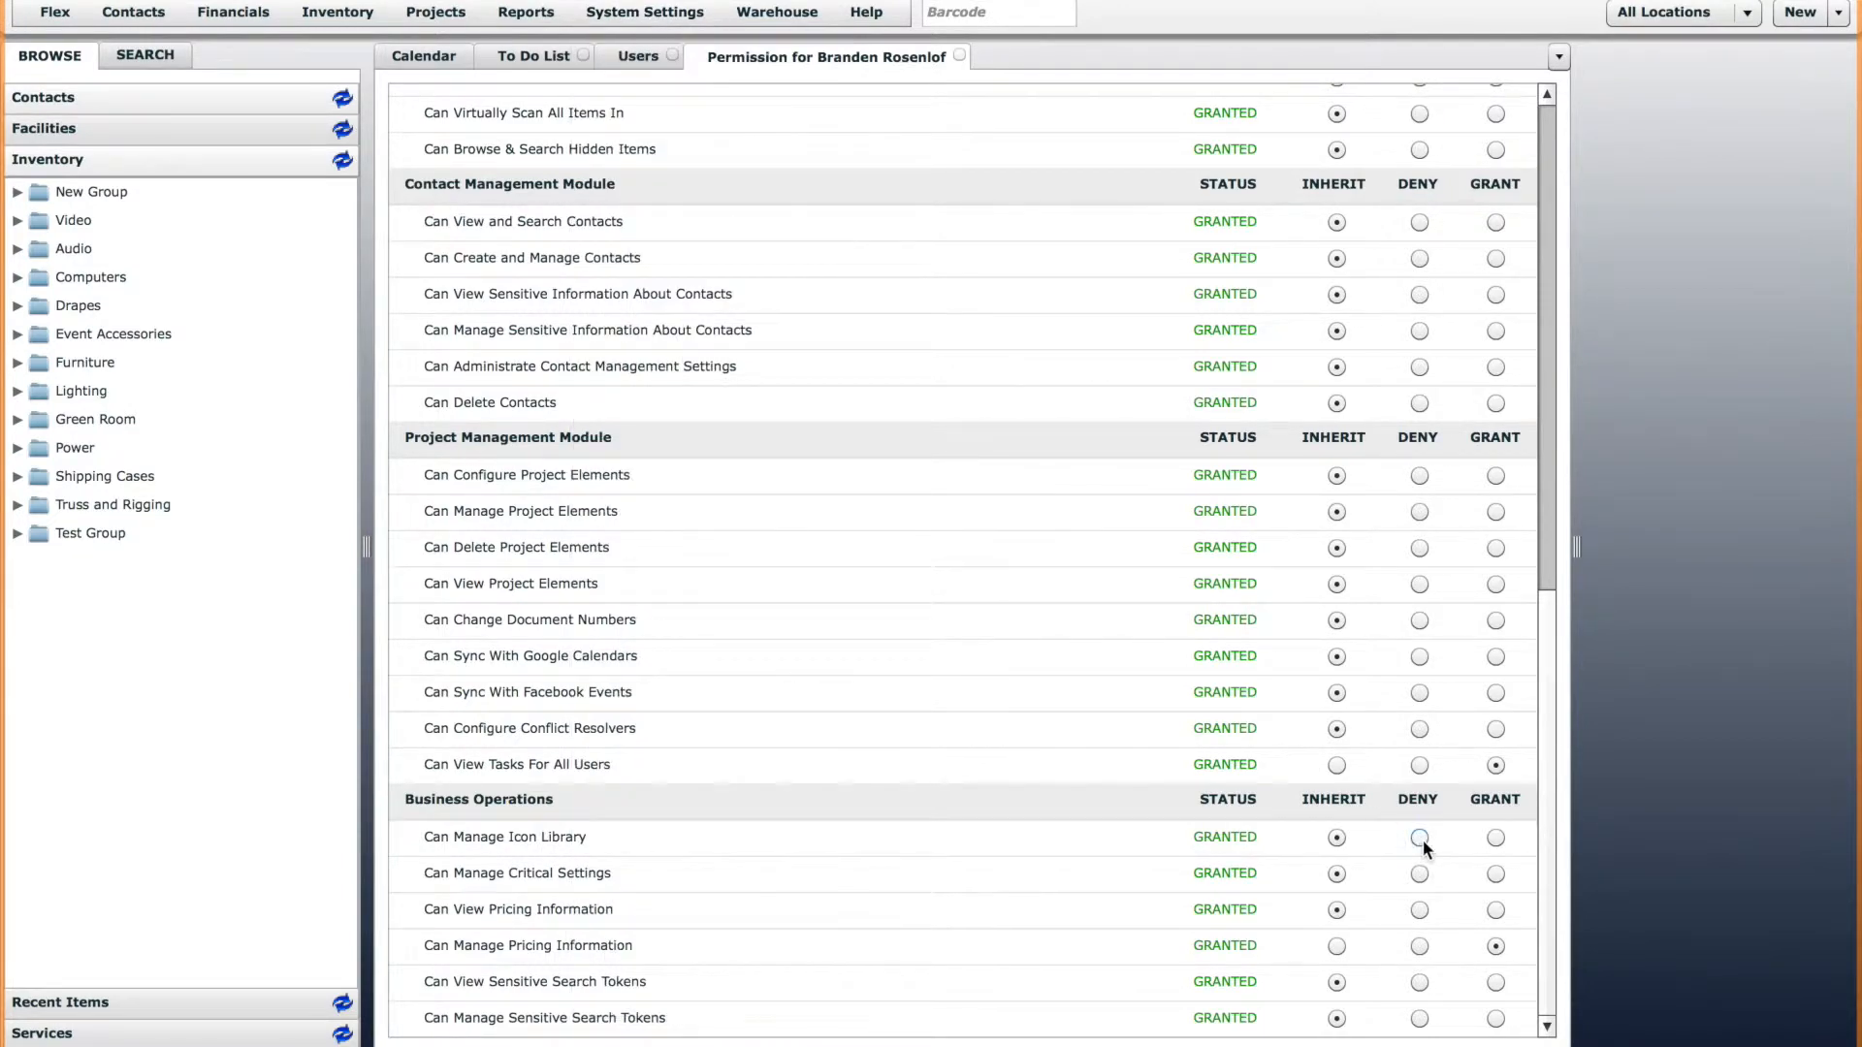
Open the Icon Library and look through the available icons on pages 1, 5 and 6.
click(665, 11)
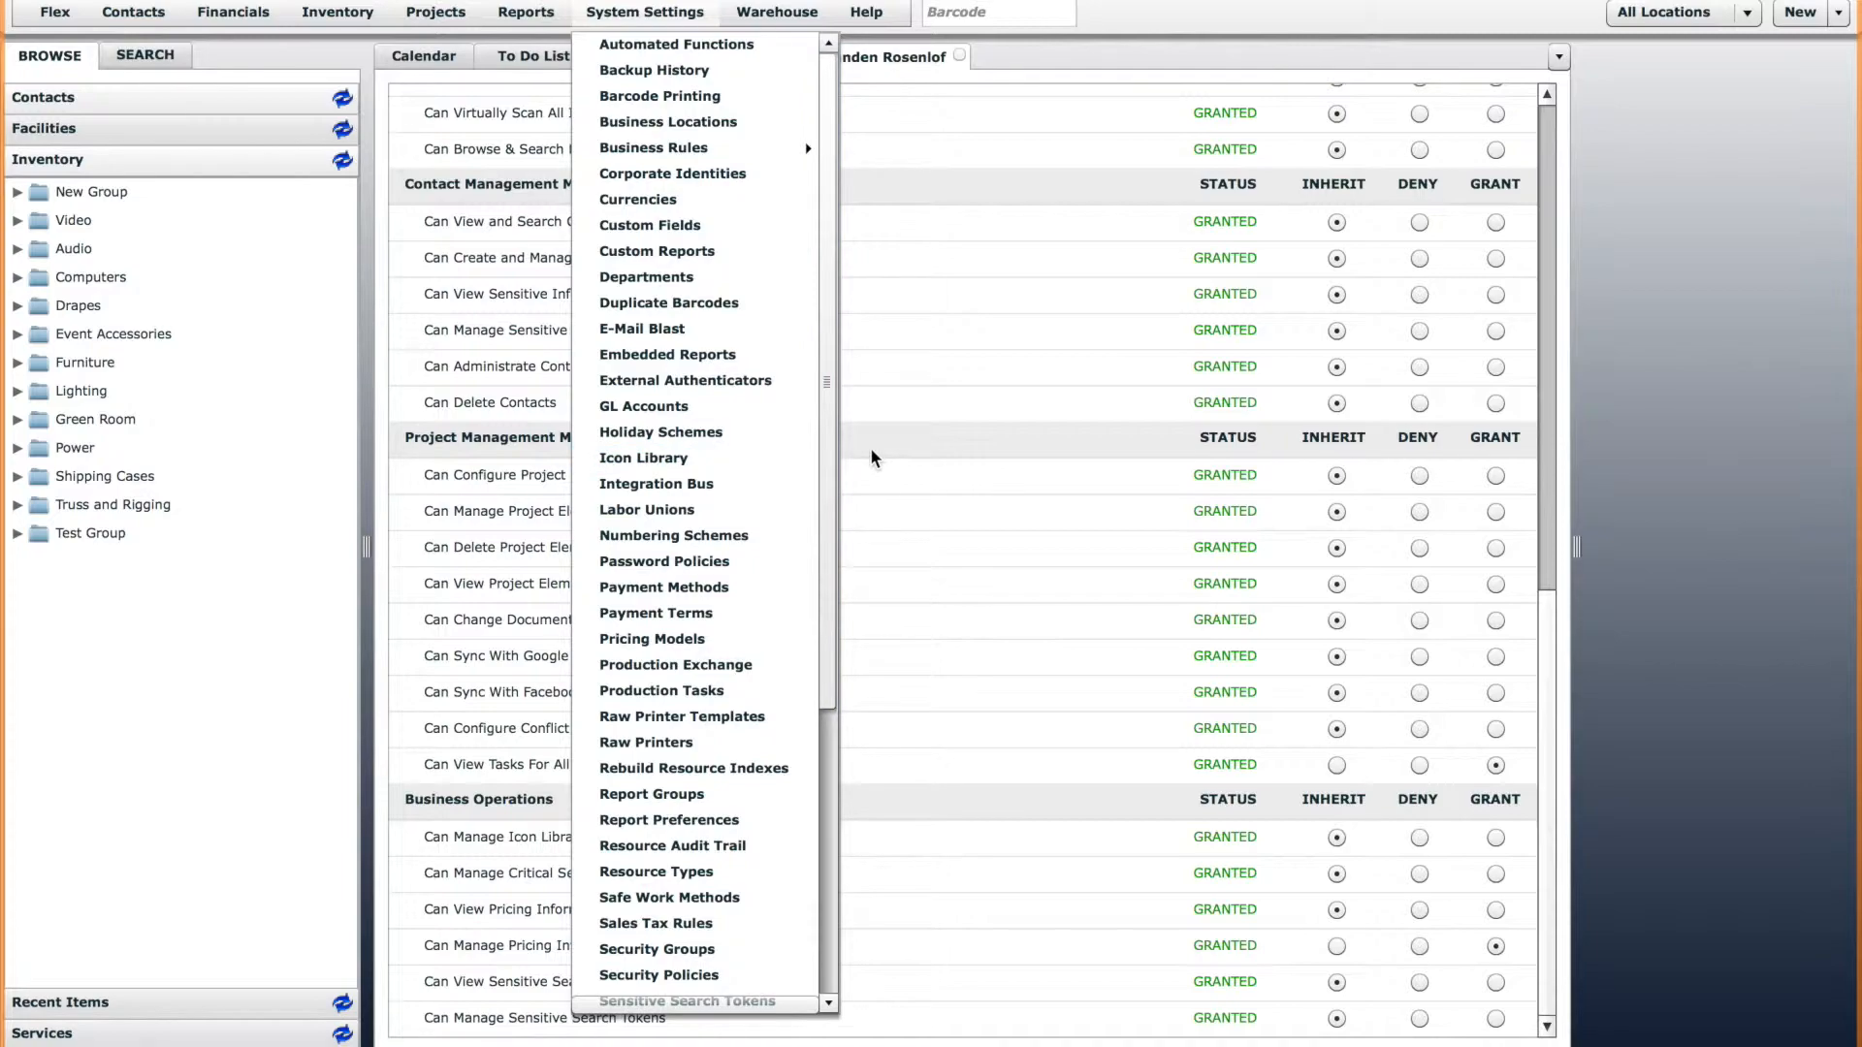
click(663, 458)
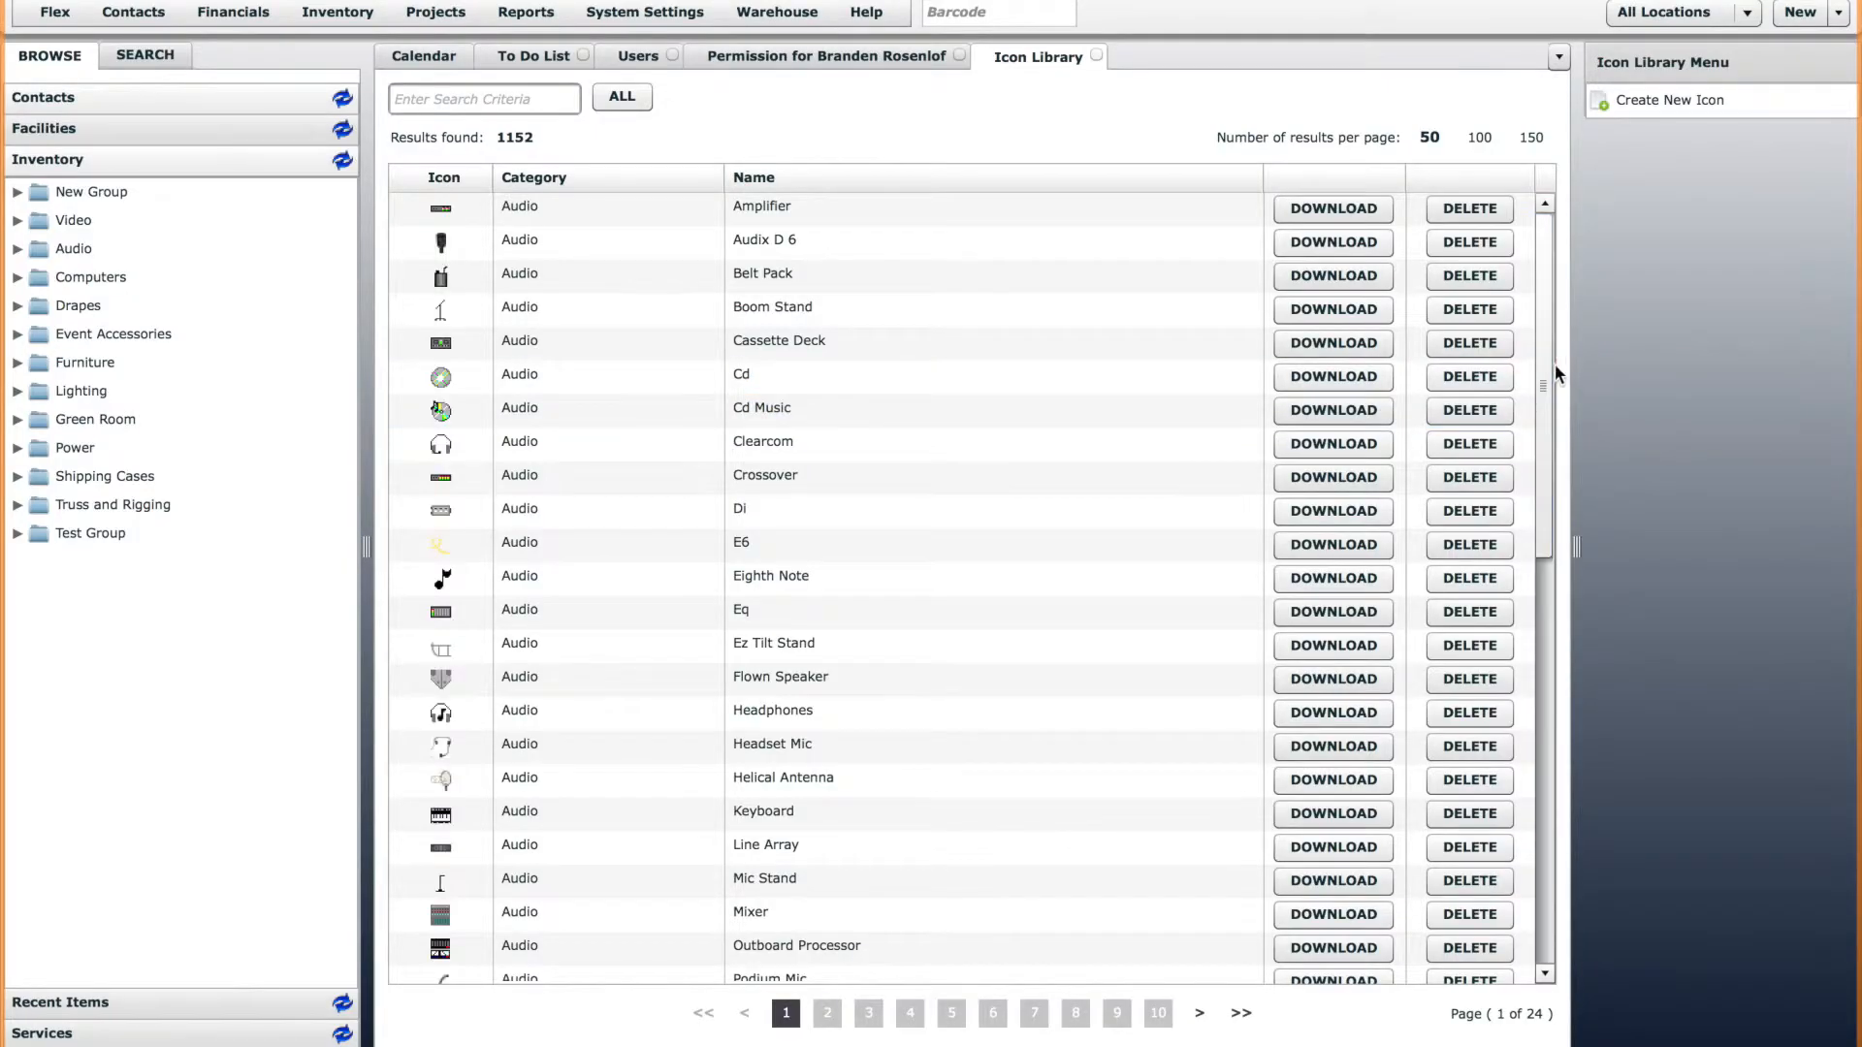
drag(1544, 363, 1550, 249)
click(951, 1013)
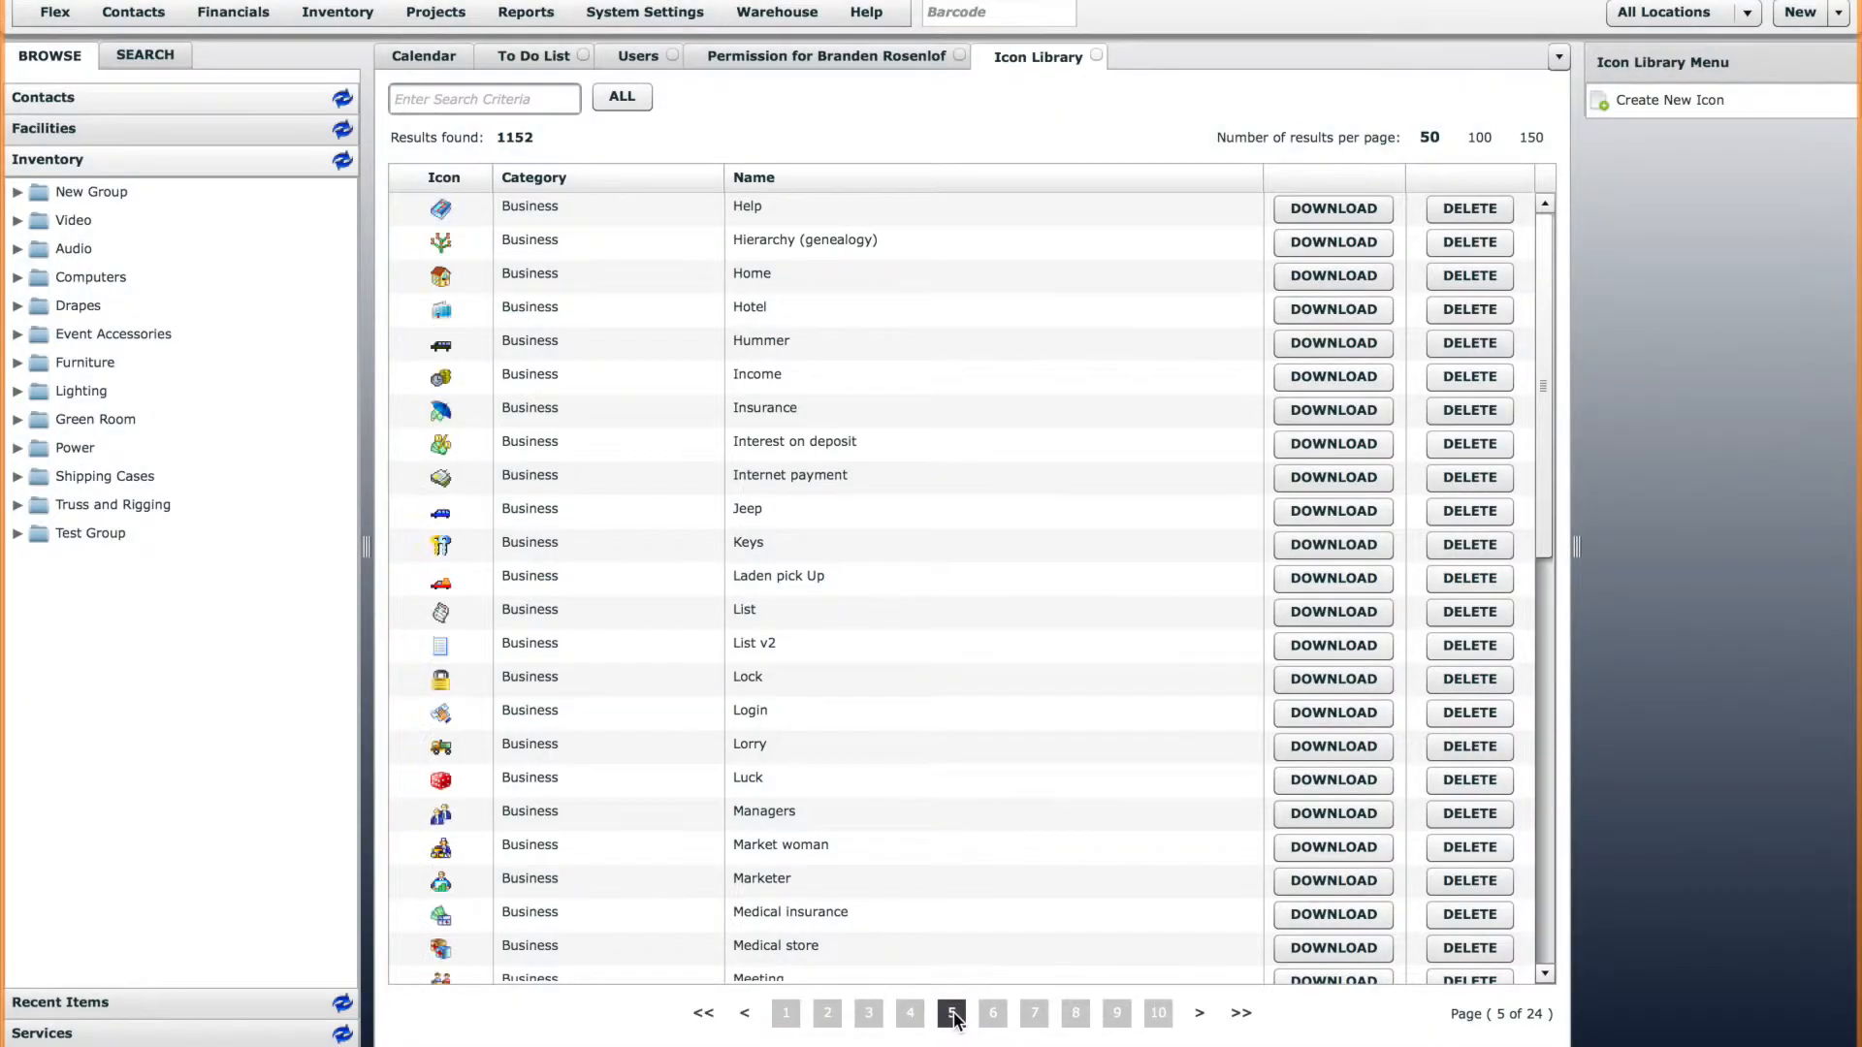
click(994, 1014)
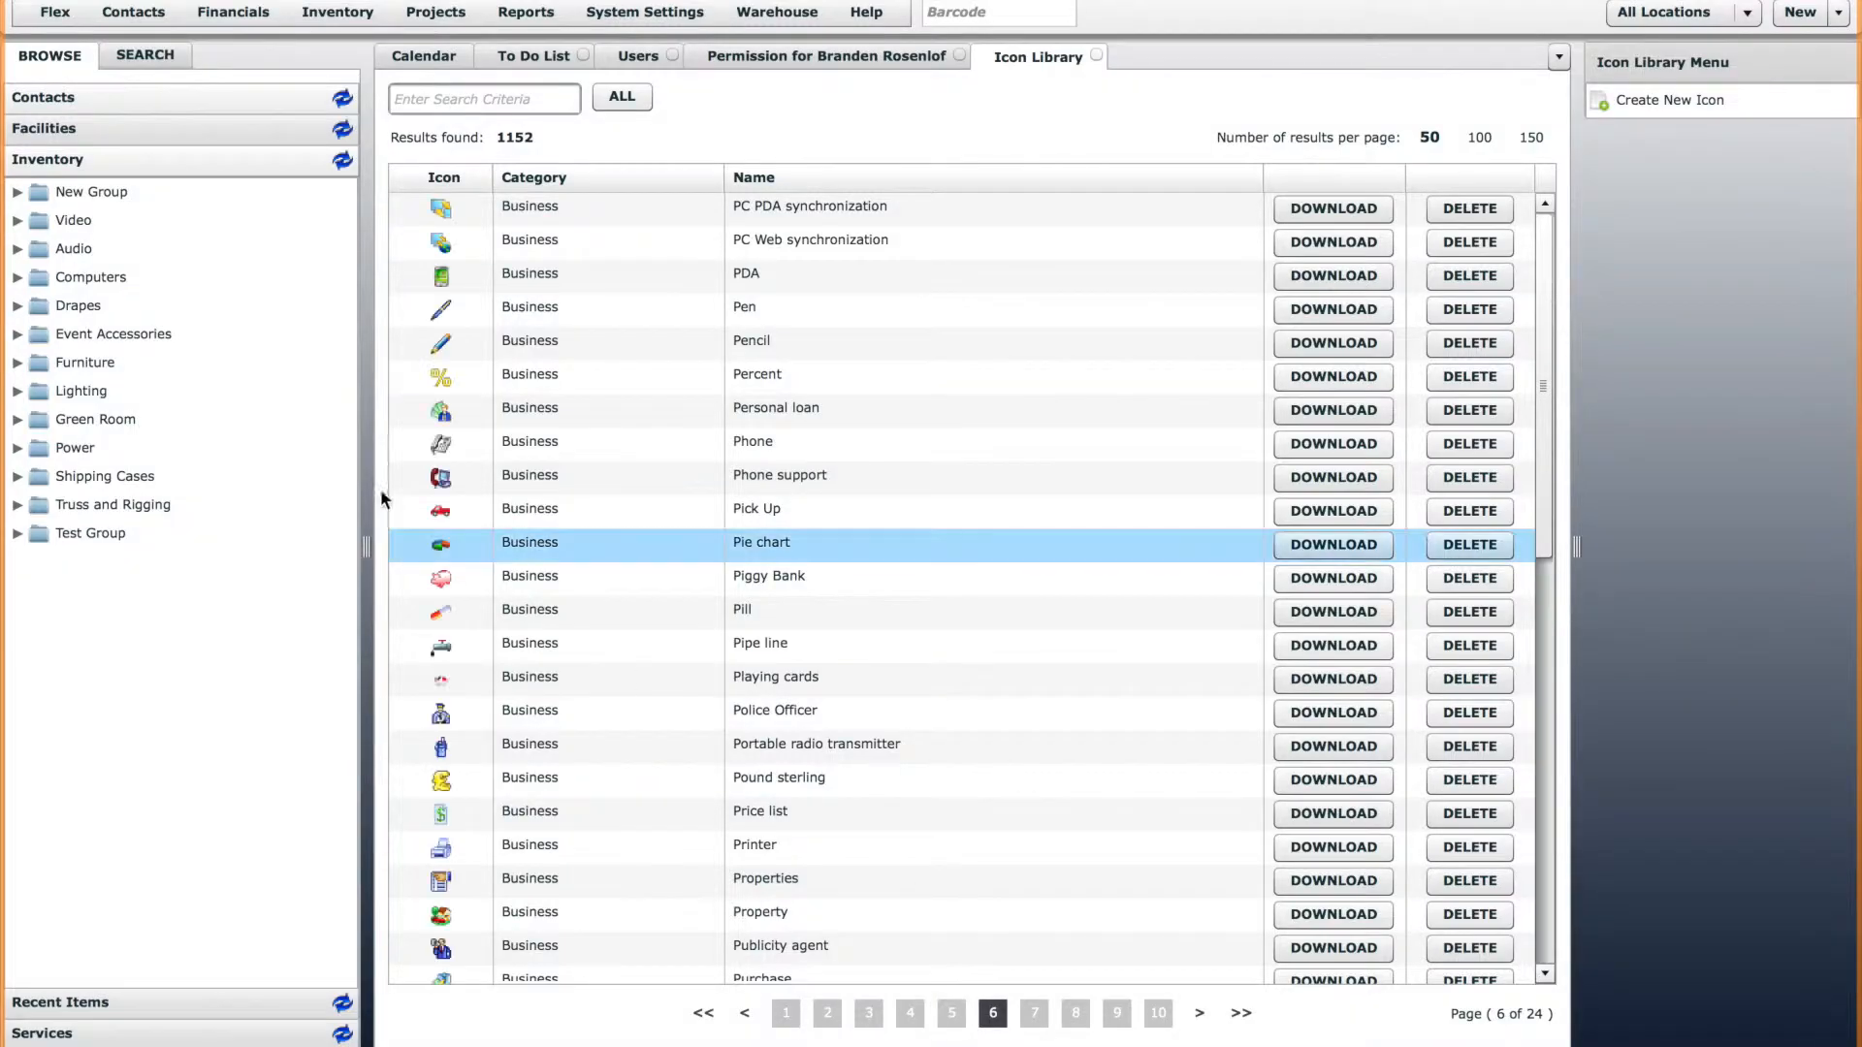
Widen the inventory tree slightly and examine the Video group's Cables, Cameras, and TVs and Monitors subgroups, then collapse Video.
drag(369, 549, 394, 549)
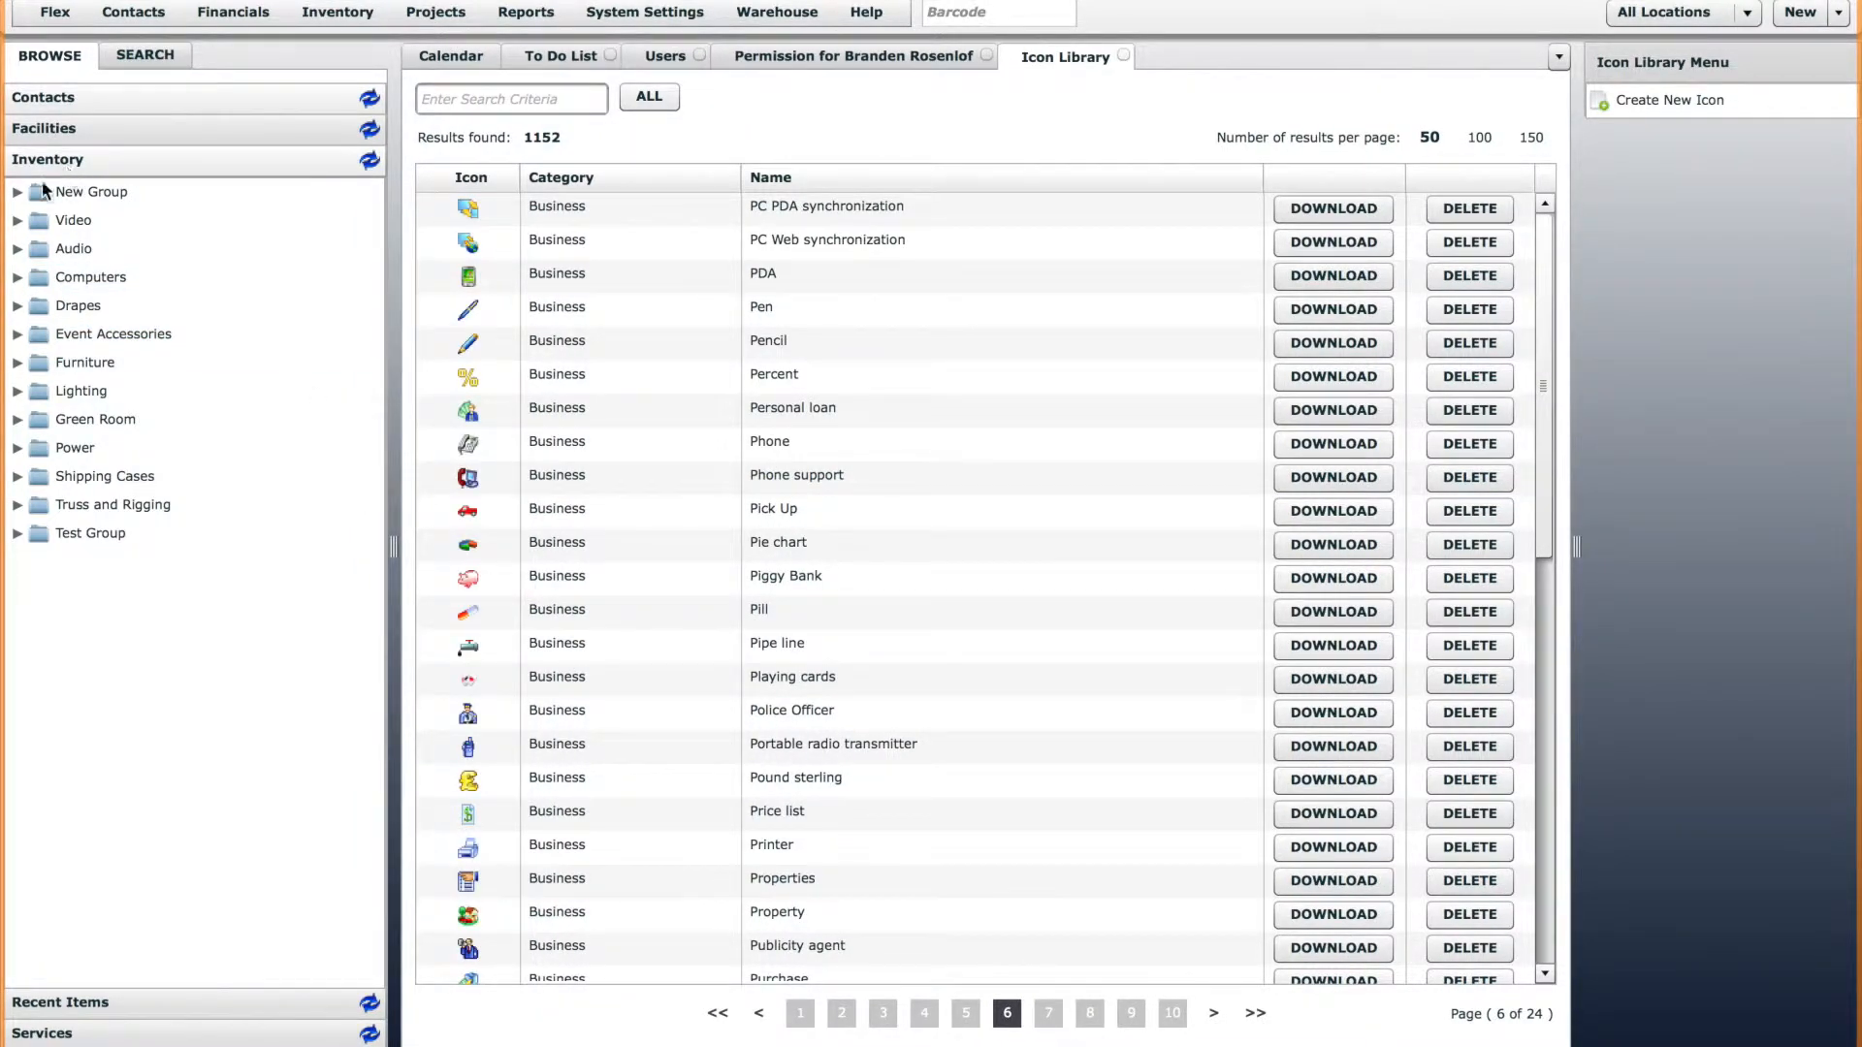
click(16, 192)
click(16, 223)
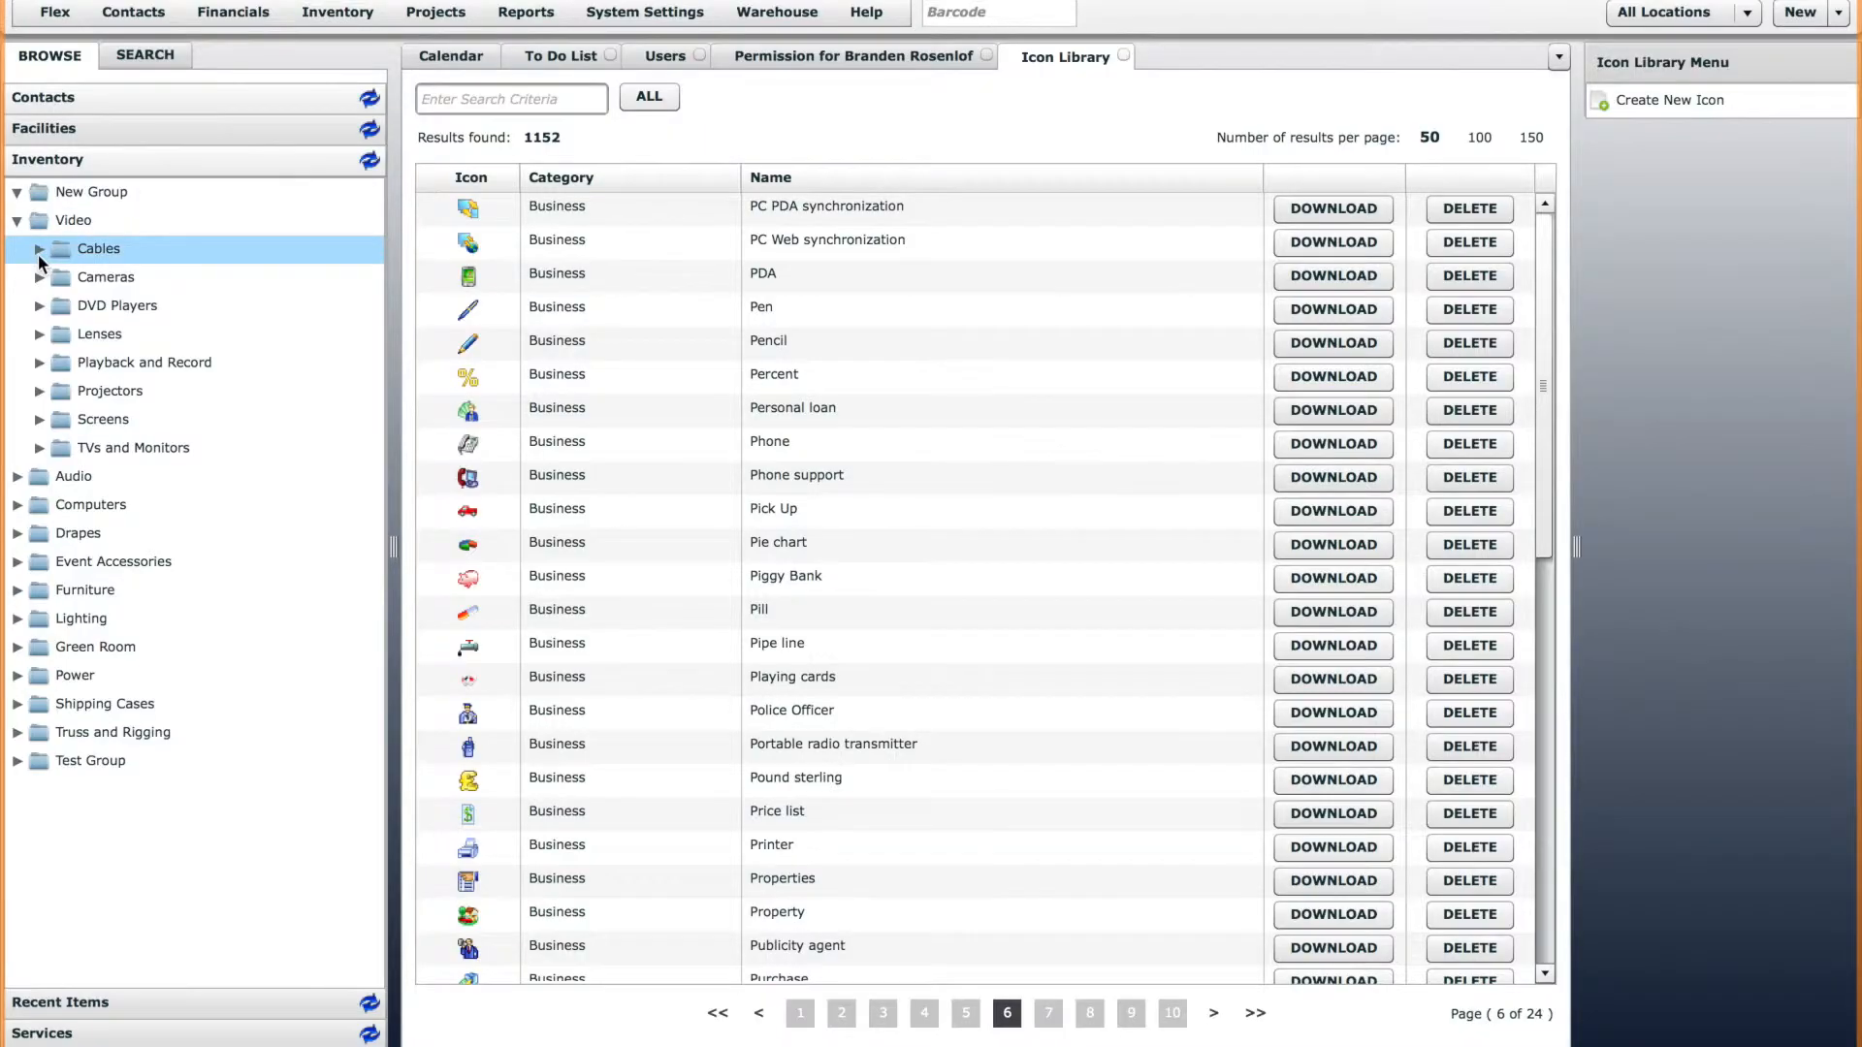
click(39, 252)
click(39, 278)
click(38, 447)
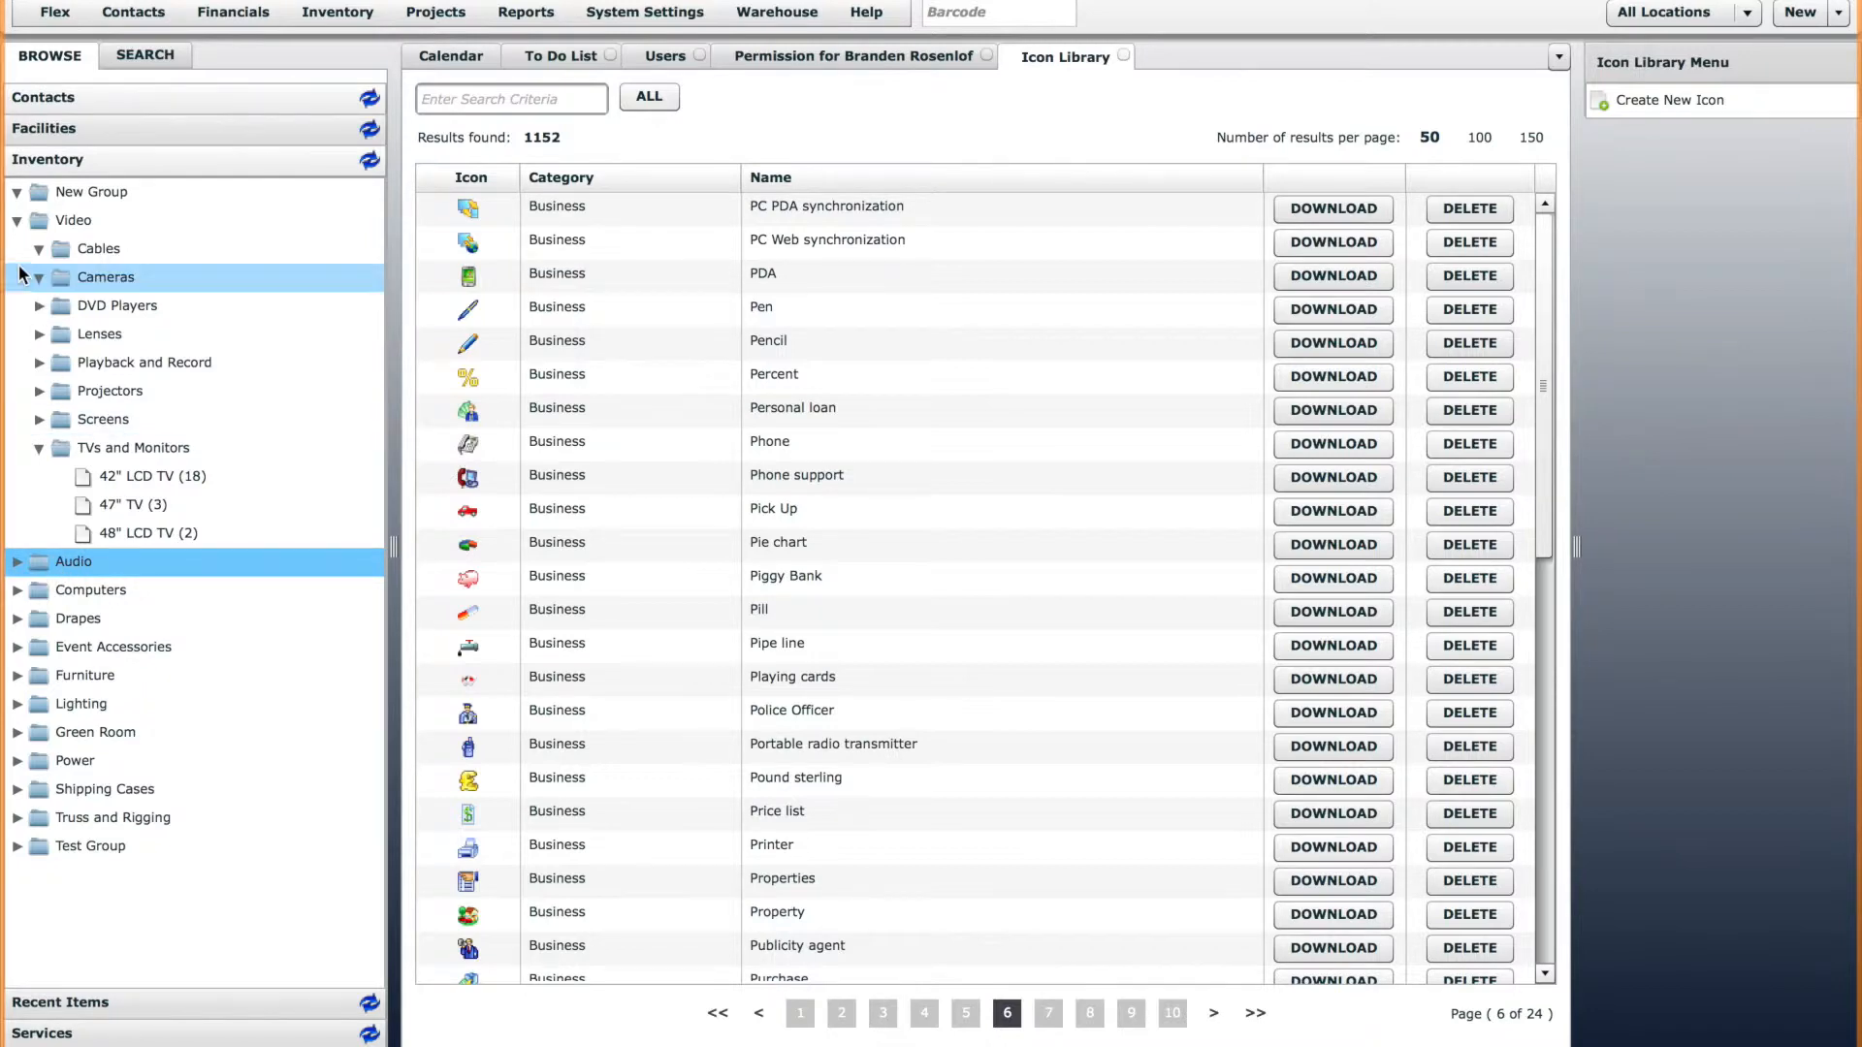
click(16, 222)
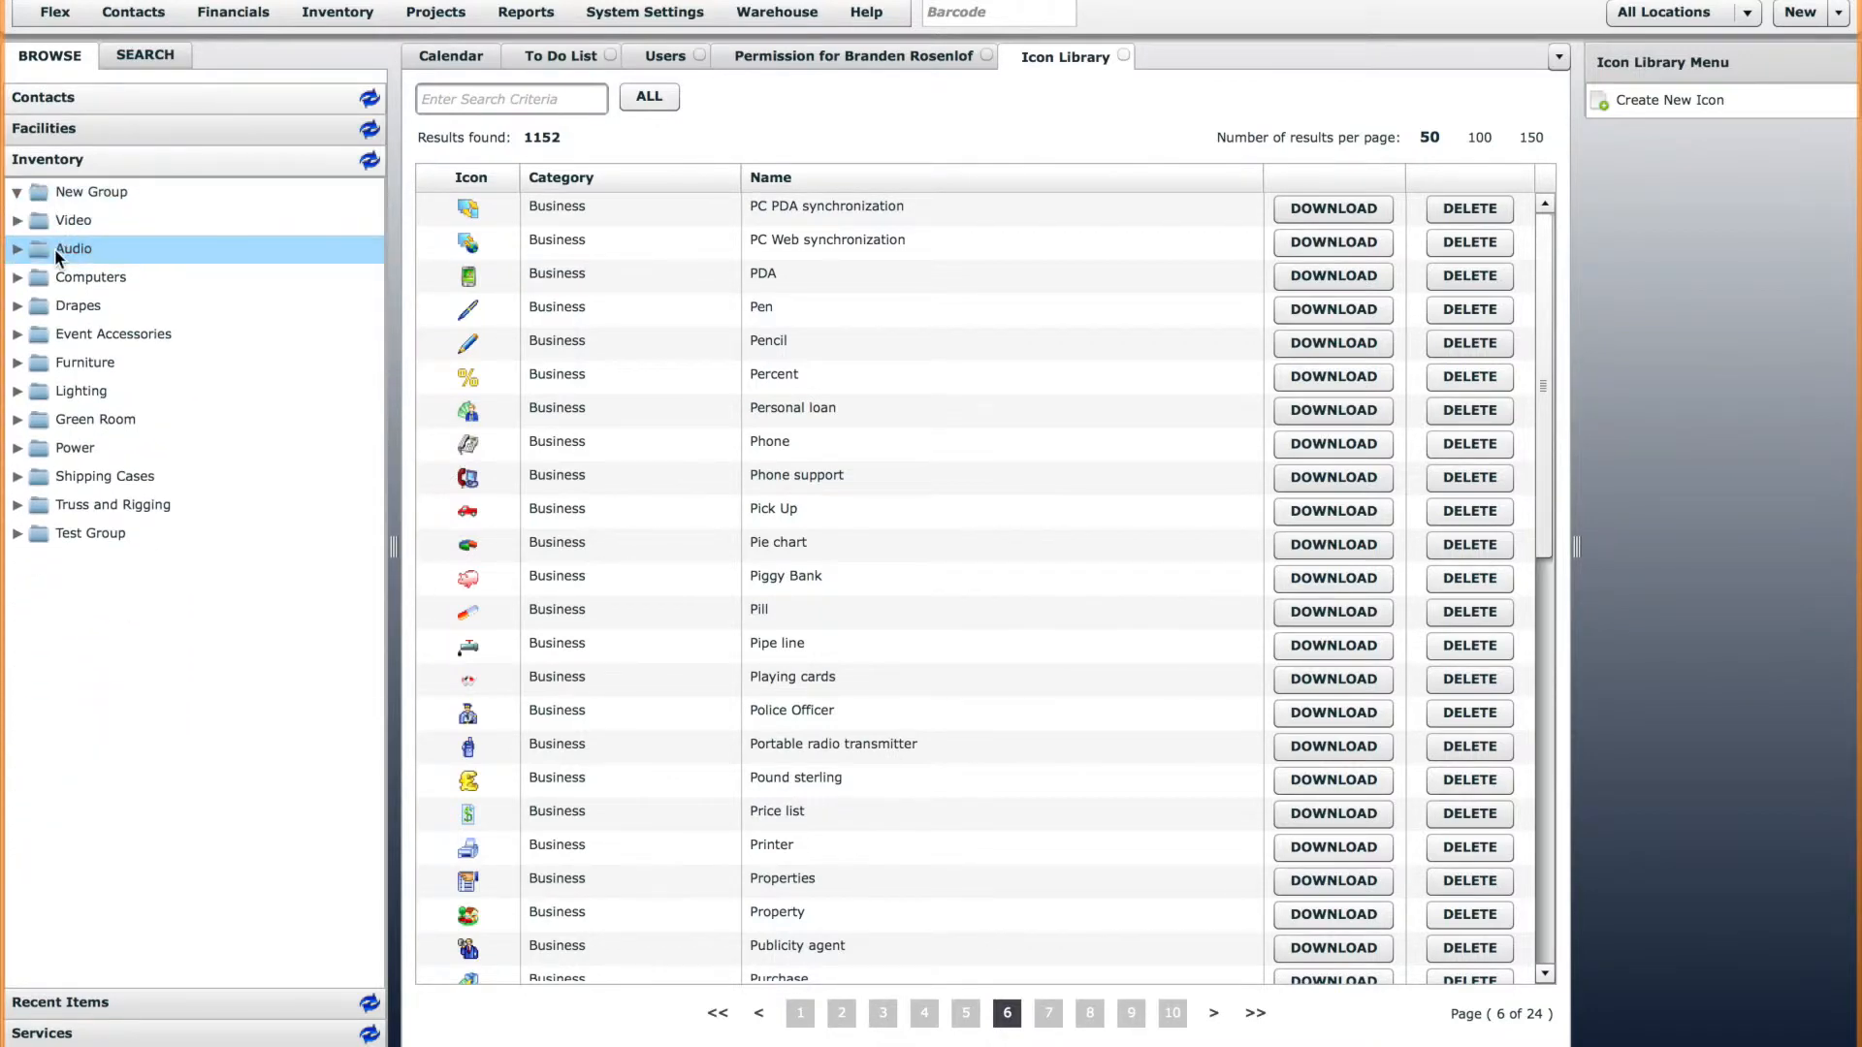
Edit the Audio inventory group, assign it the round gold speaker icon from the Audio icon category, and save the group.
right_click(72, 249)
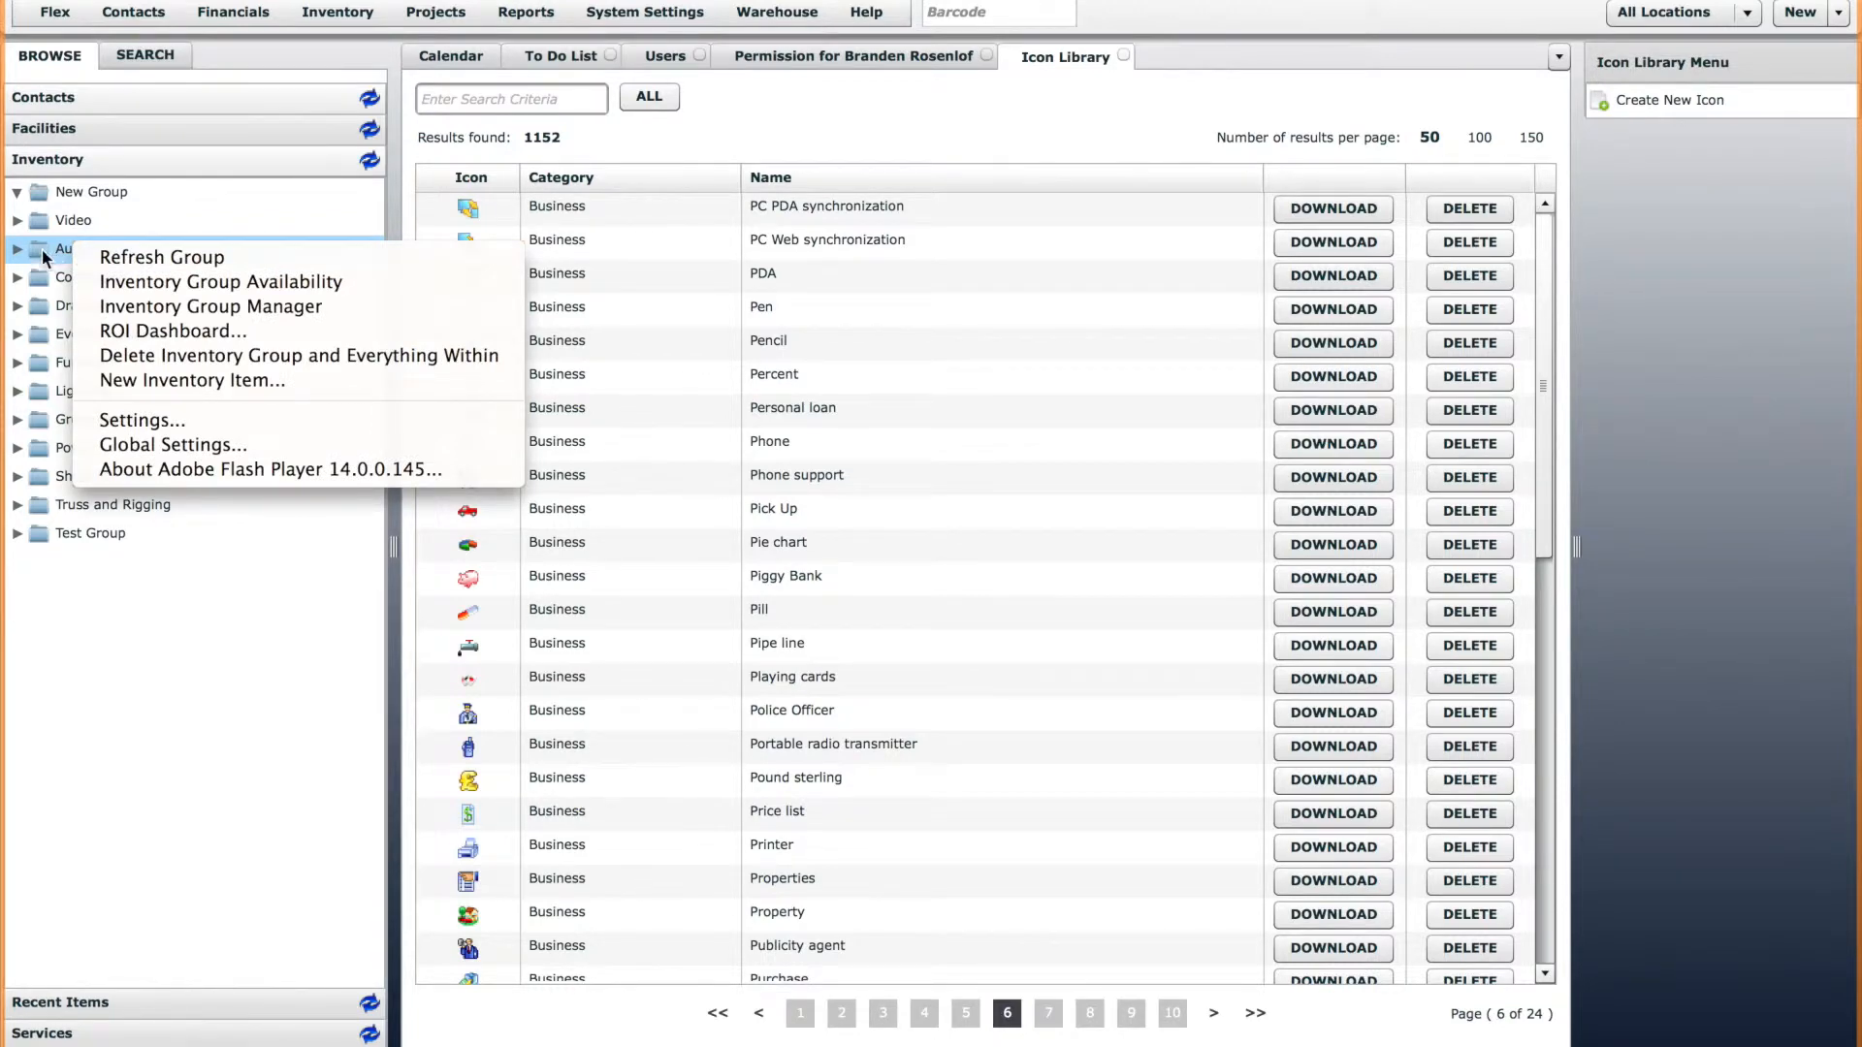
click(219, 308)
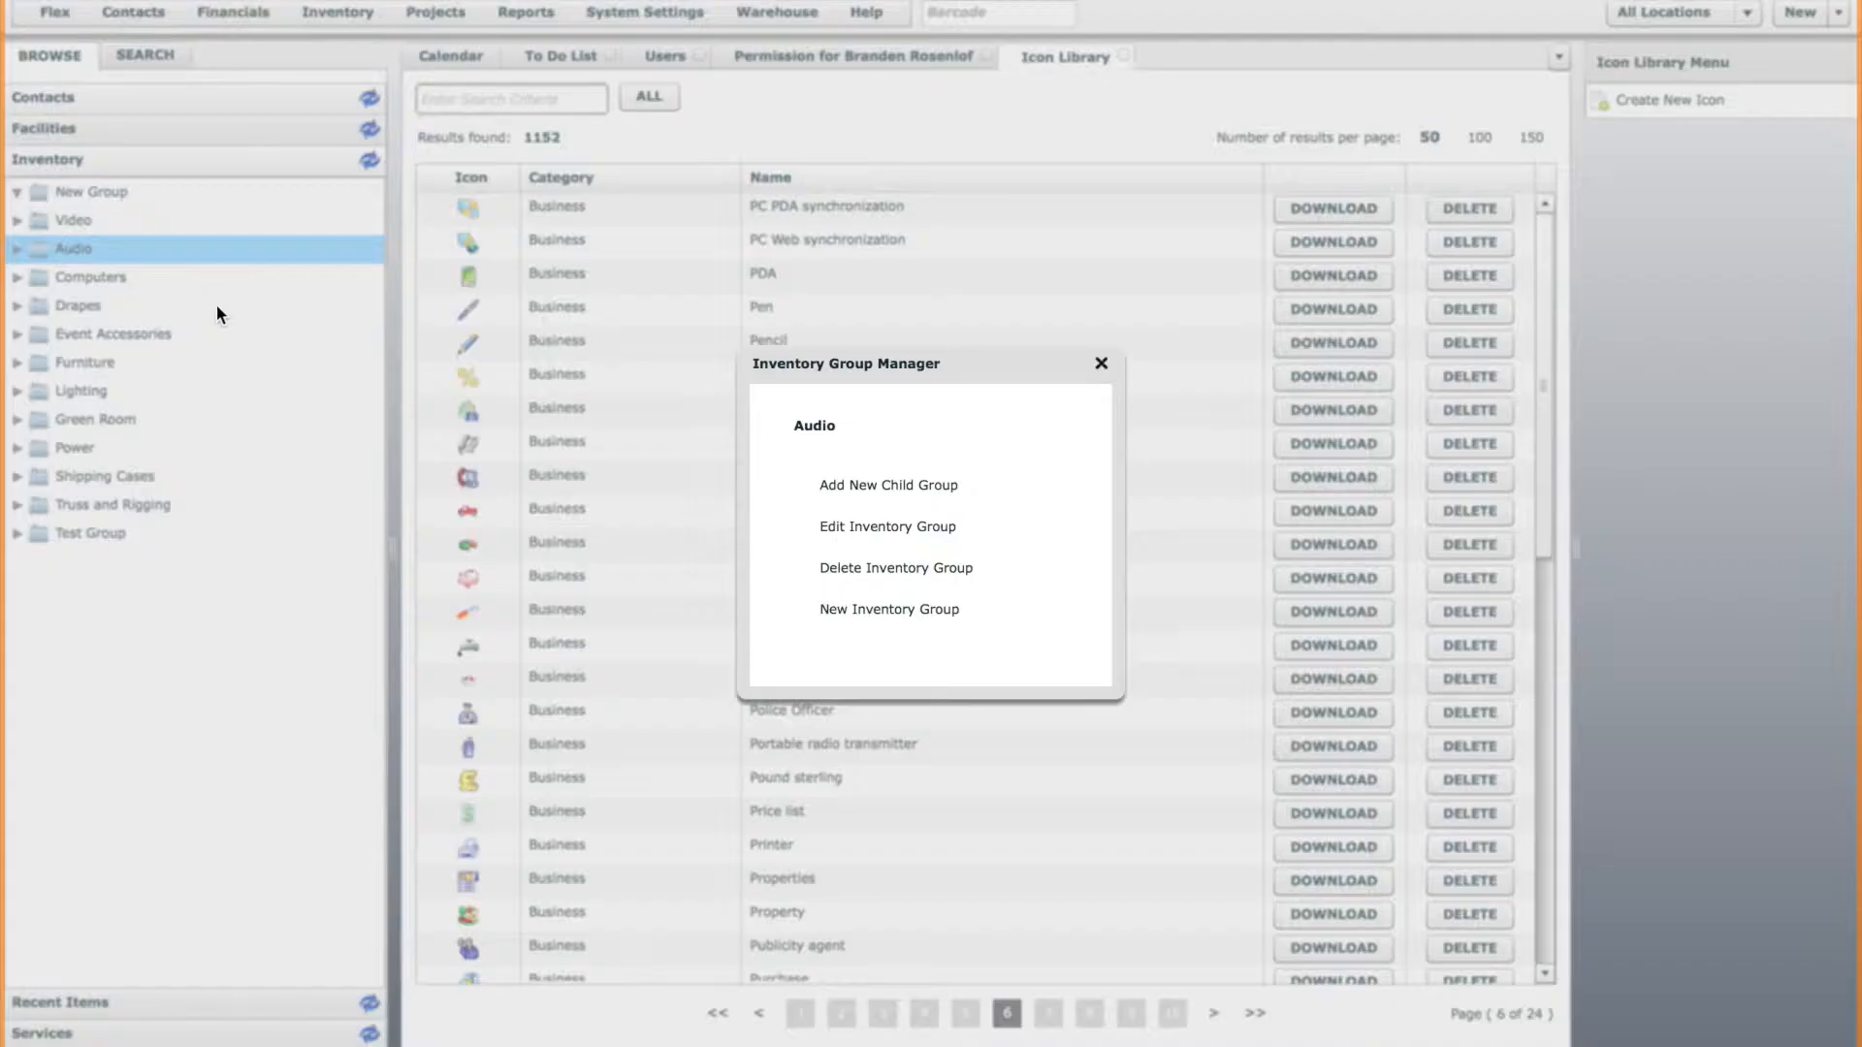
click(884, 529)
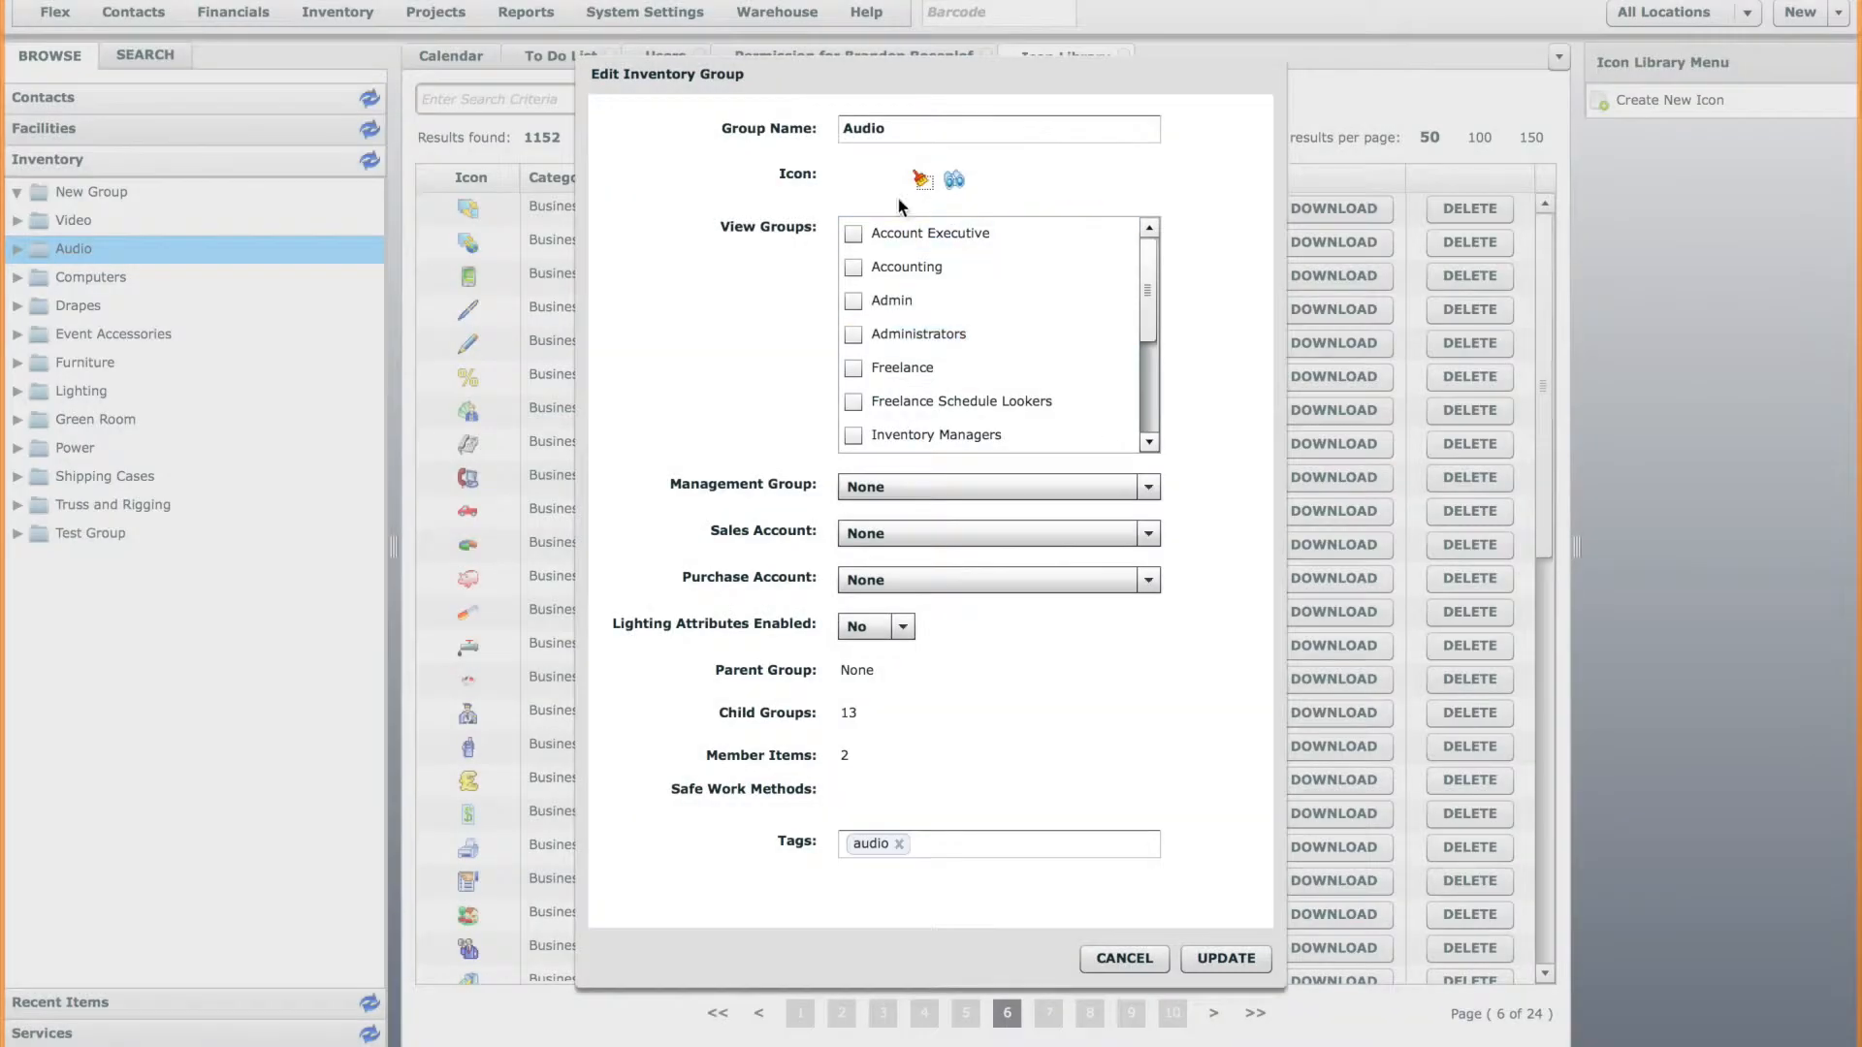
click(953, 182)
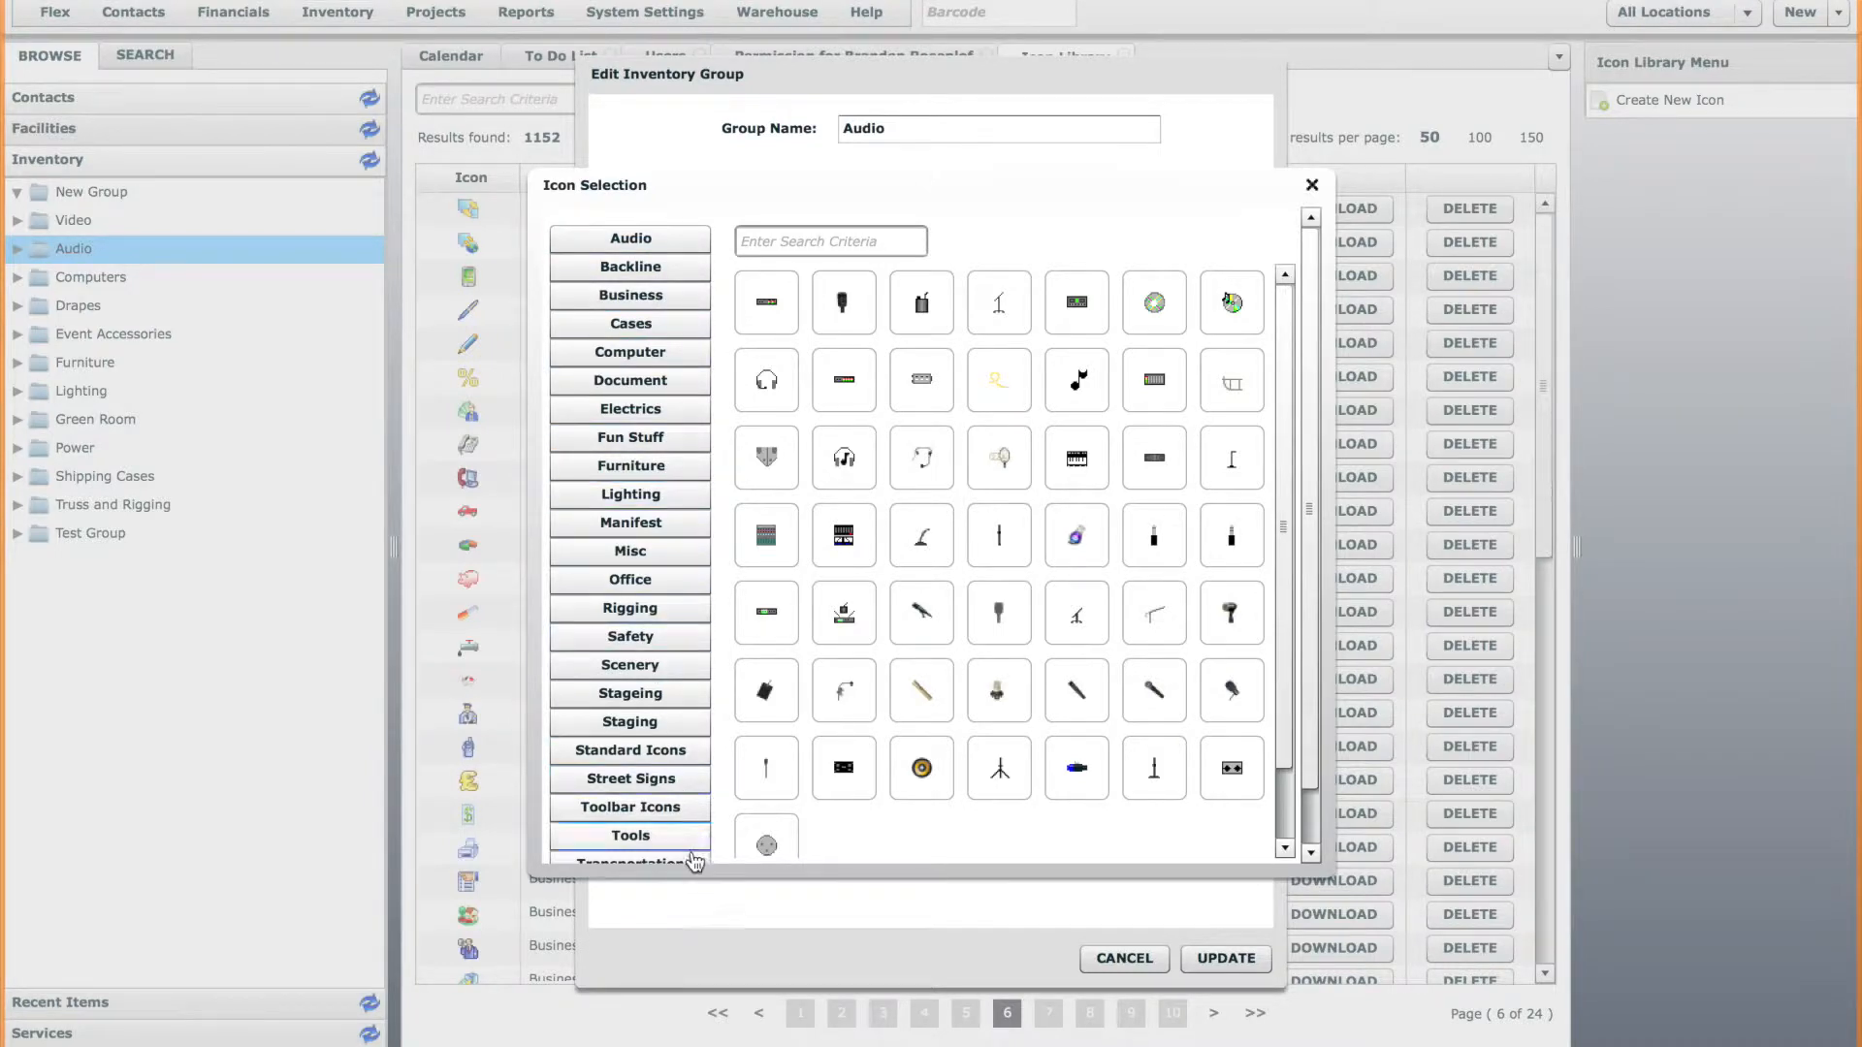
scroll(693, 843, down, 2)
scroll(684, 804, up, 2)
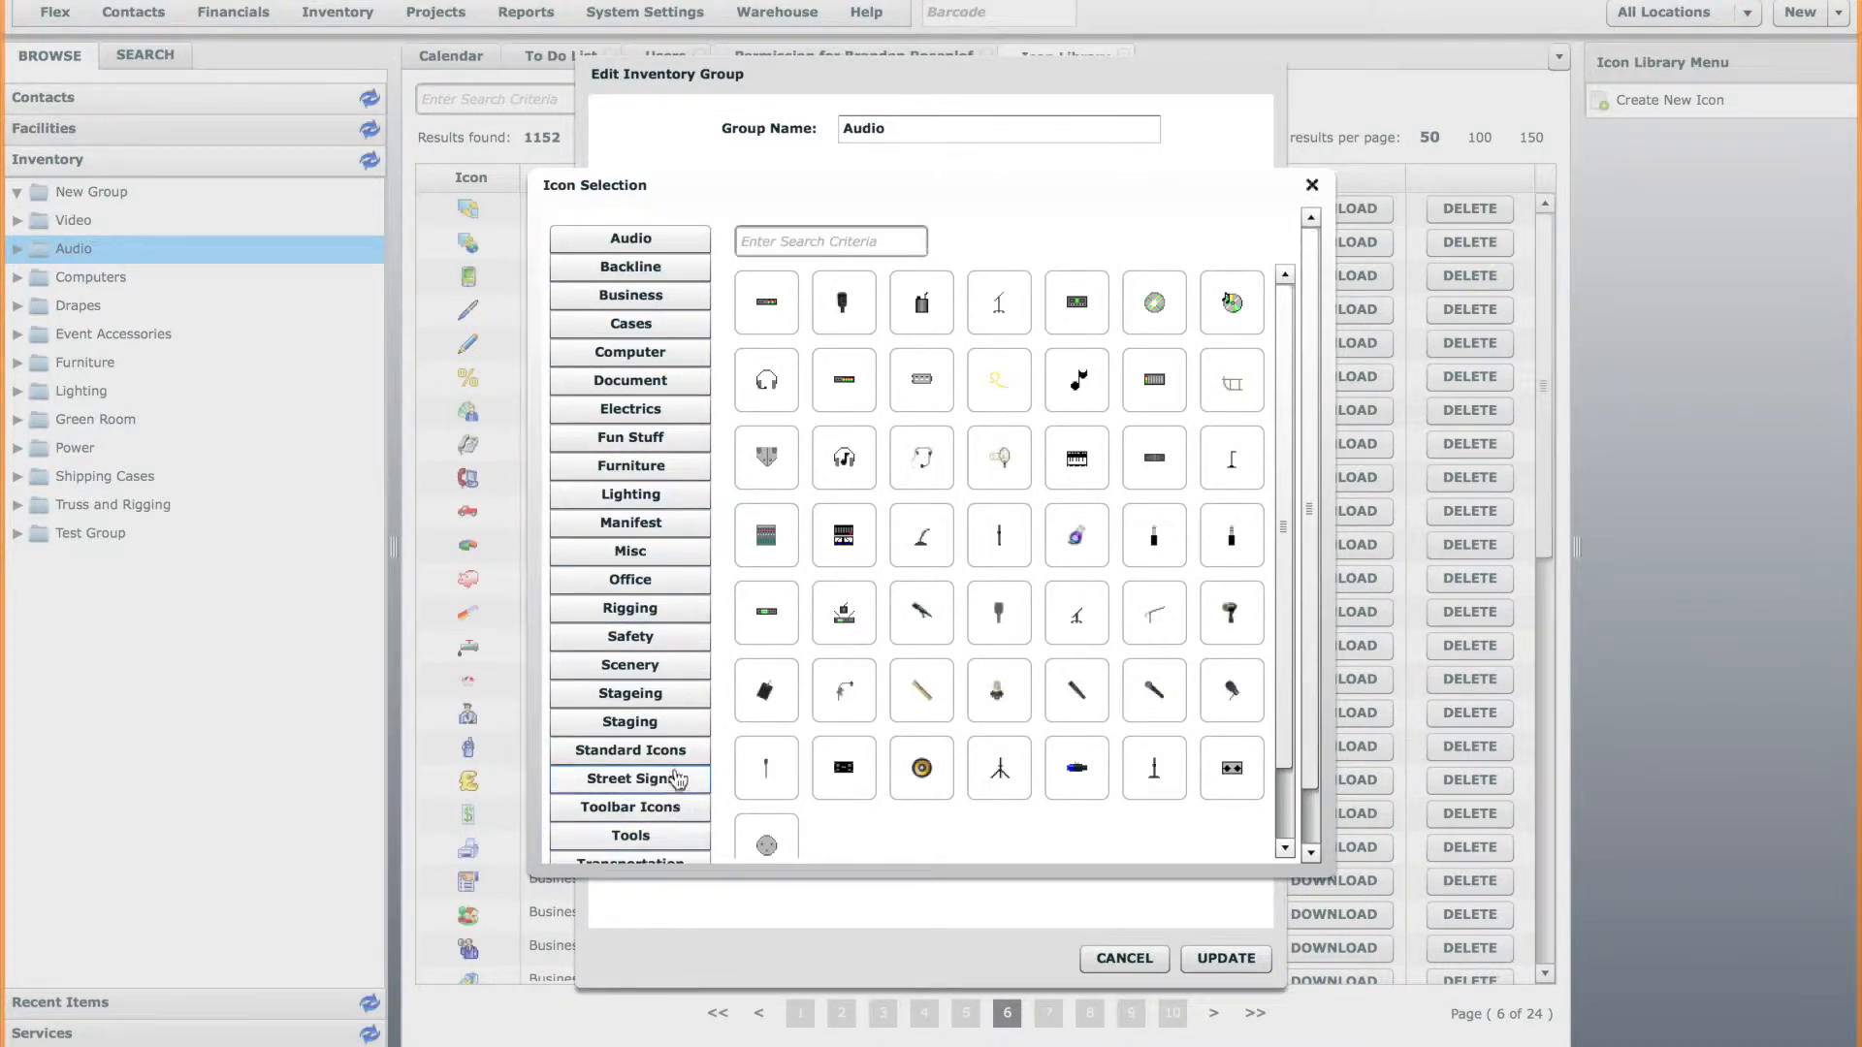
click(640, 245)
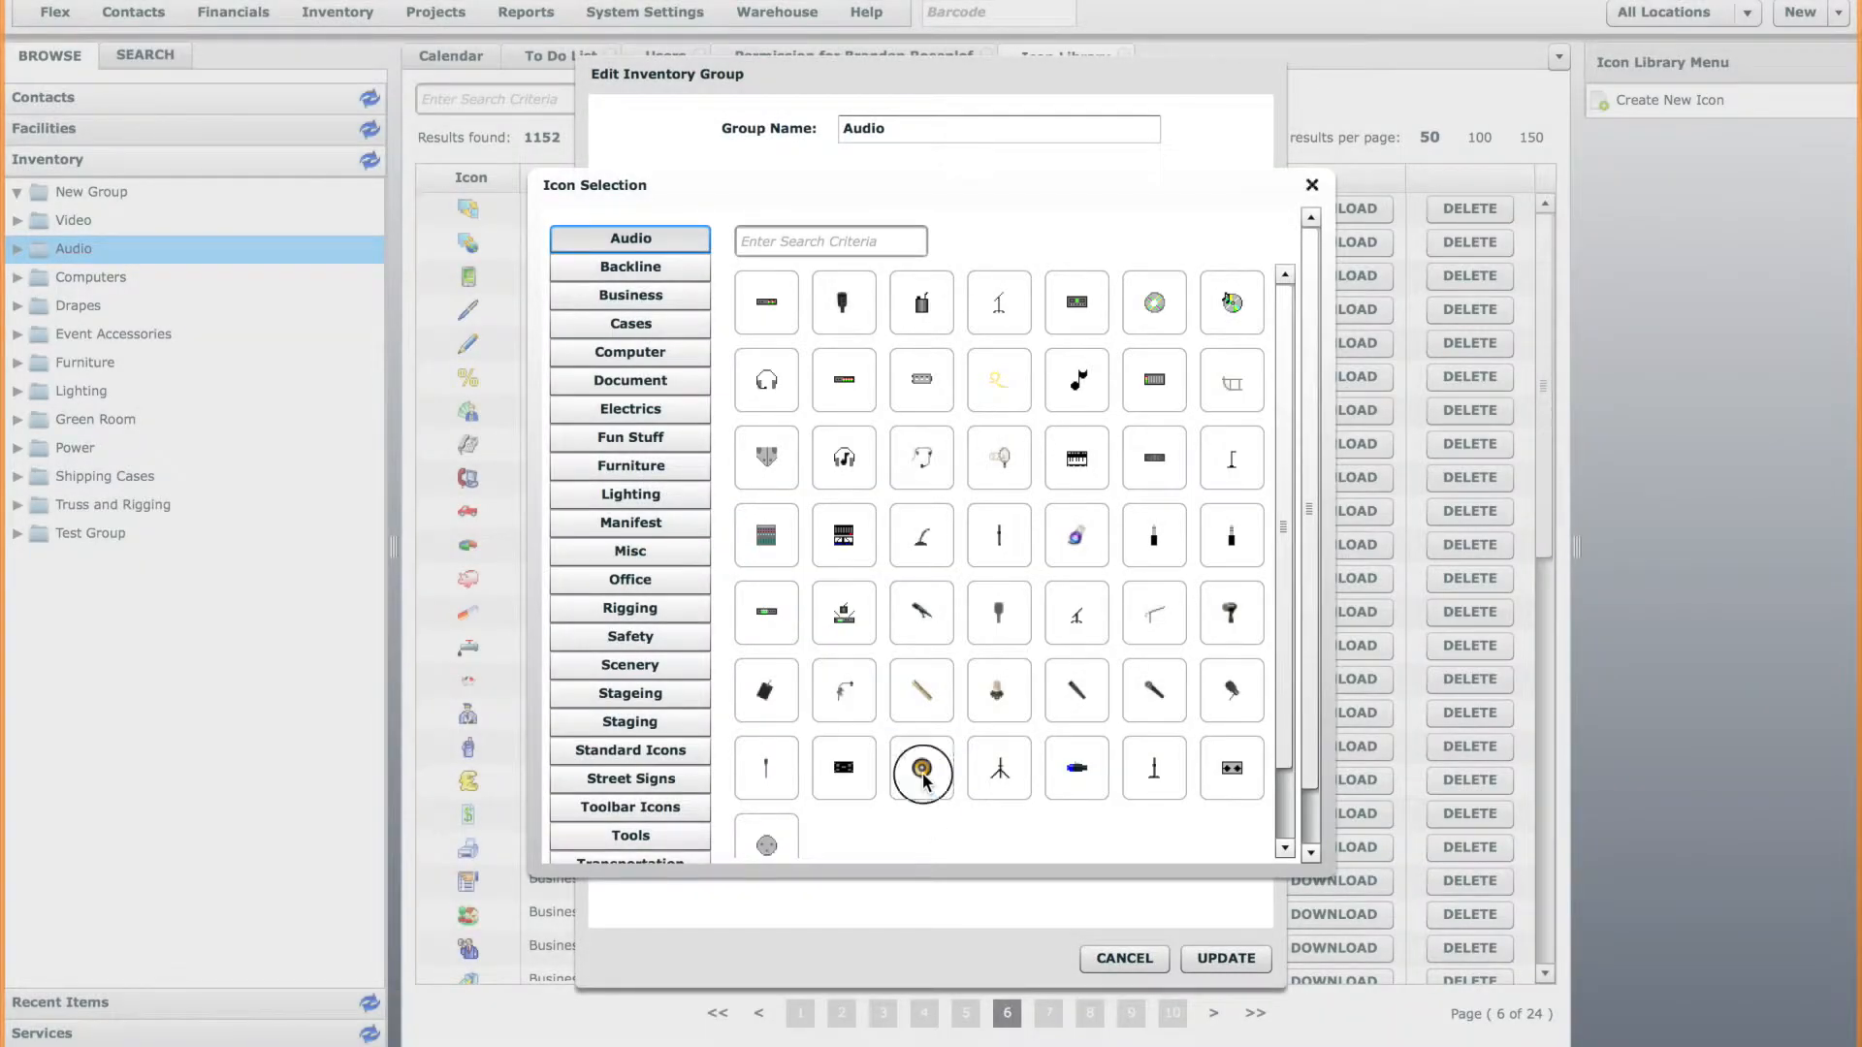
click(922, 771)
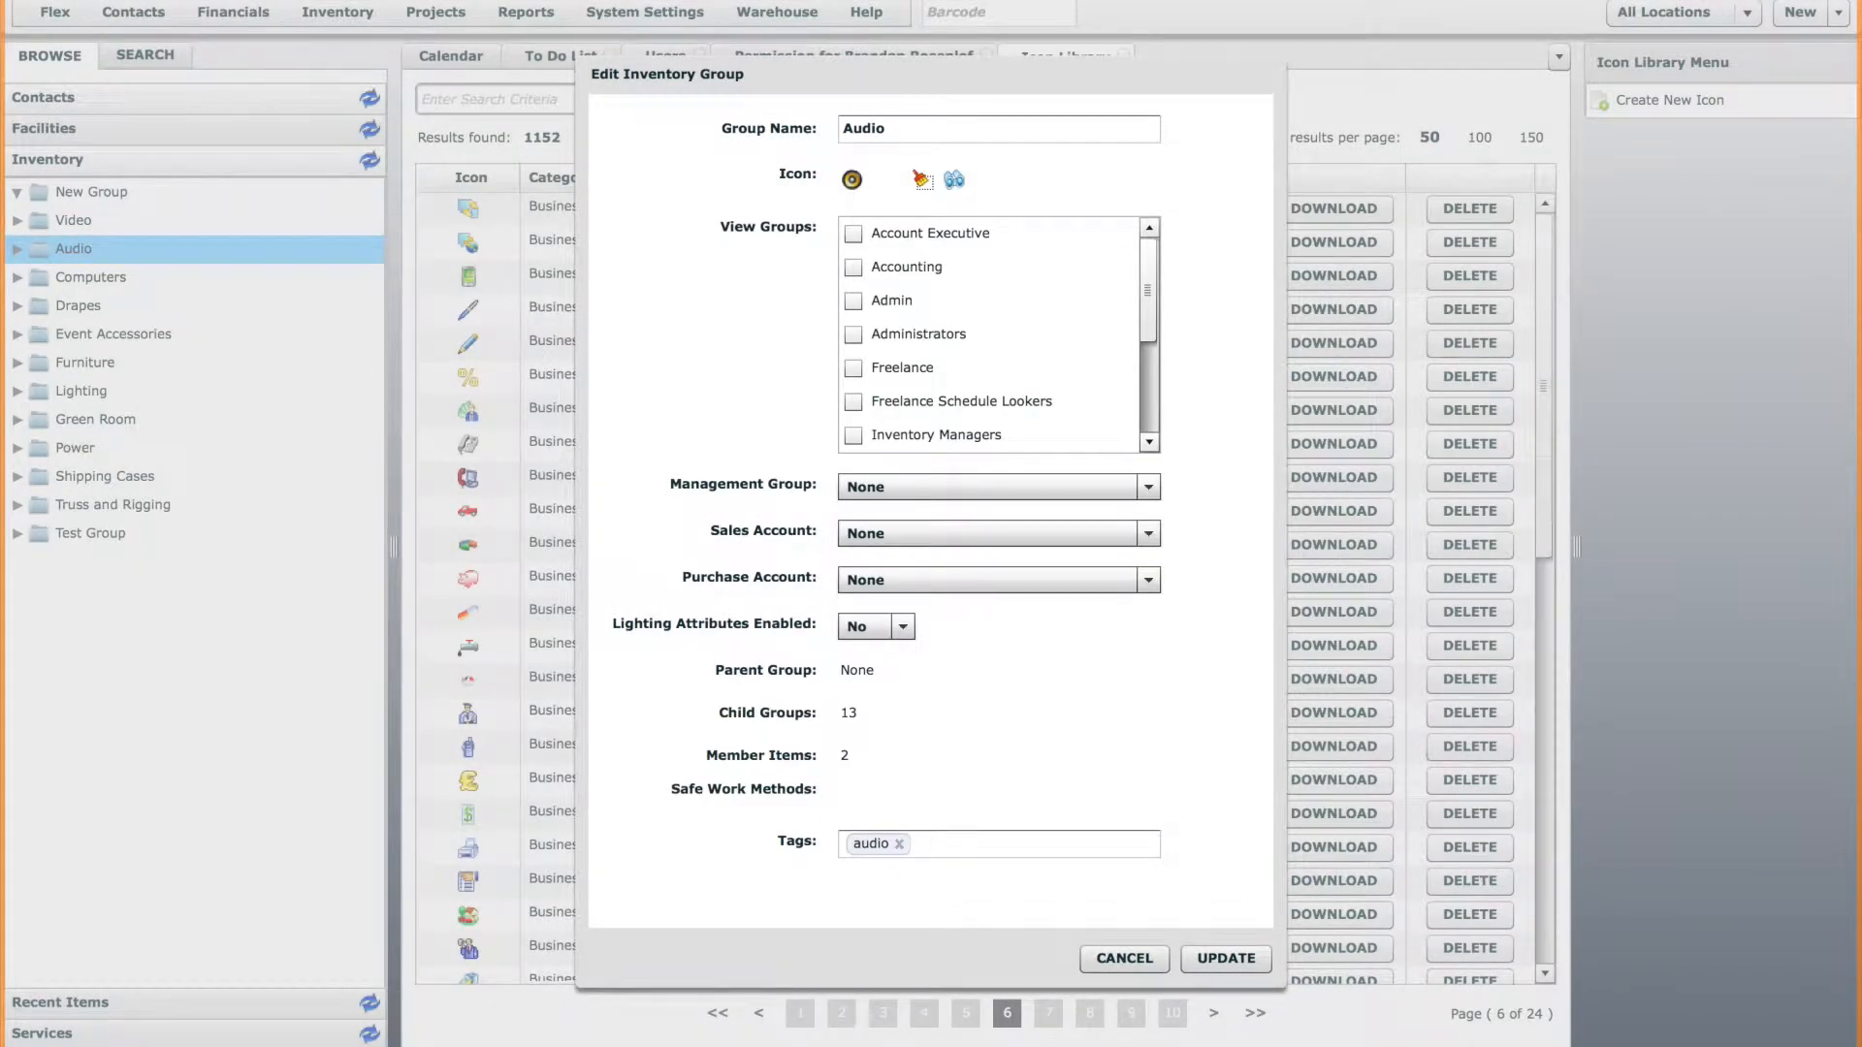
click(1223, 958)
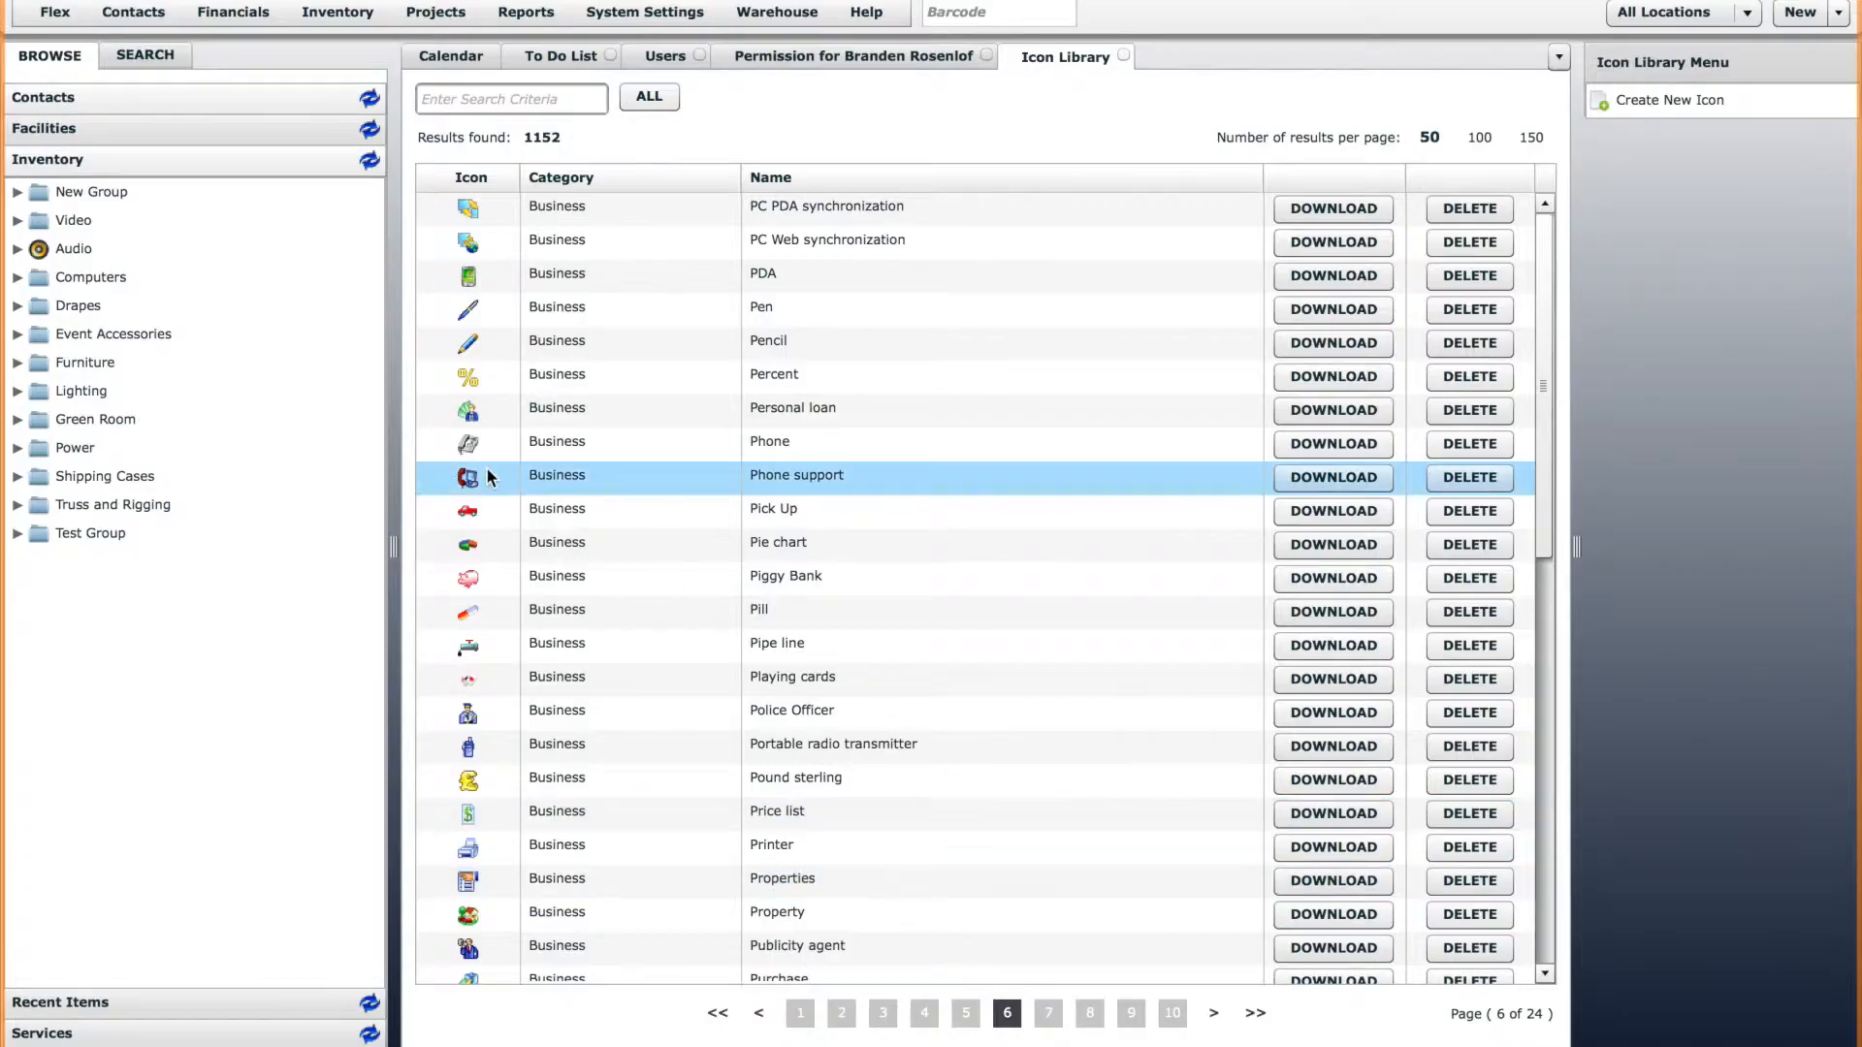
Edit the Mixers group within Audio, assign it the mixer icon from the Audio icon category, and save the group.
click(17, 250)
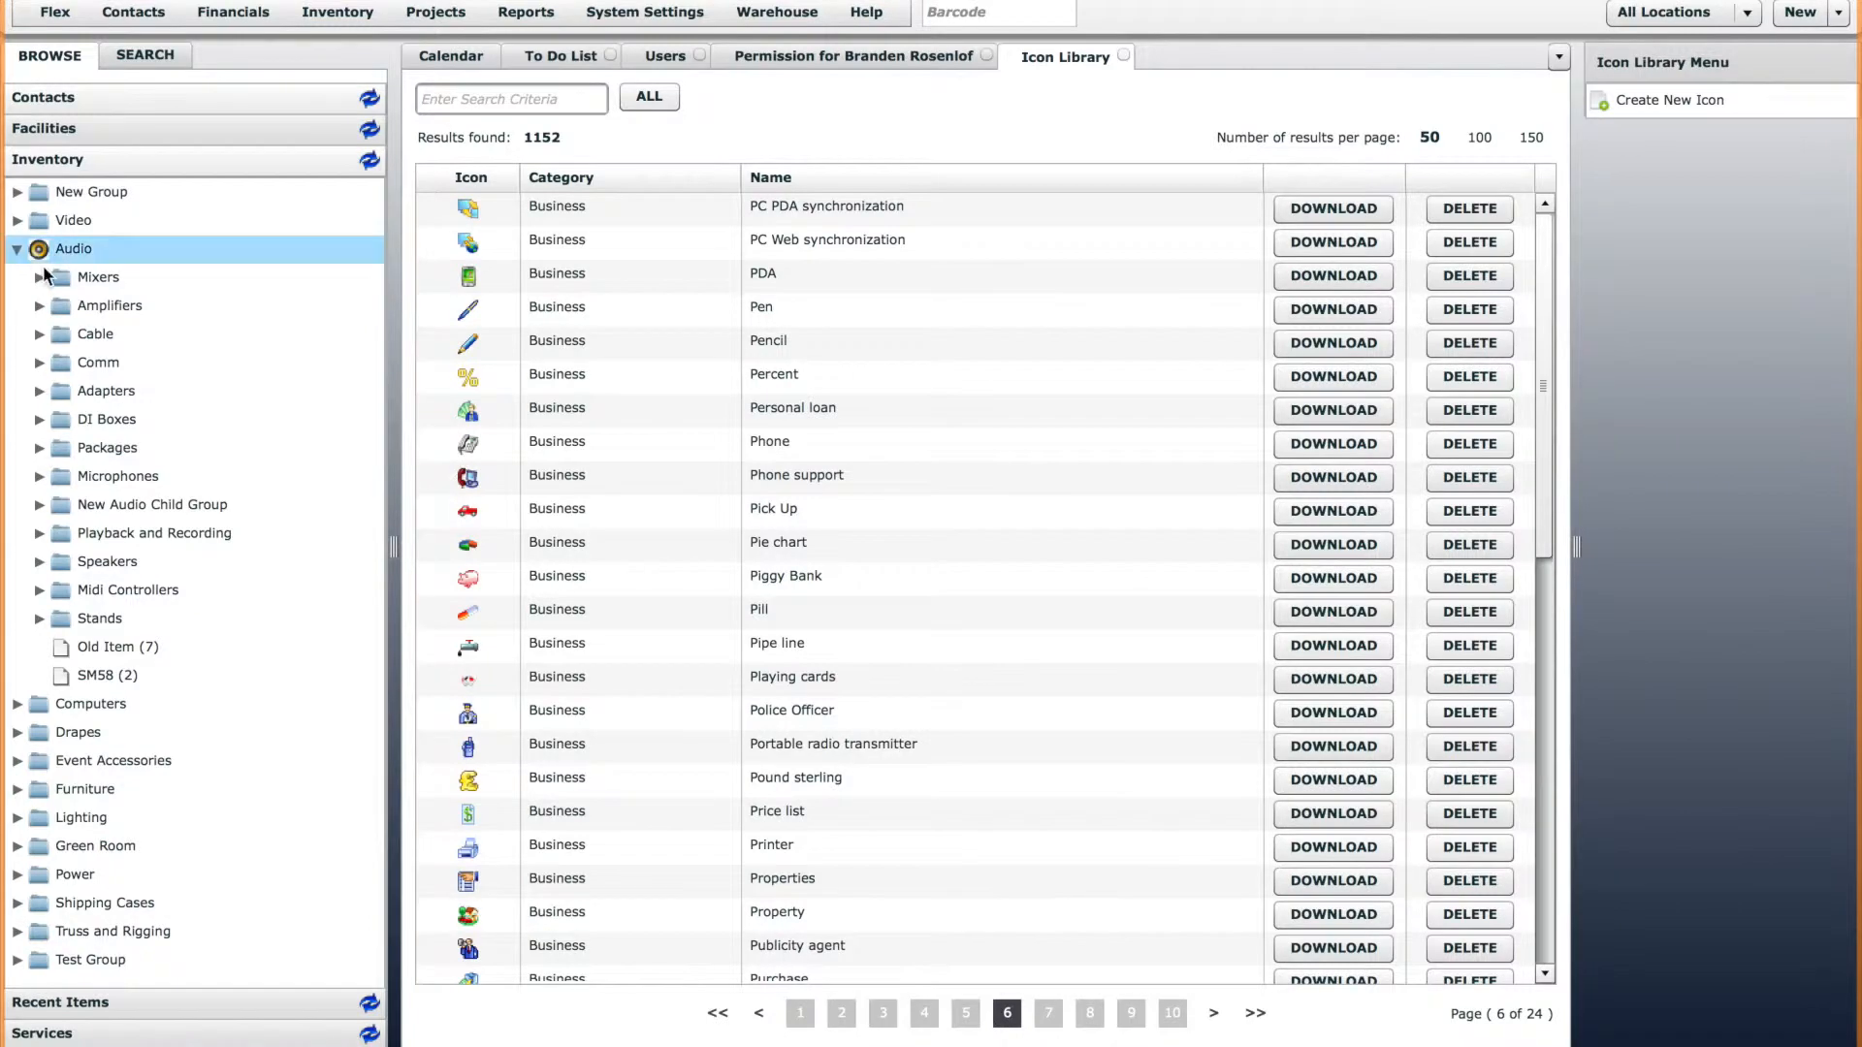
right_click(91, 278)
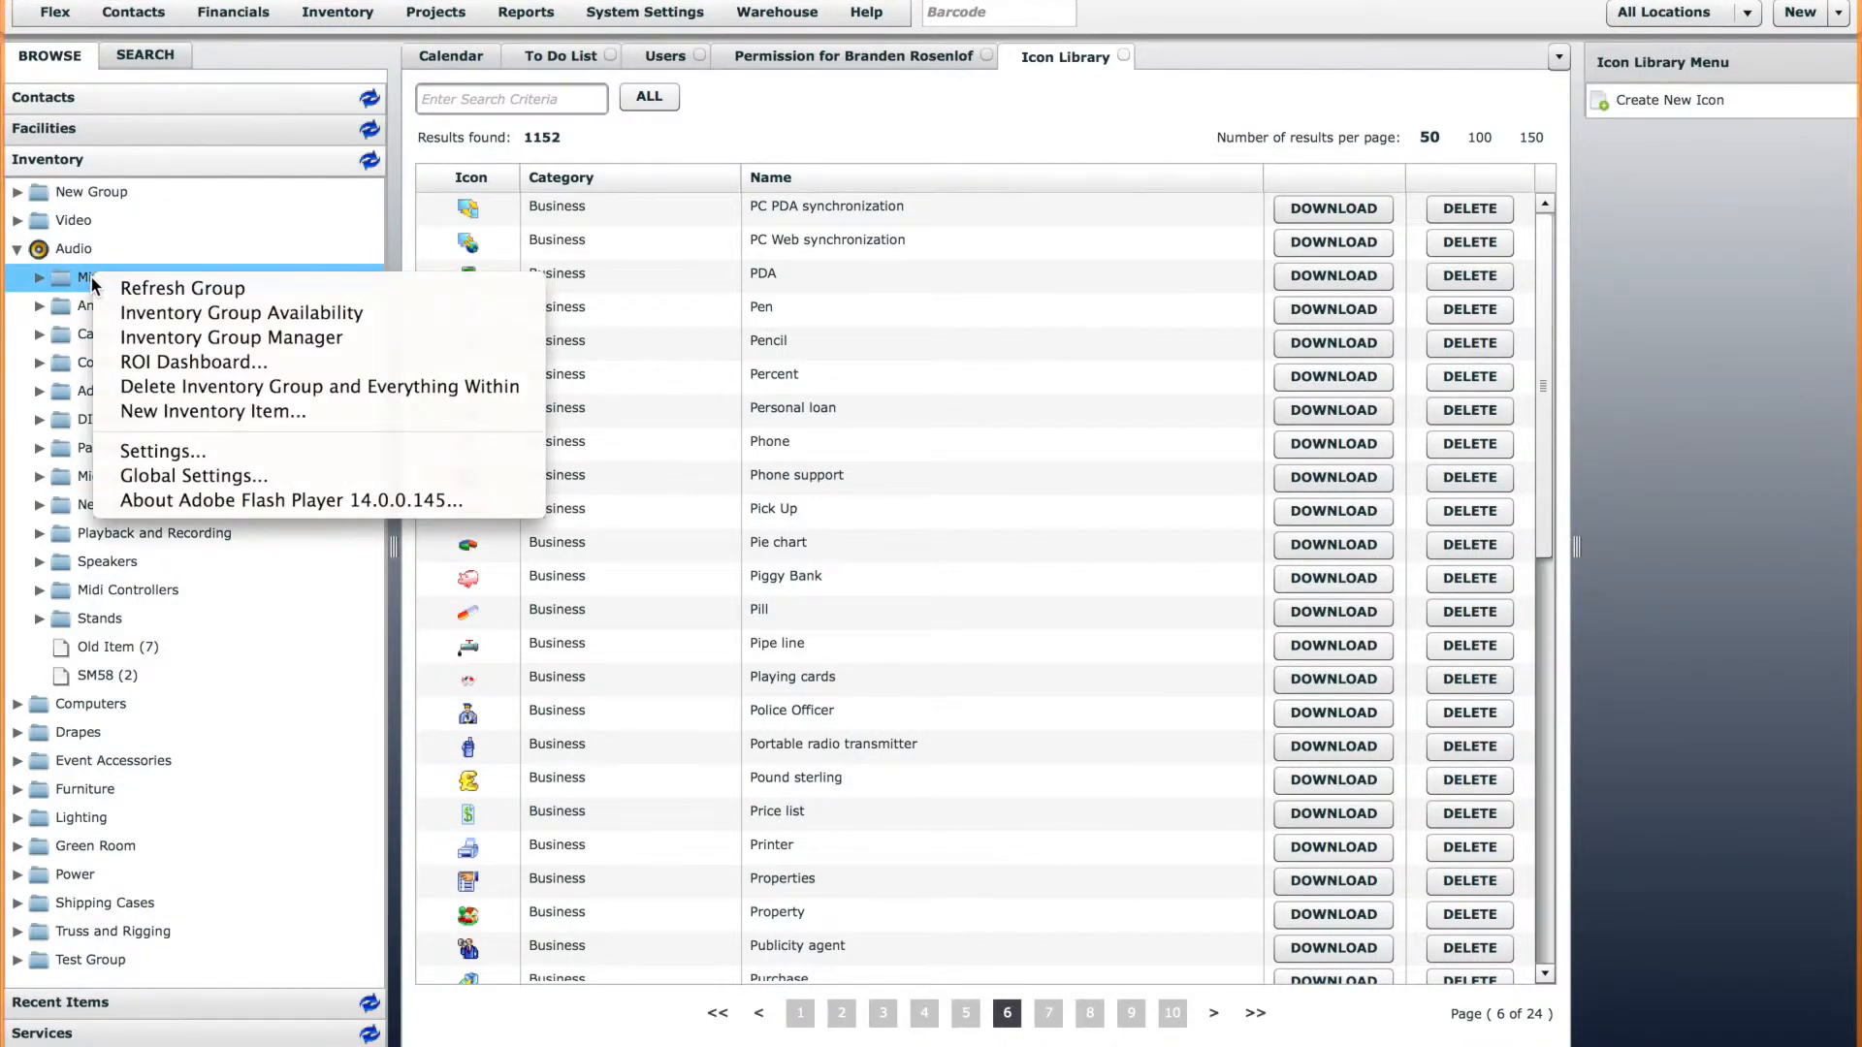
click(188, 336)
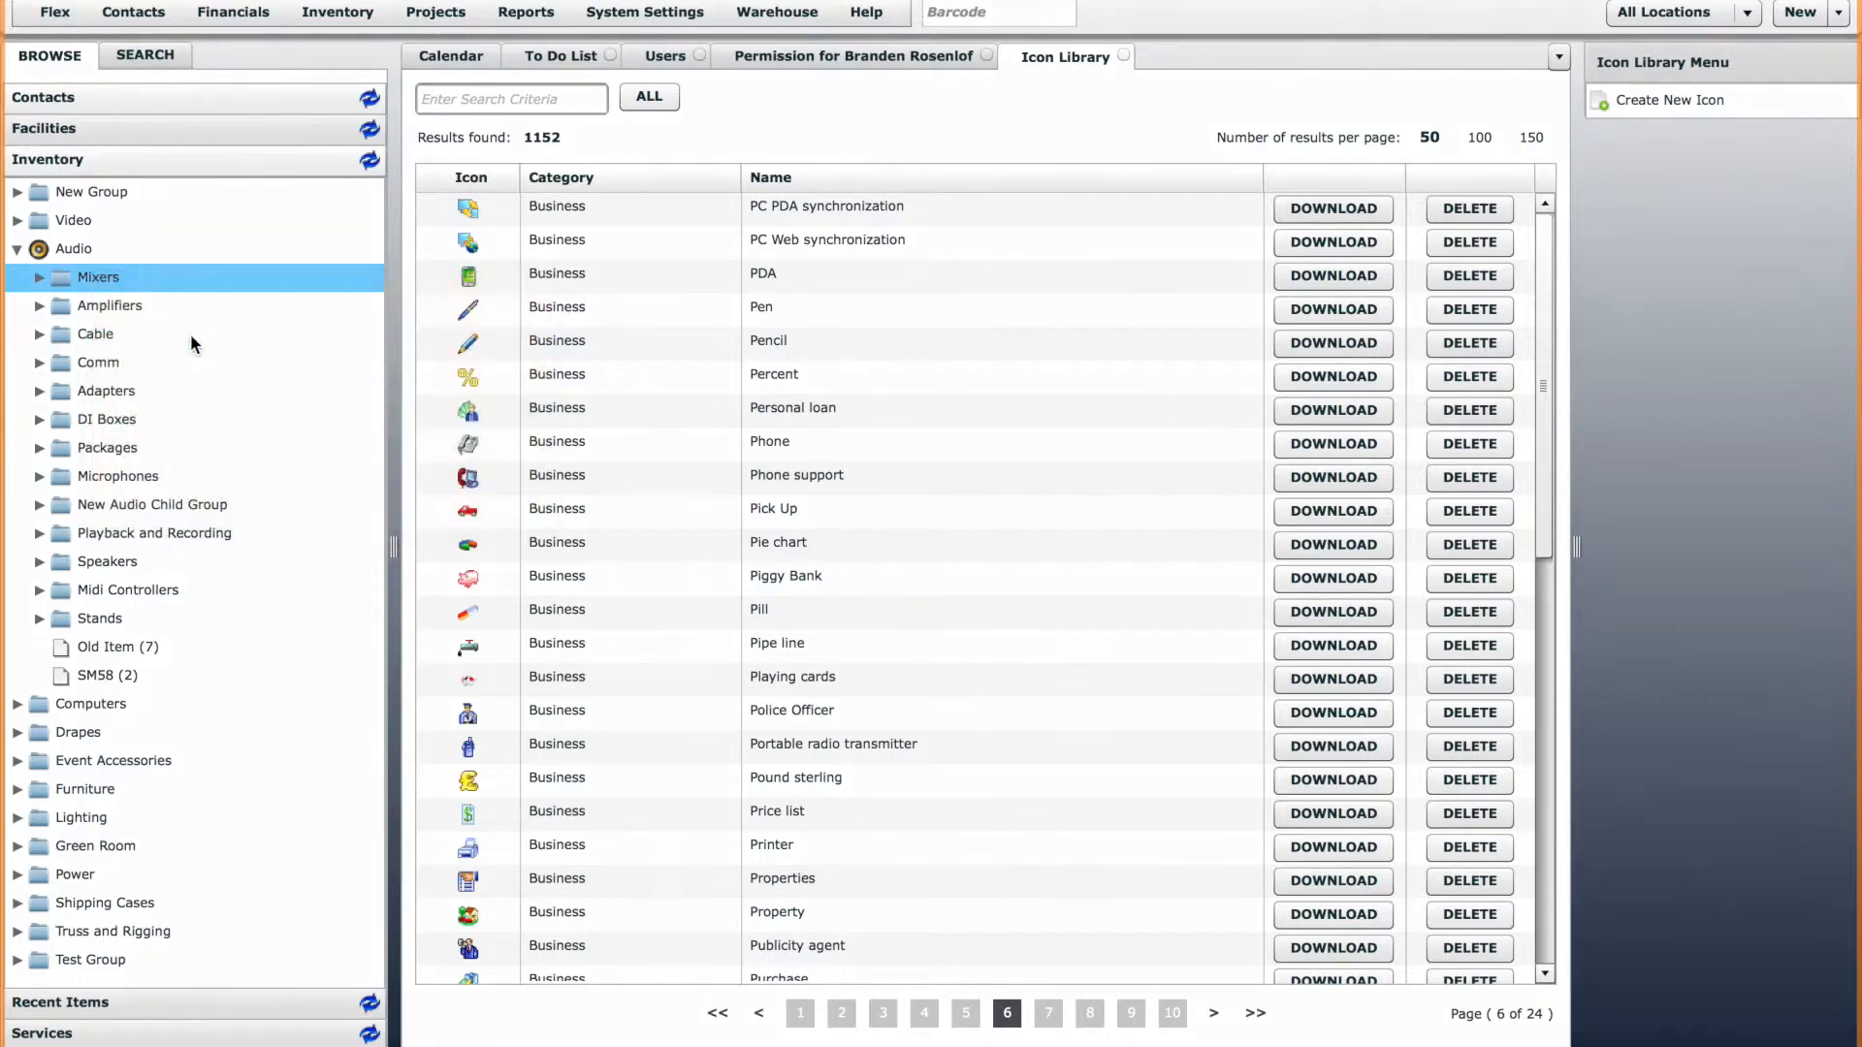
click(894, 527)
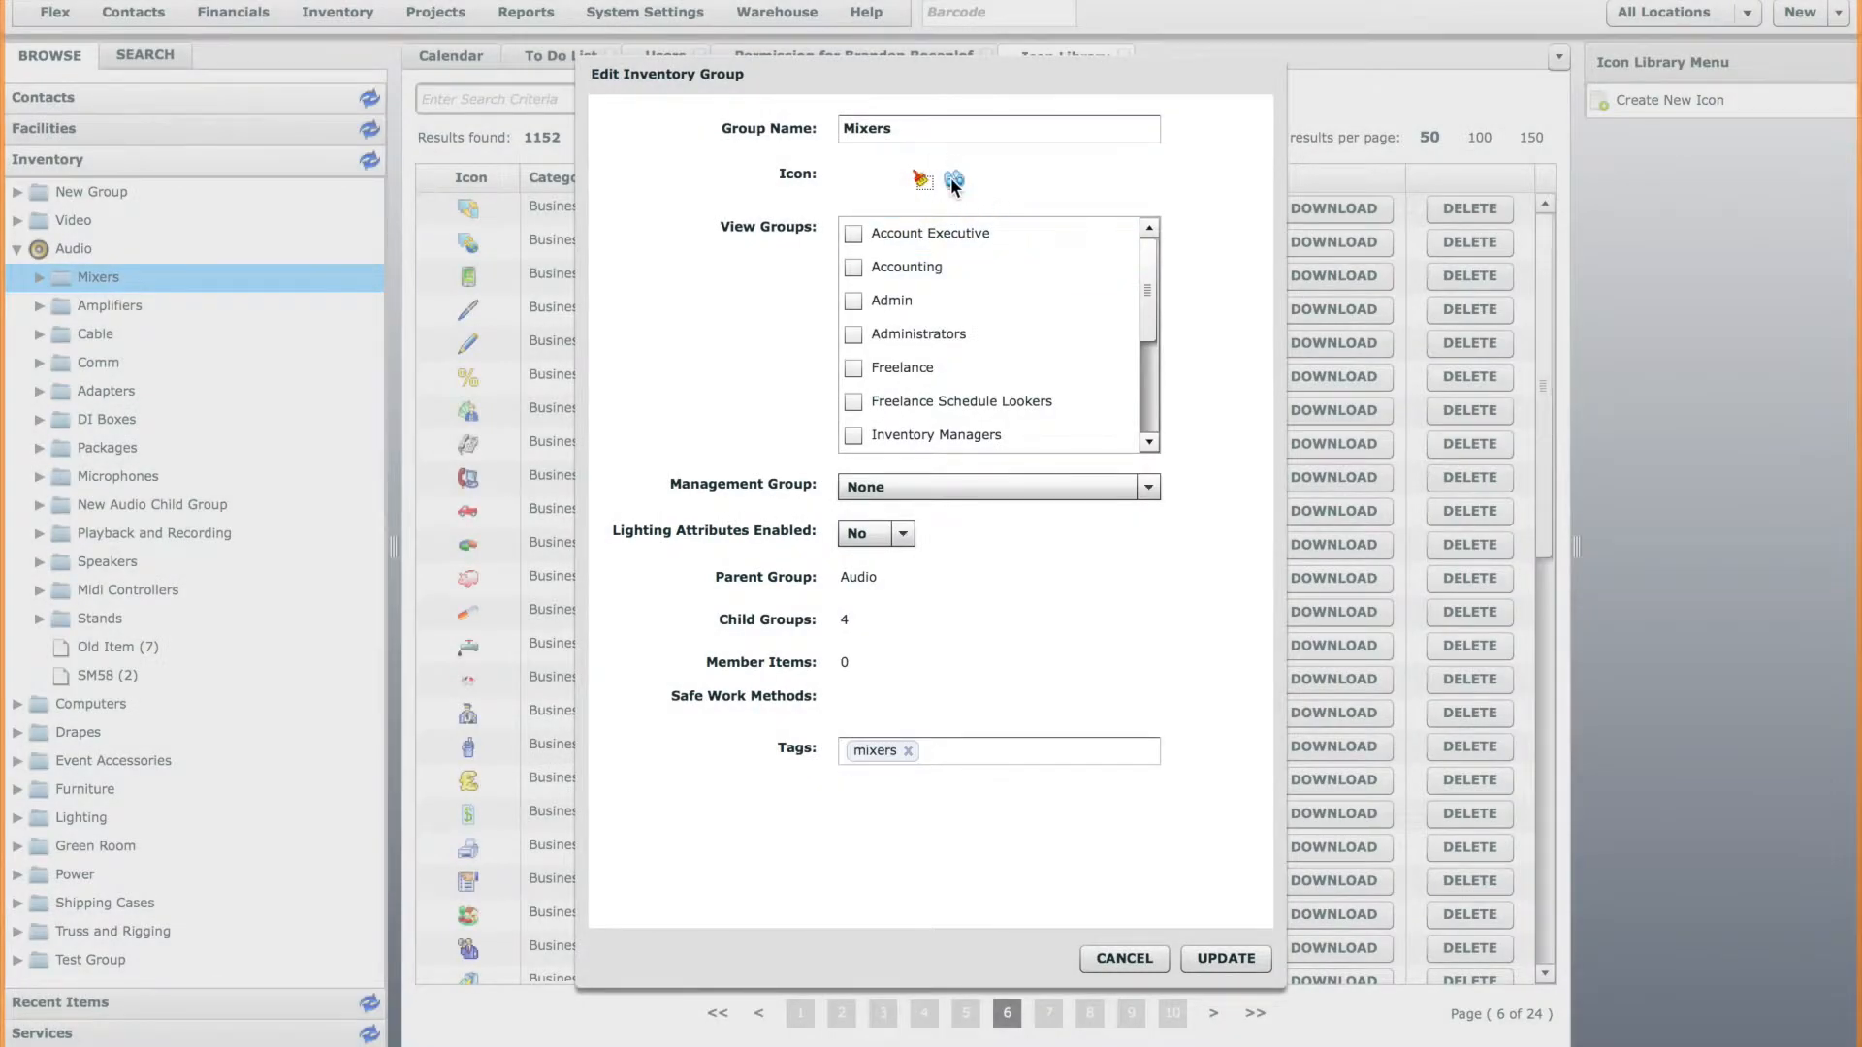
click(952, 182)
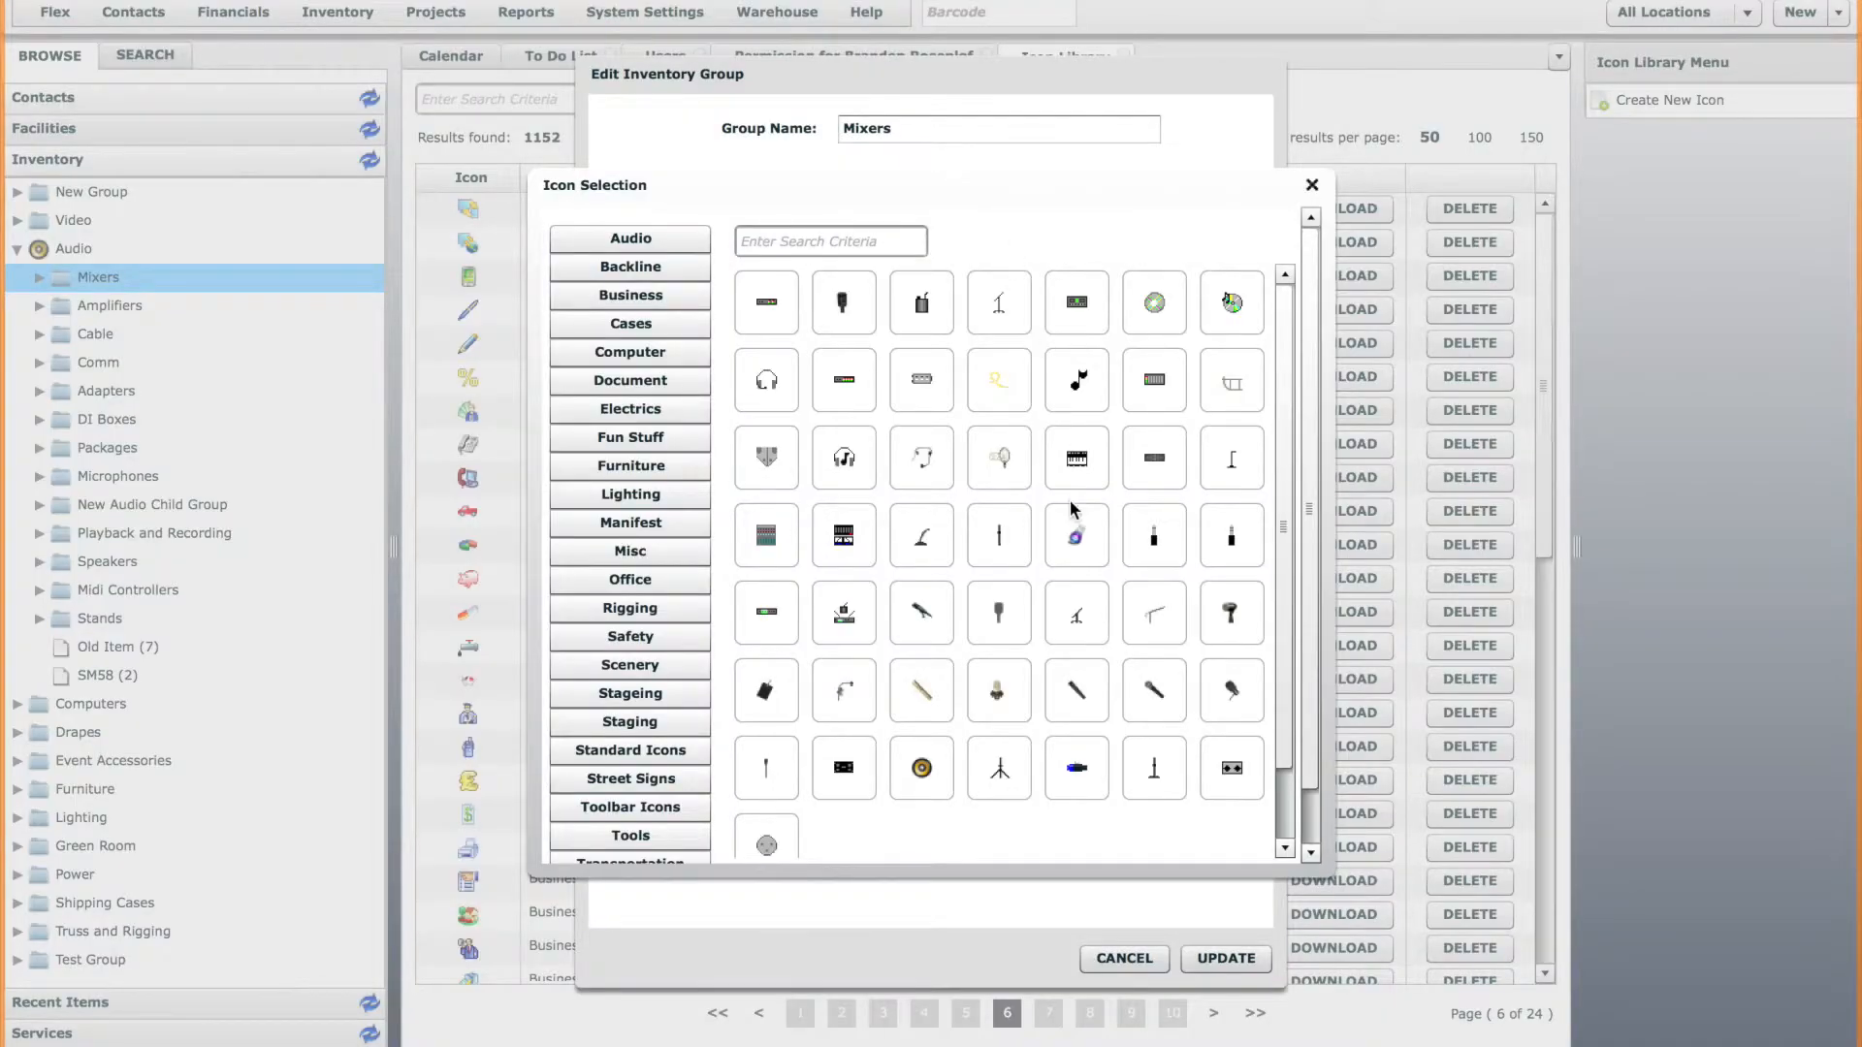
click(765, 536)
click(1231, 960)
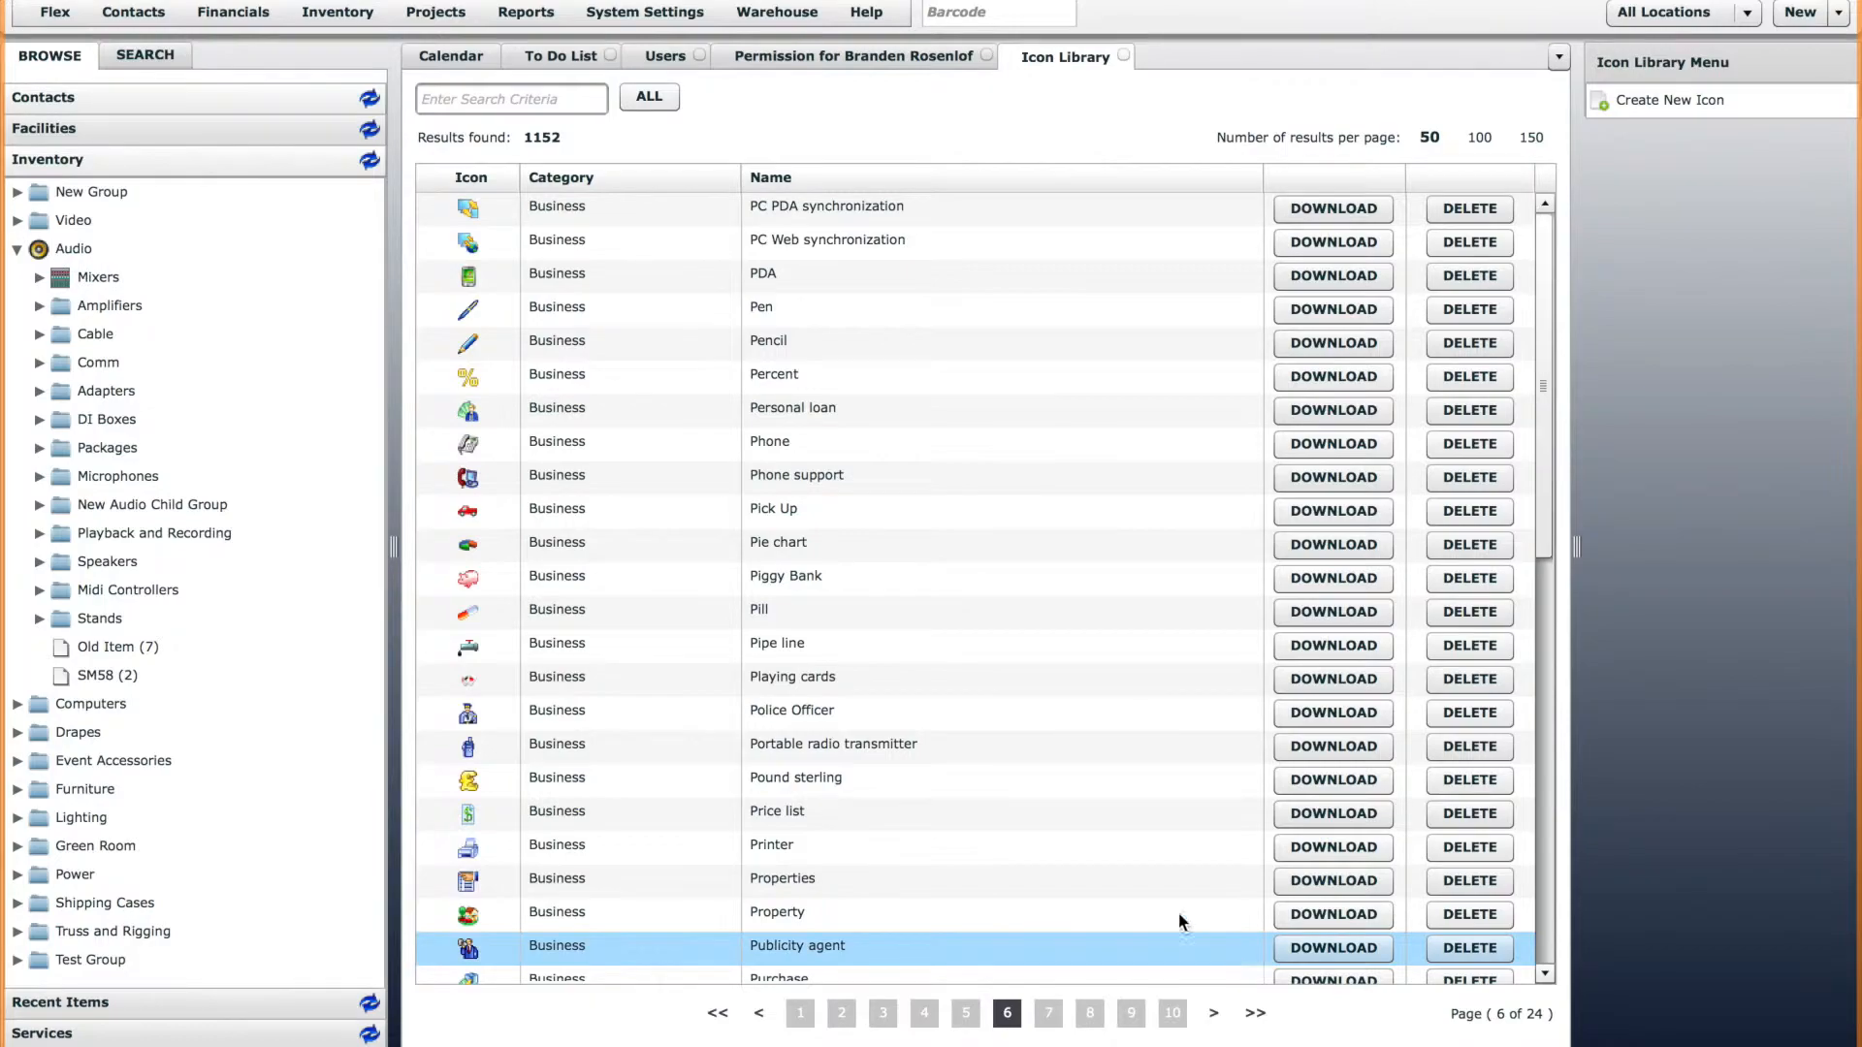
Open the 32 Ch Yamaha LS9 item from the Digital subgroup of Mixers for editing.
click(38, 277)
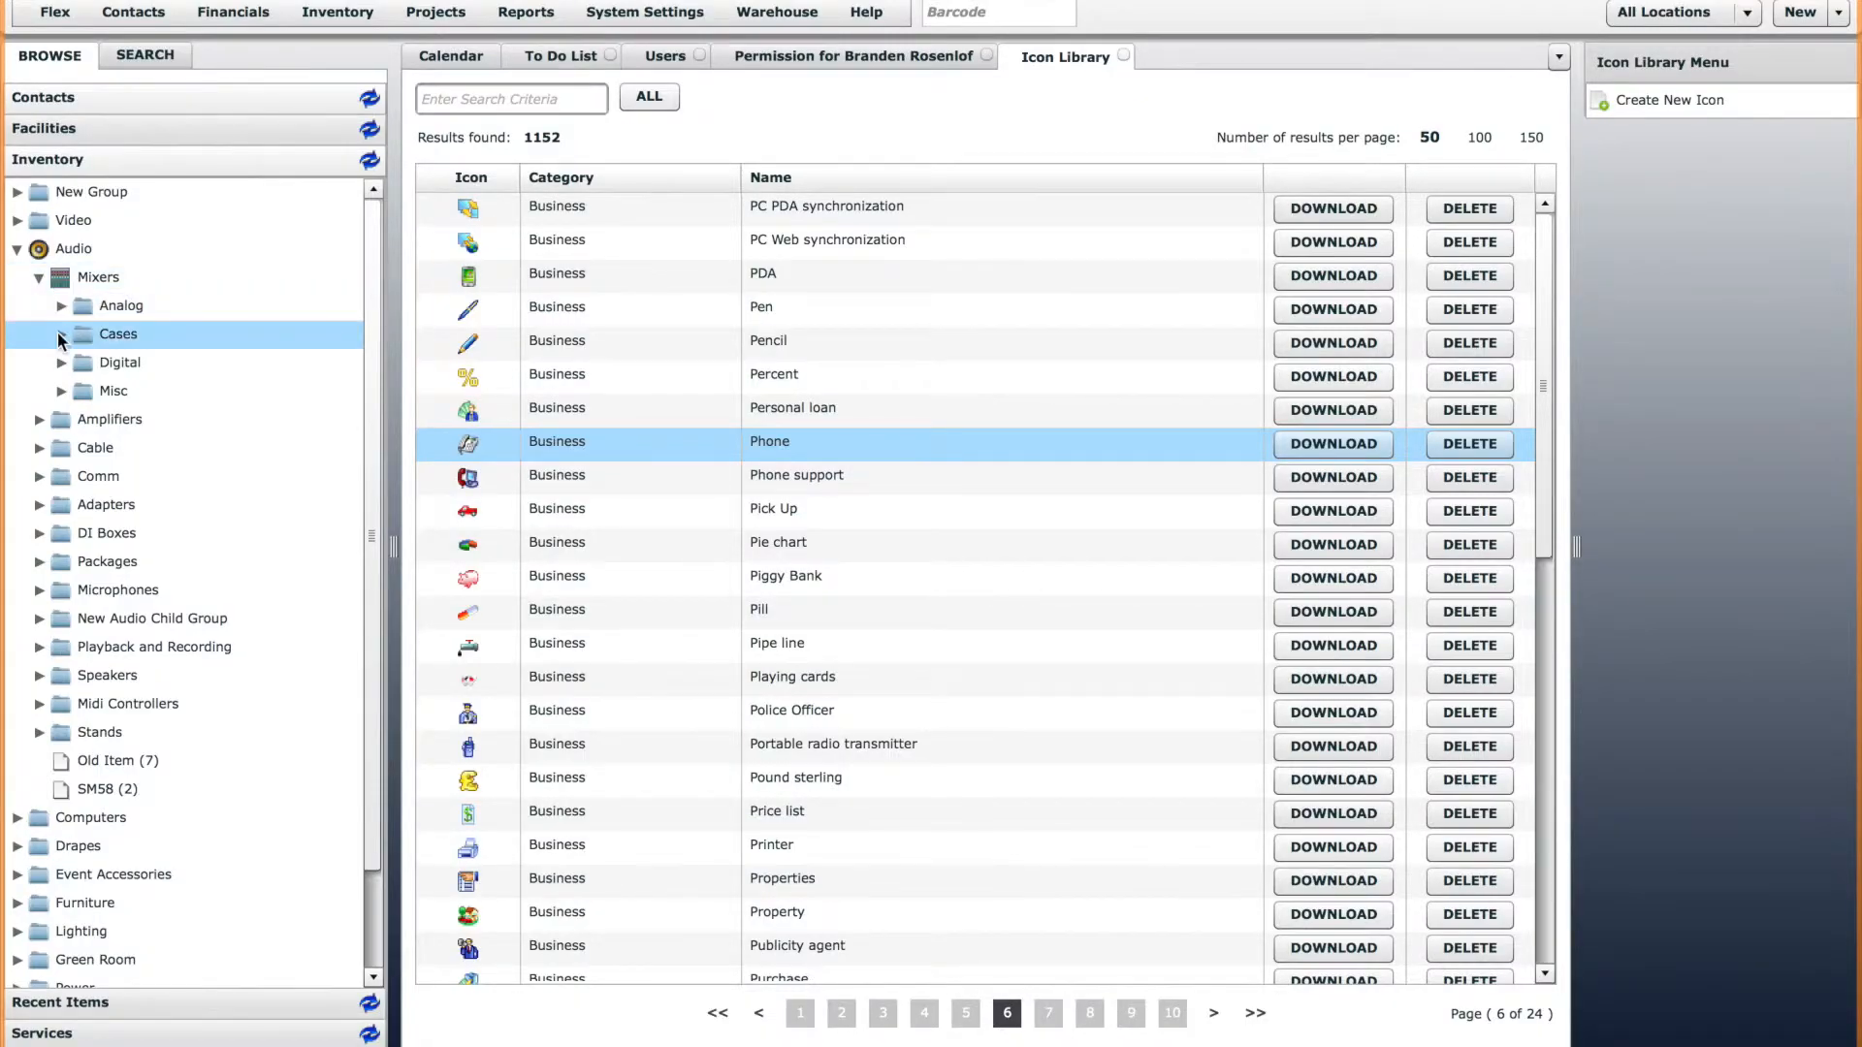
click(62, 360)
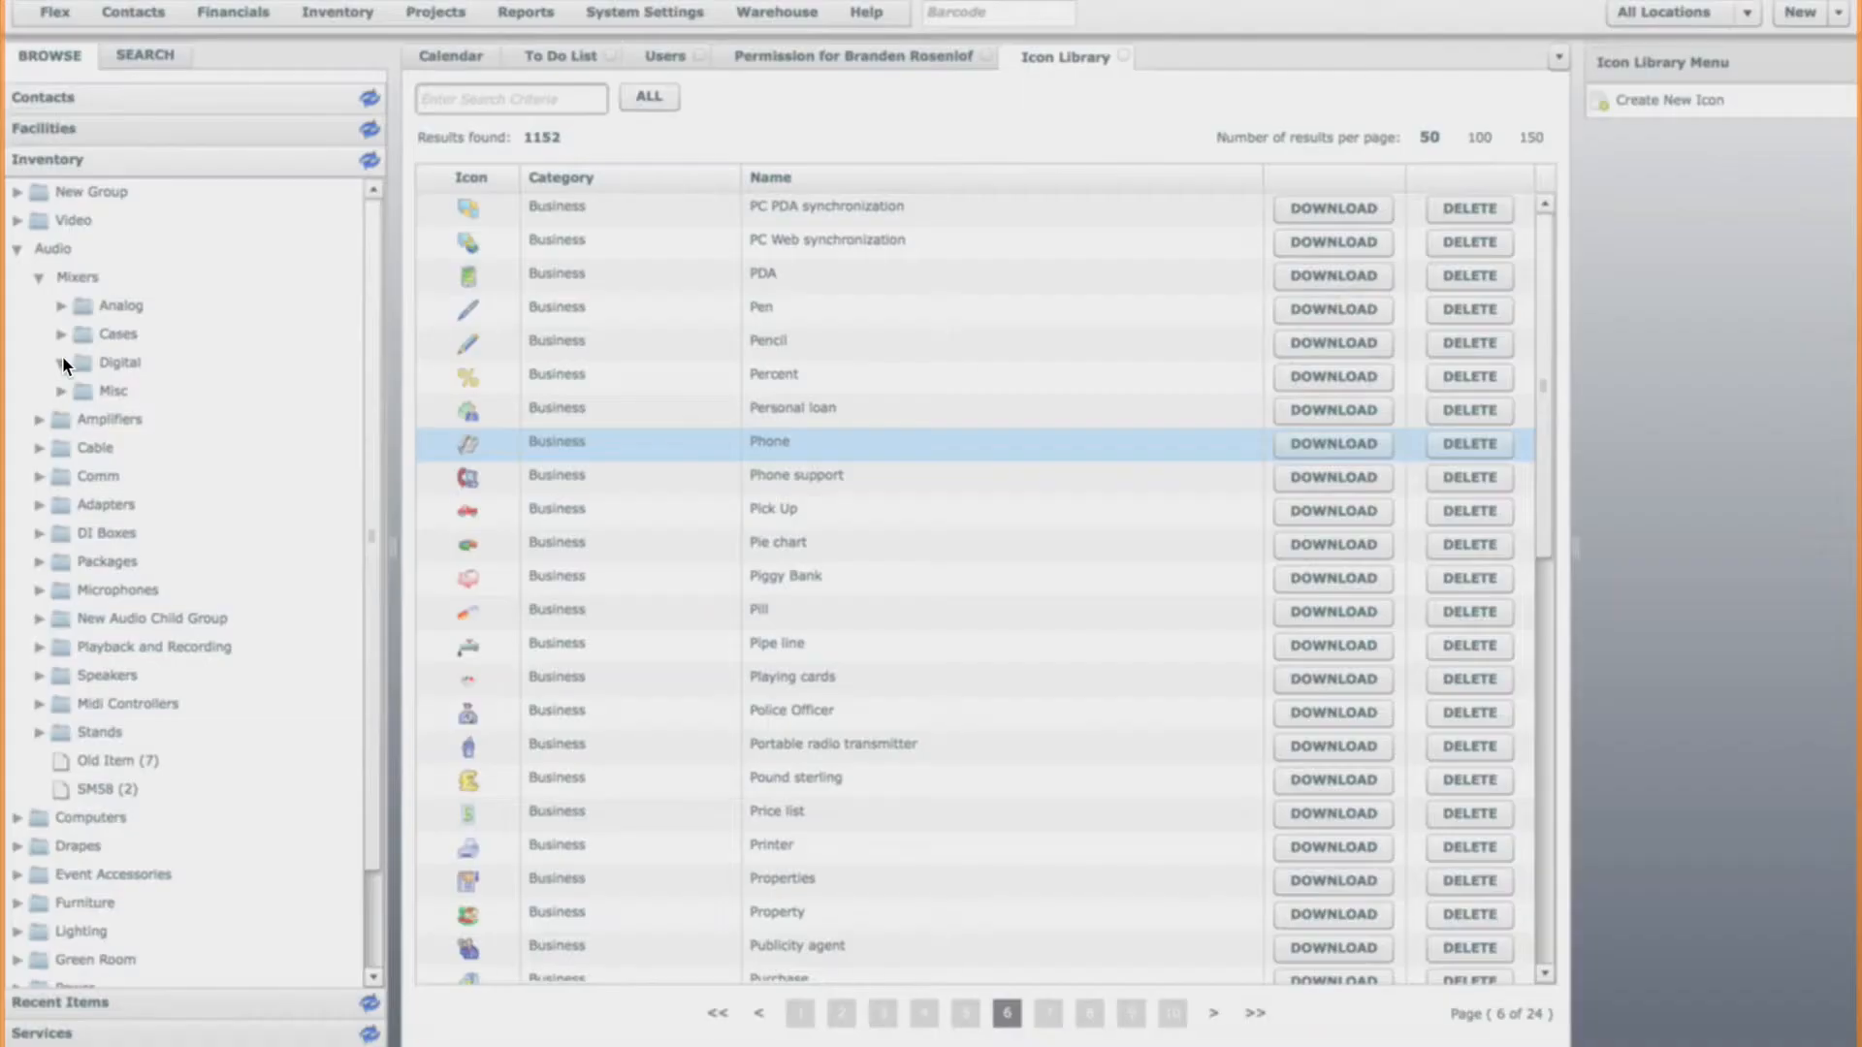
click(159, 445)
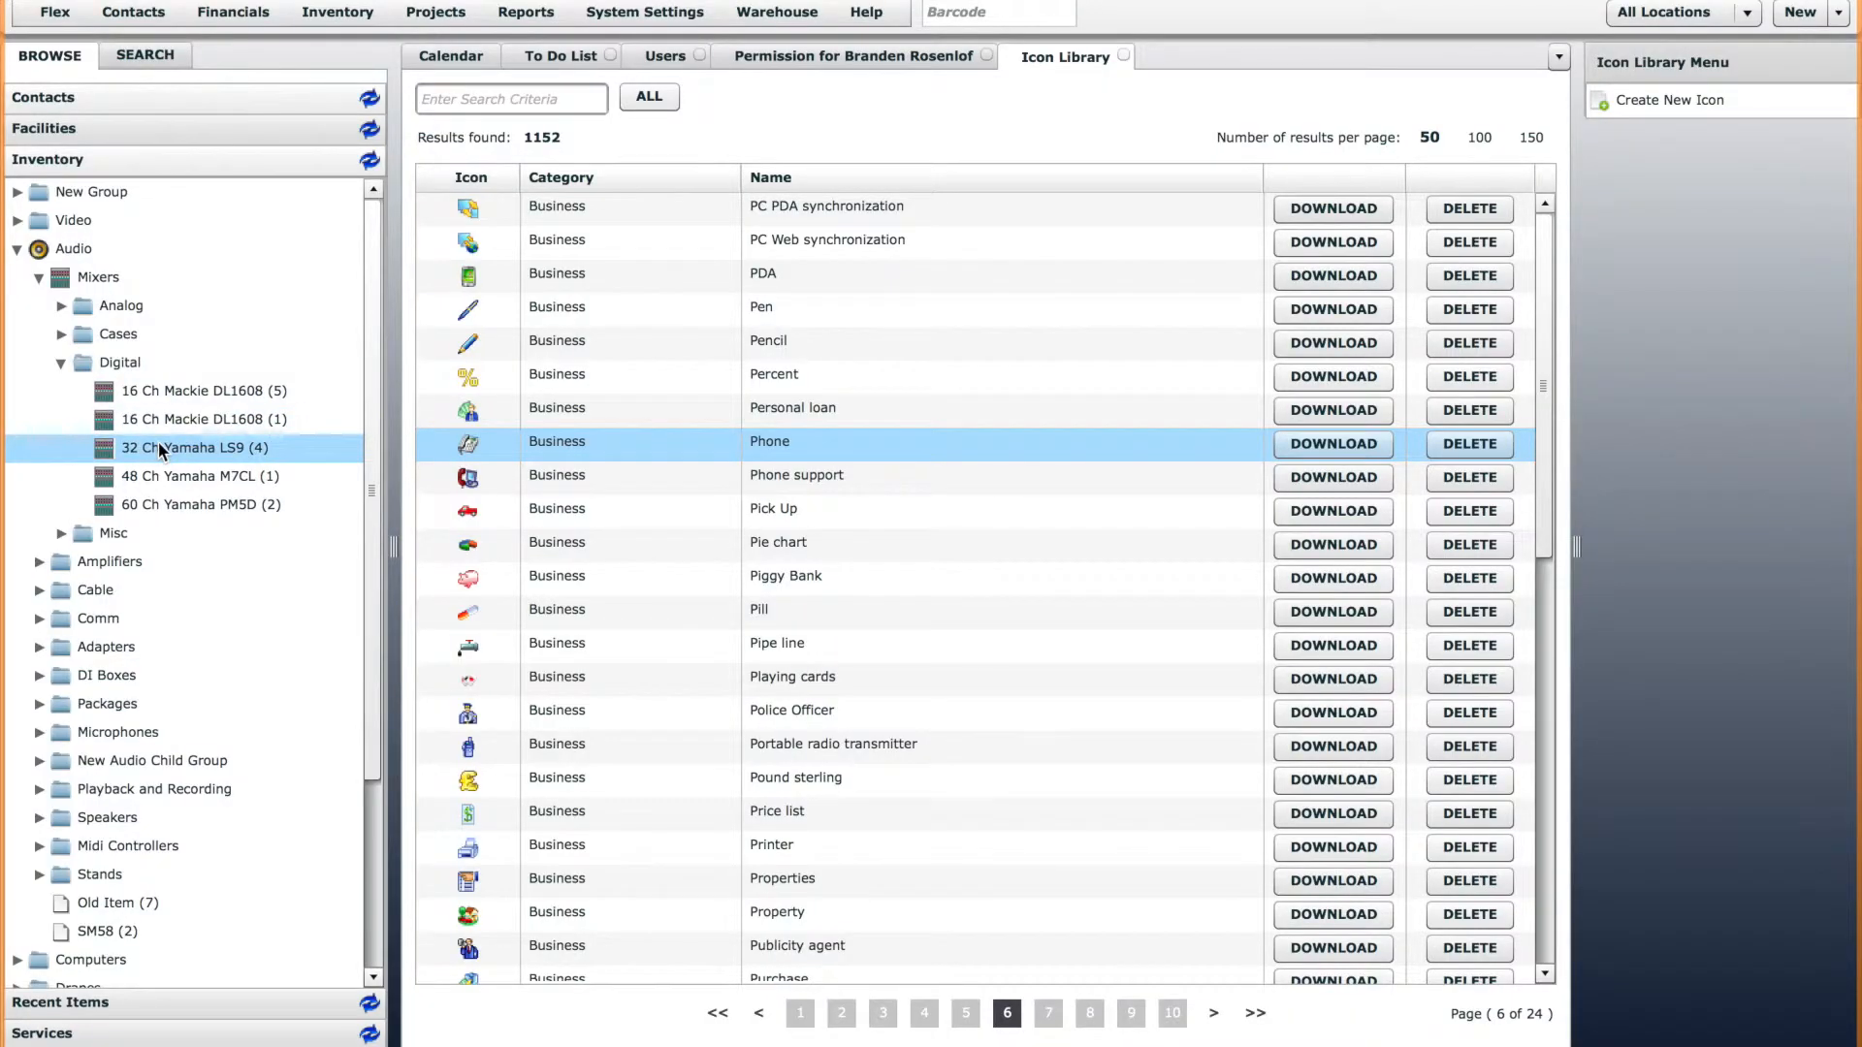
double_click(159, 444)
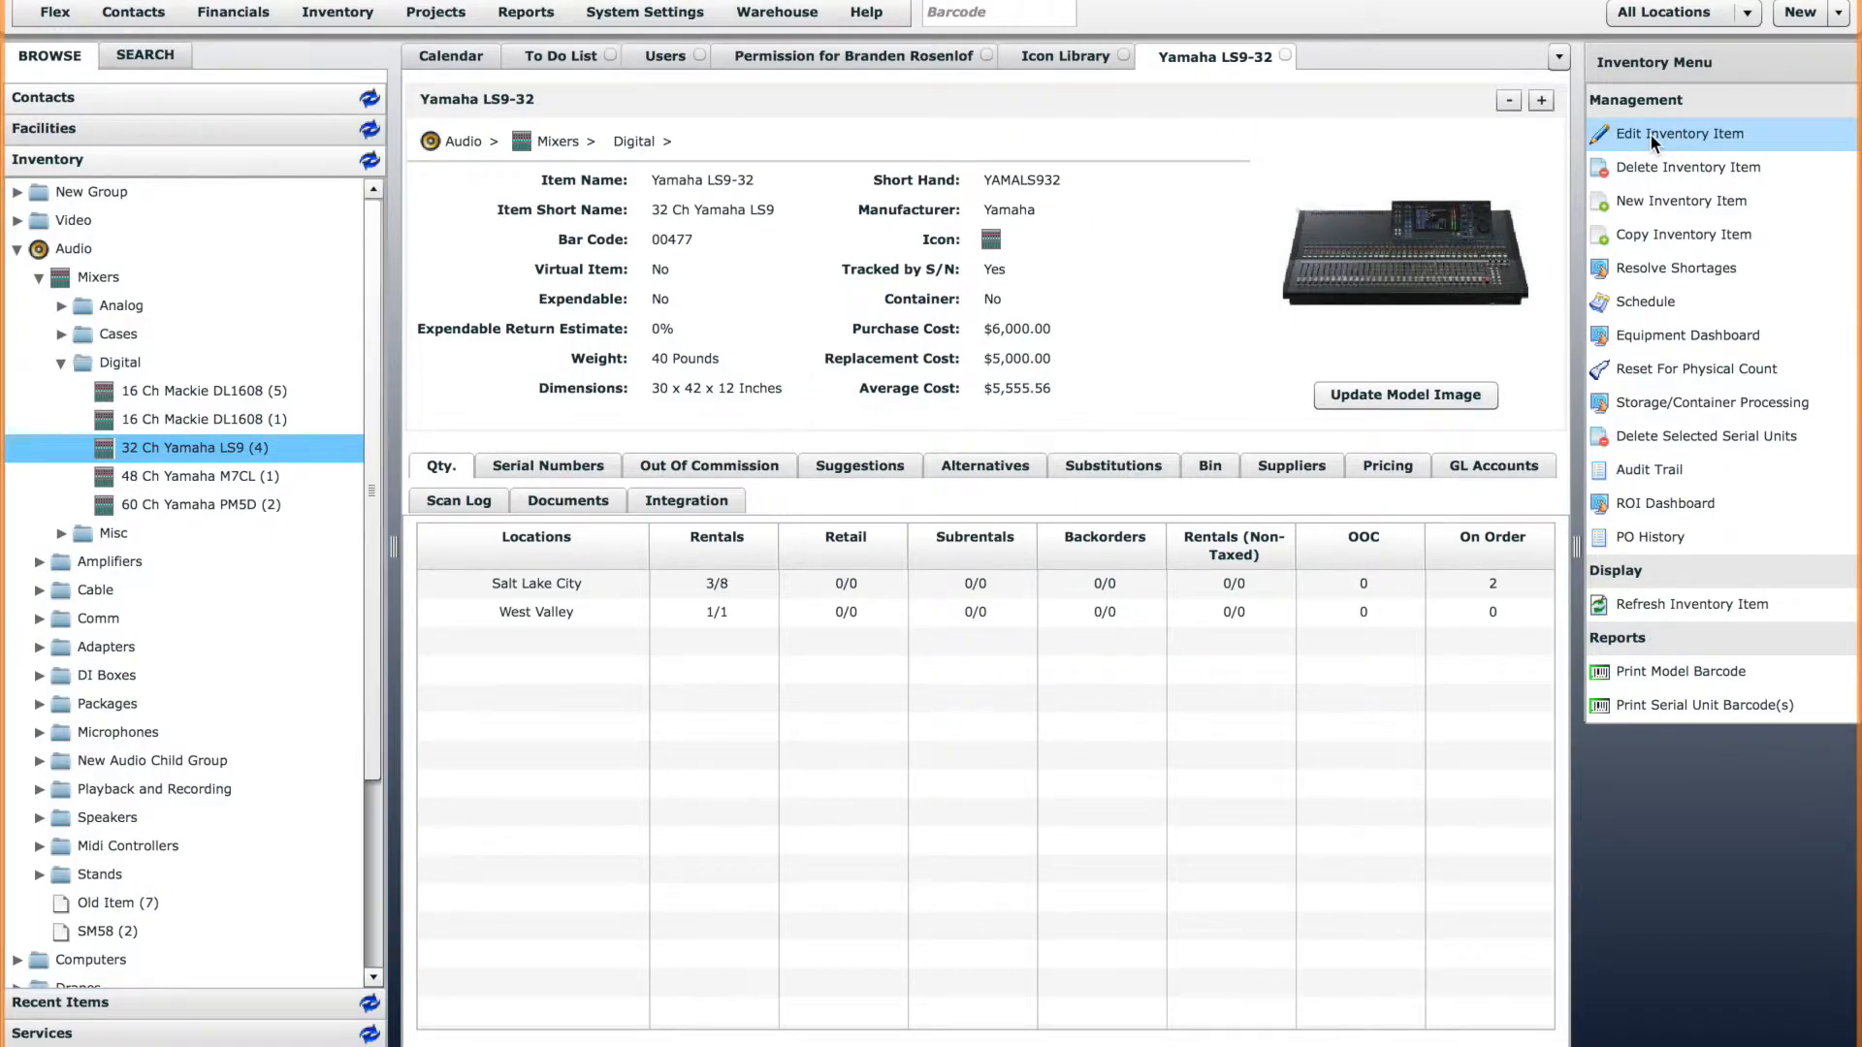
click(1650, 134)
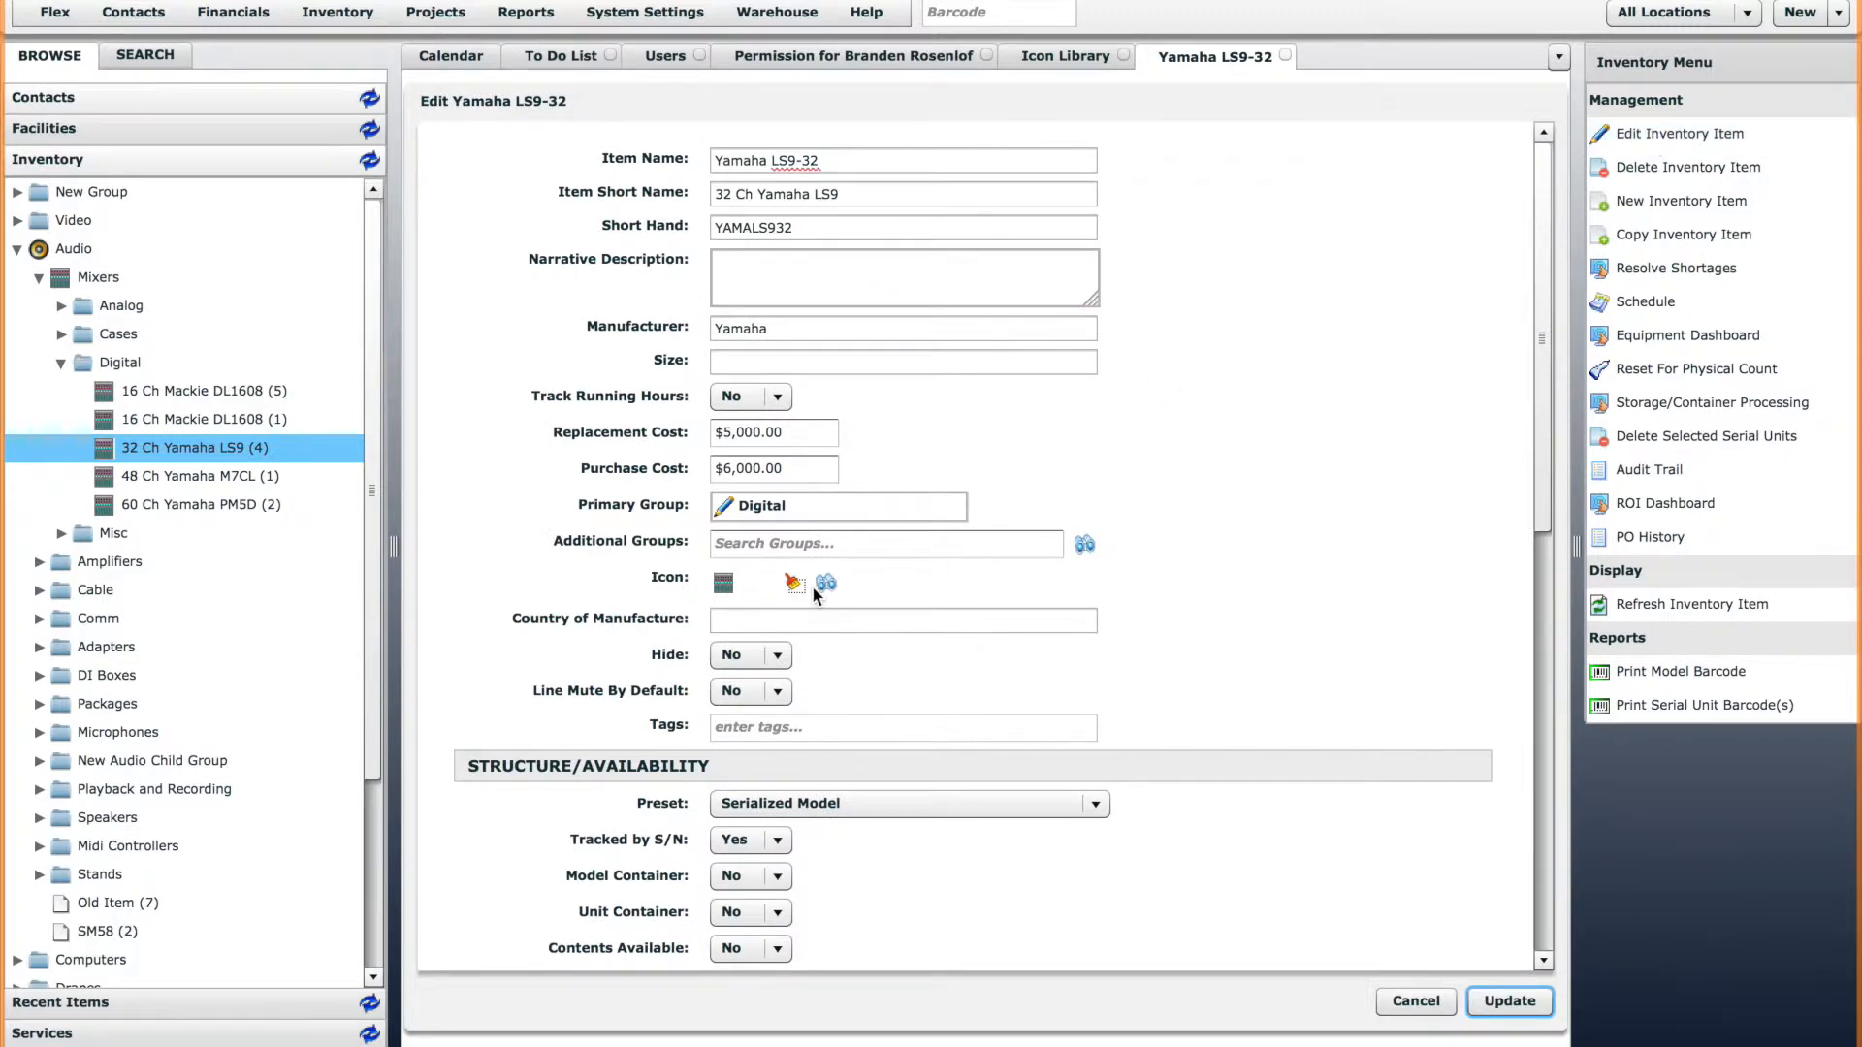
Cancel editing the Yamaha LS9-32 item and examine the element icons in the calendar and the list of new element types.
click(1416, 1000)
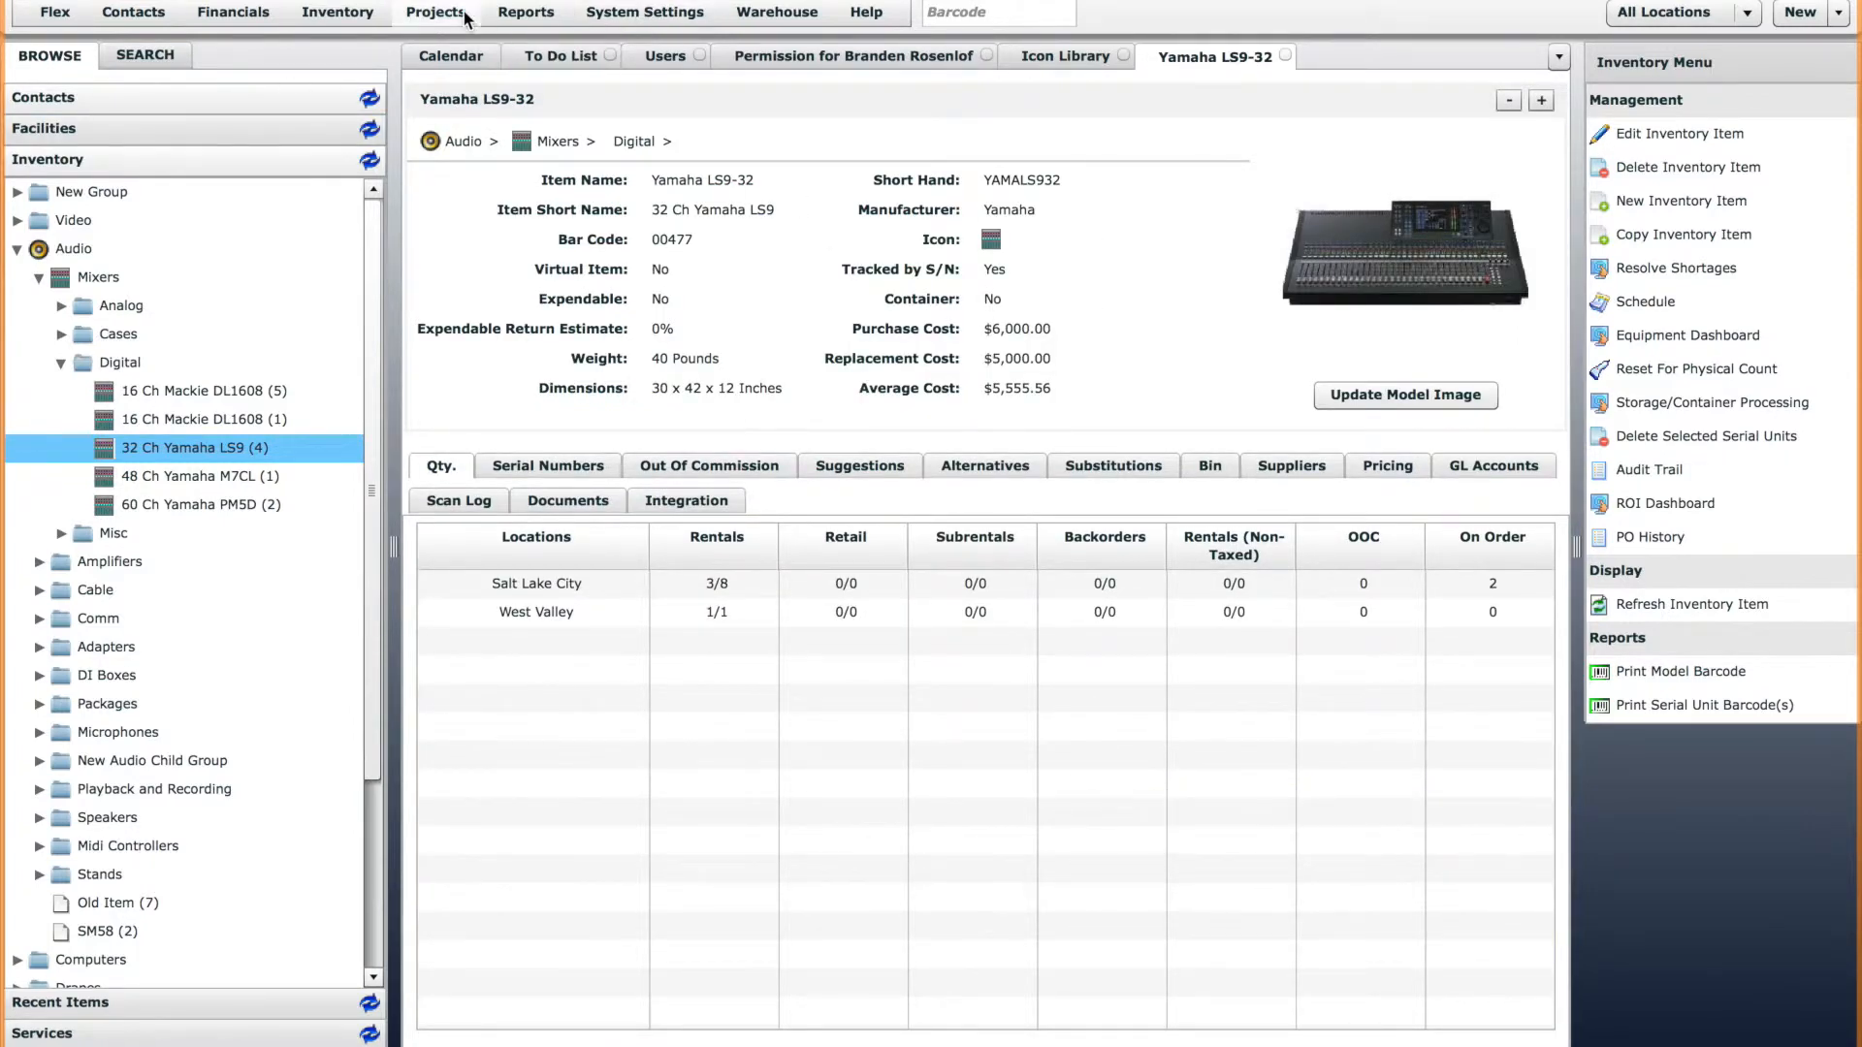
click(459, 56)
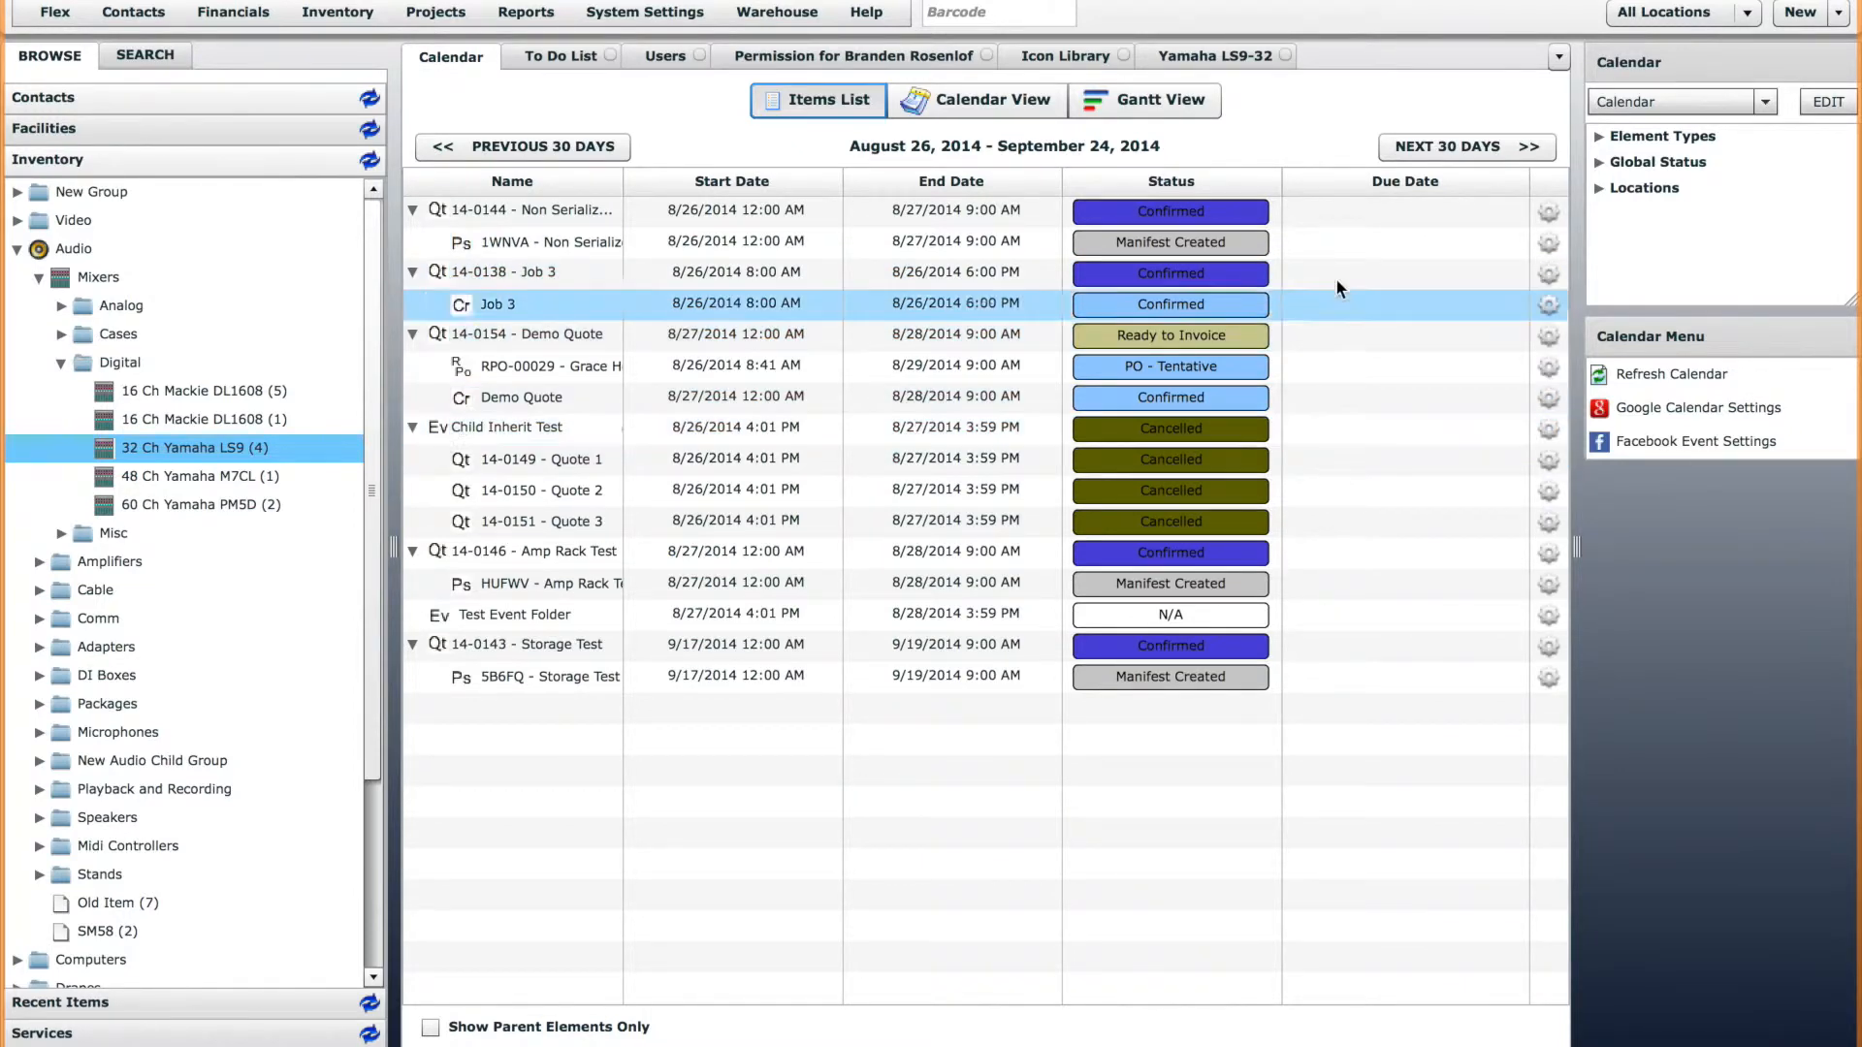
click(1839, 14)
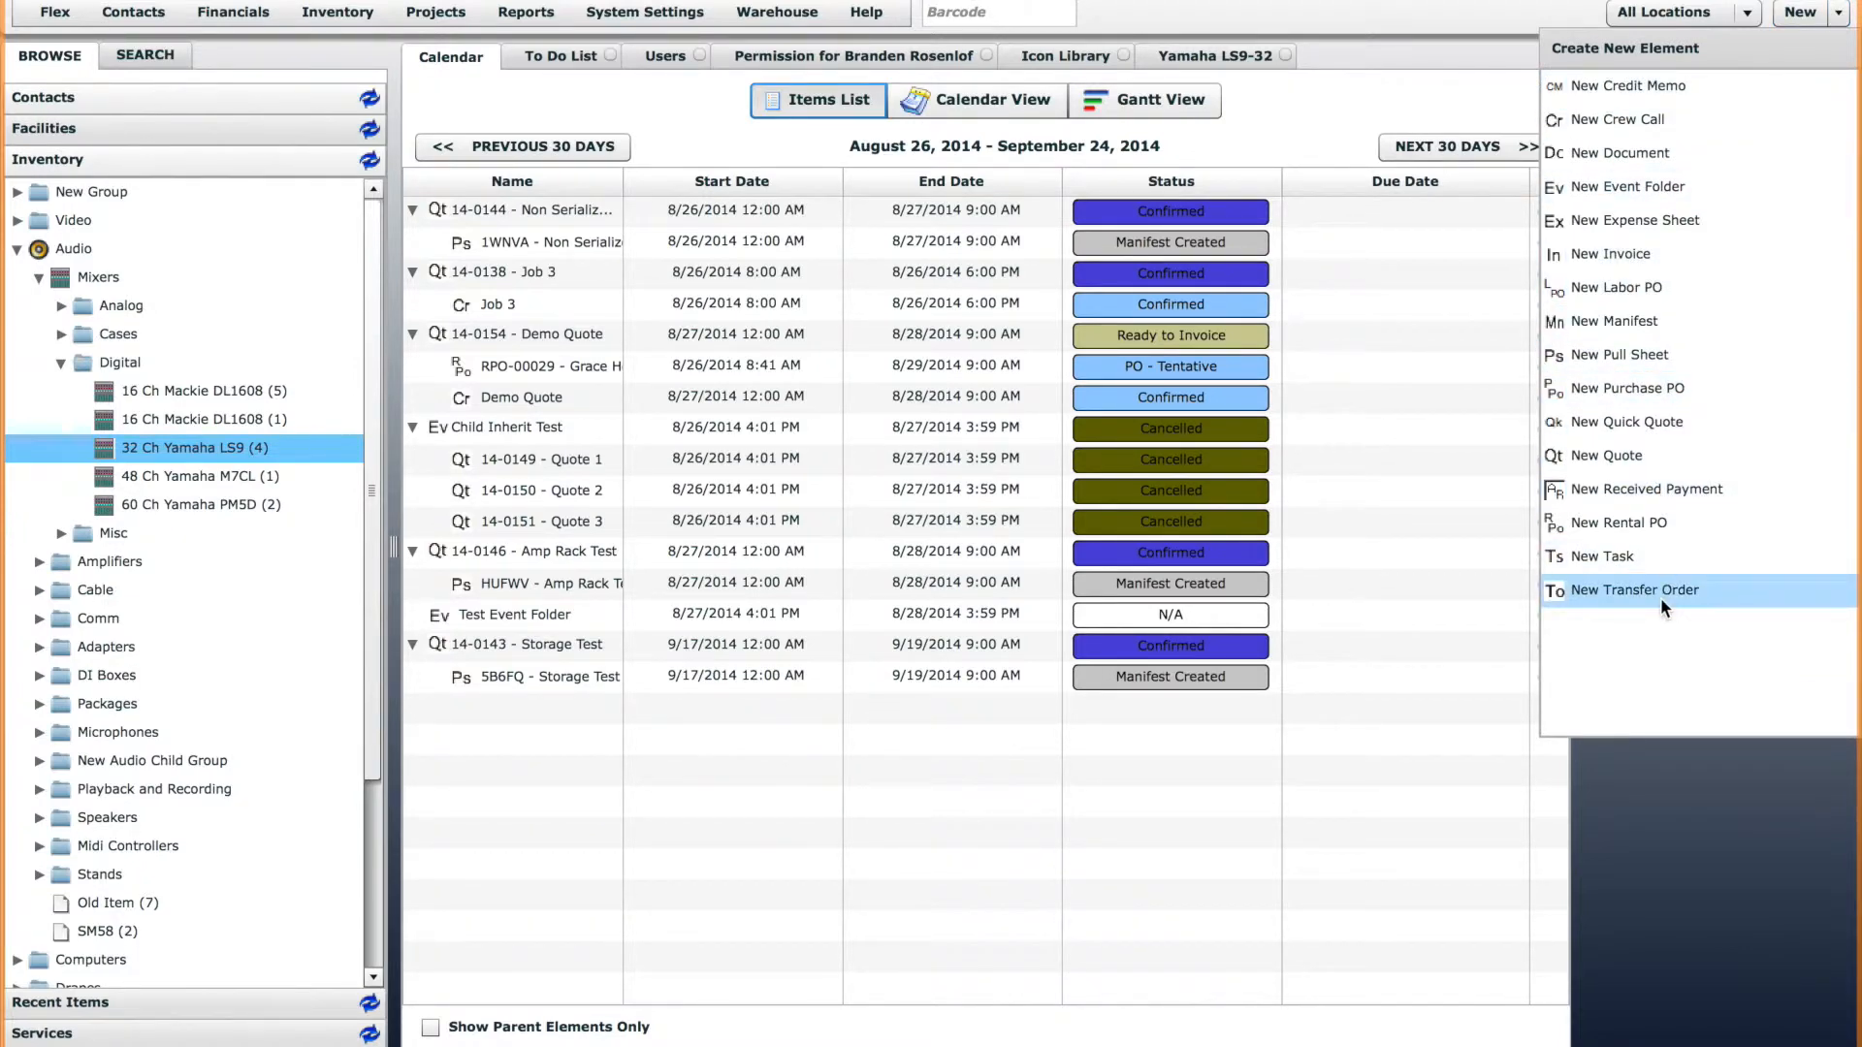
click(1423, 435)
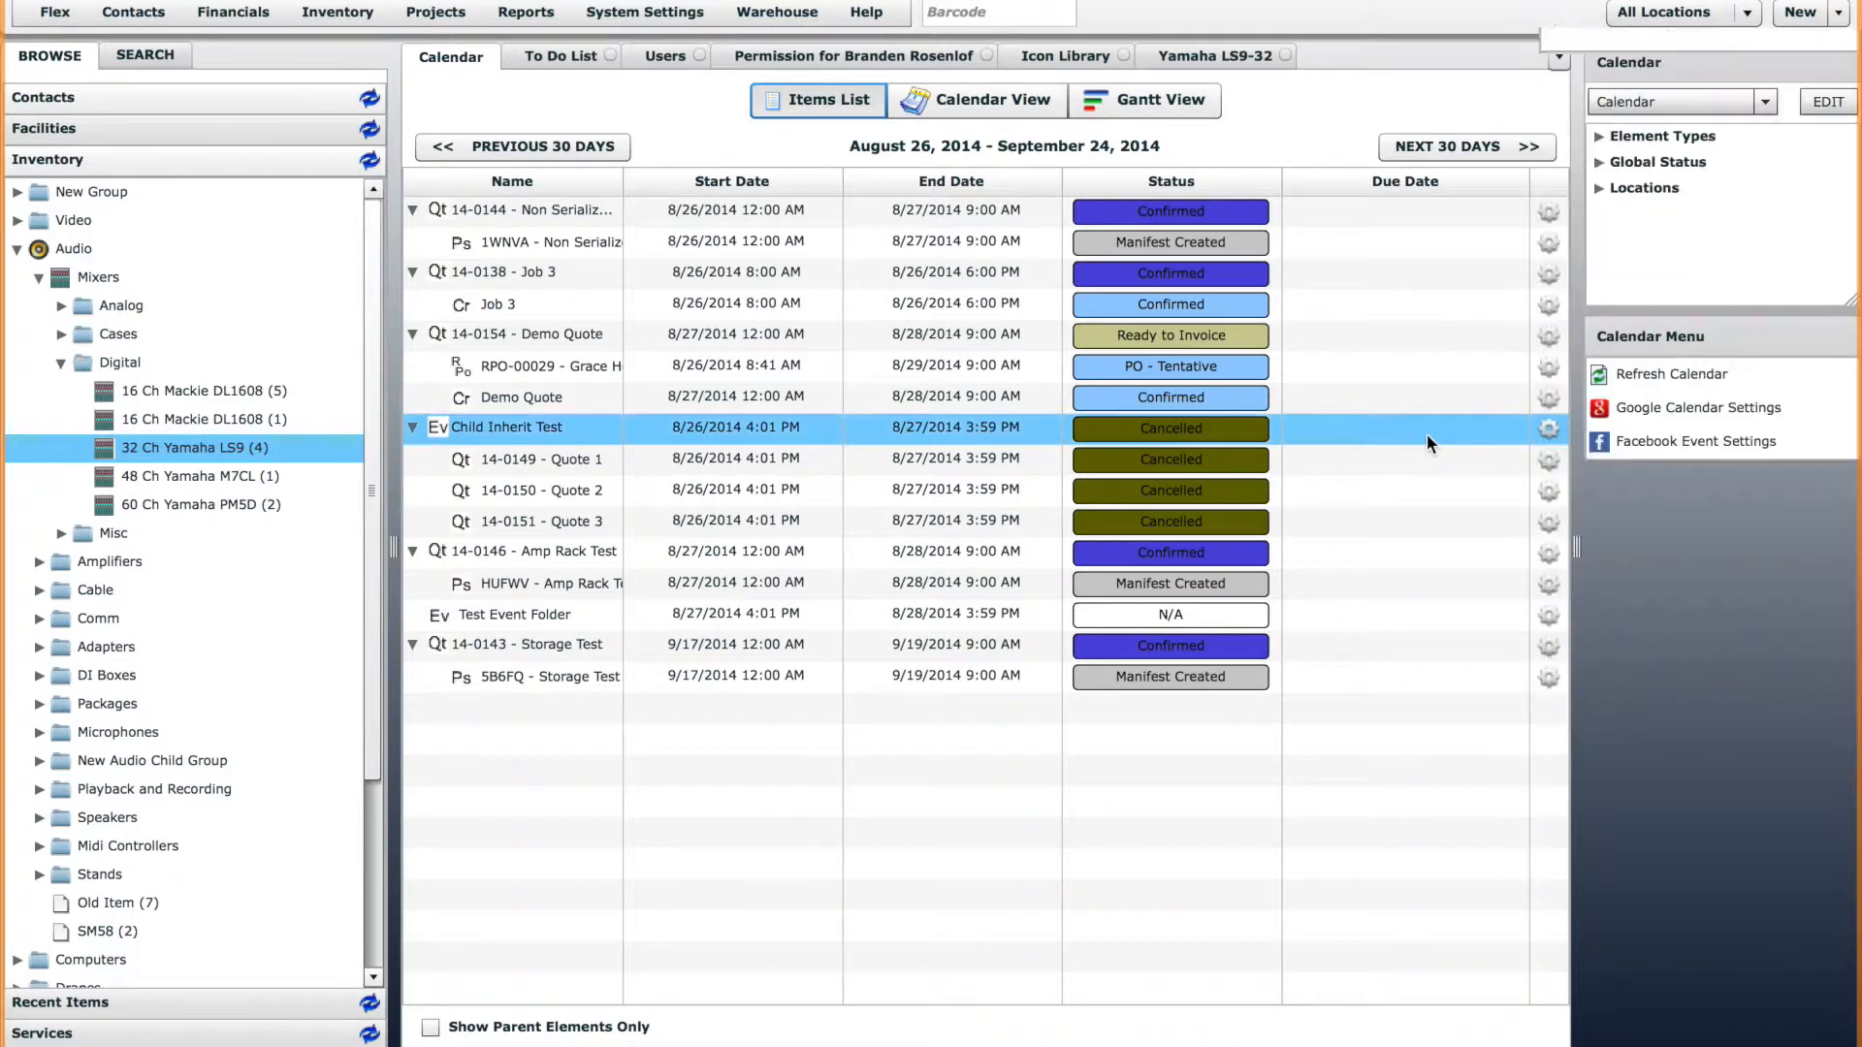
Edit the Quote project element definition, assign it the white-on-red Q icon from the Document icon category, and update it.
click(439, 13)
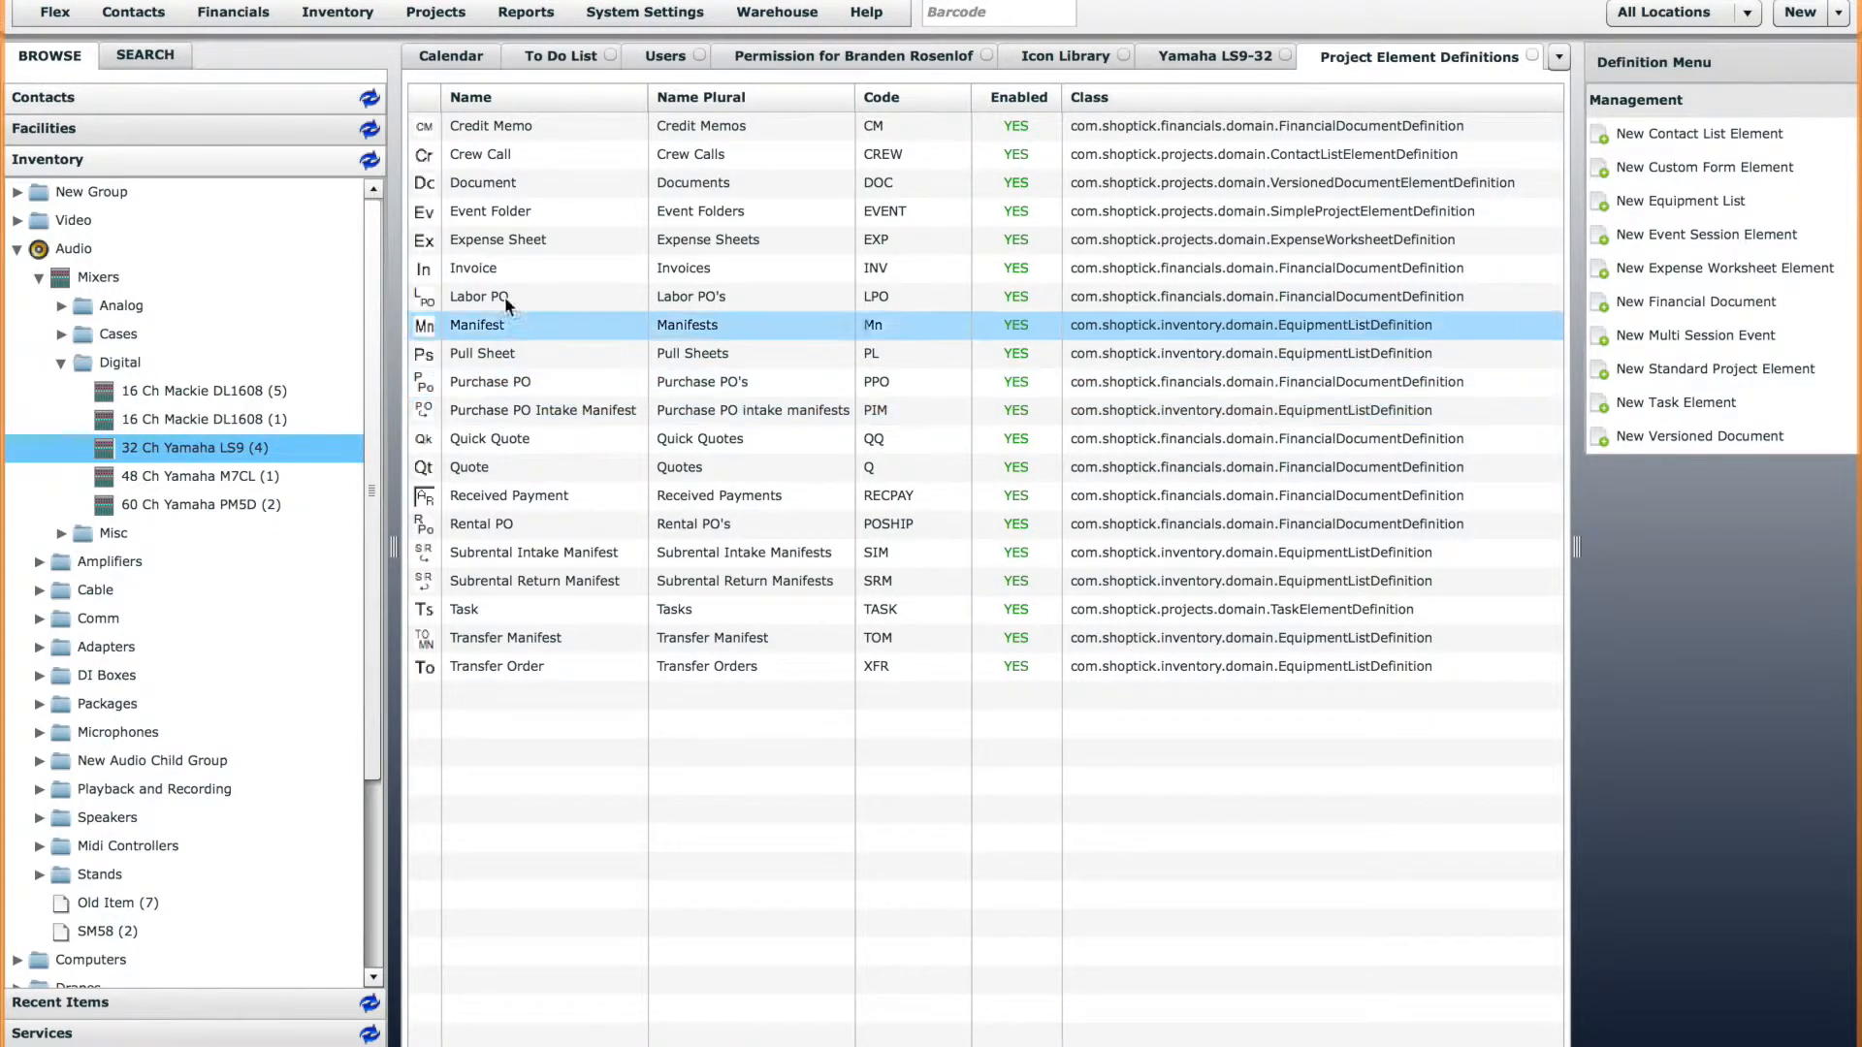
click(485, 471)
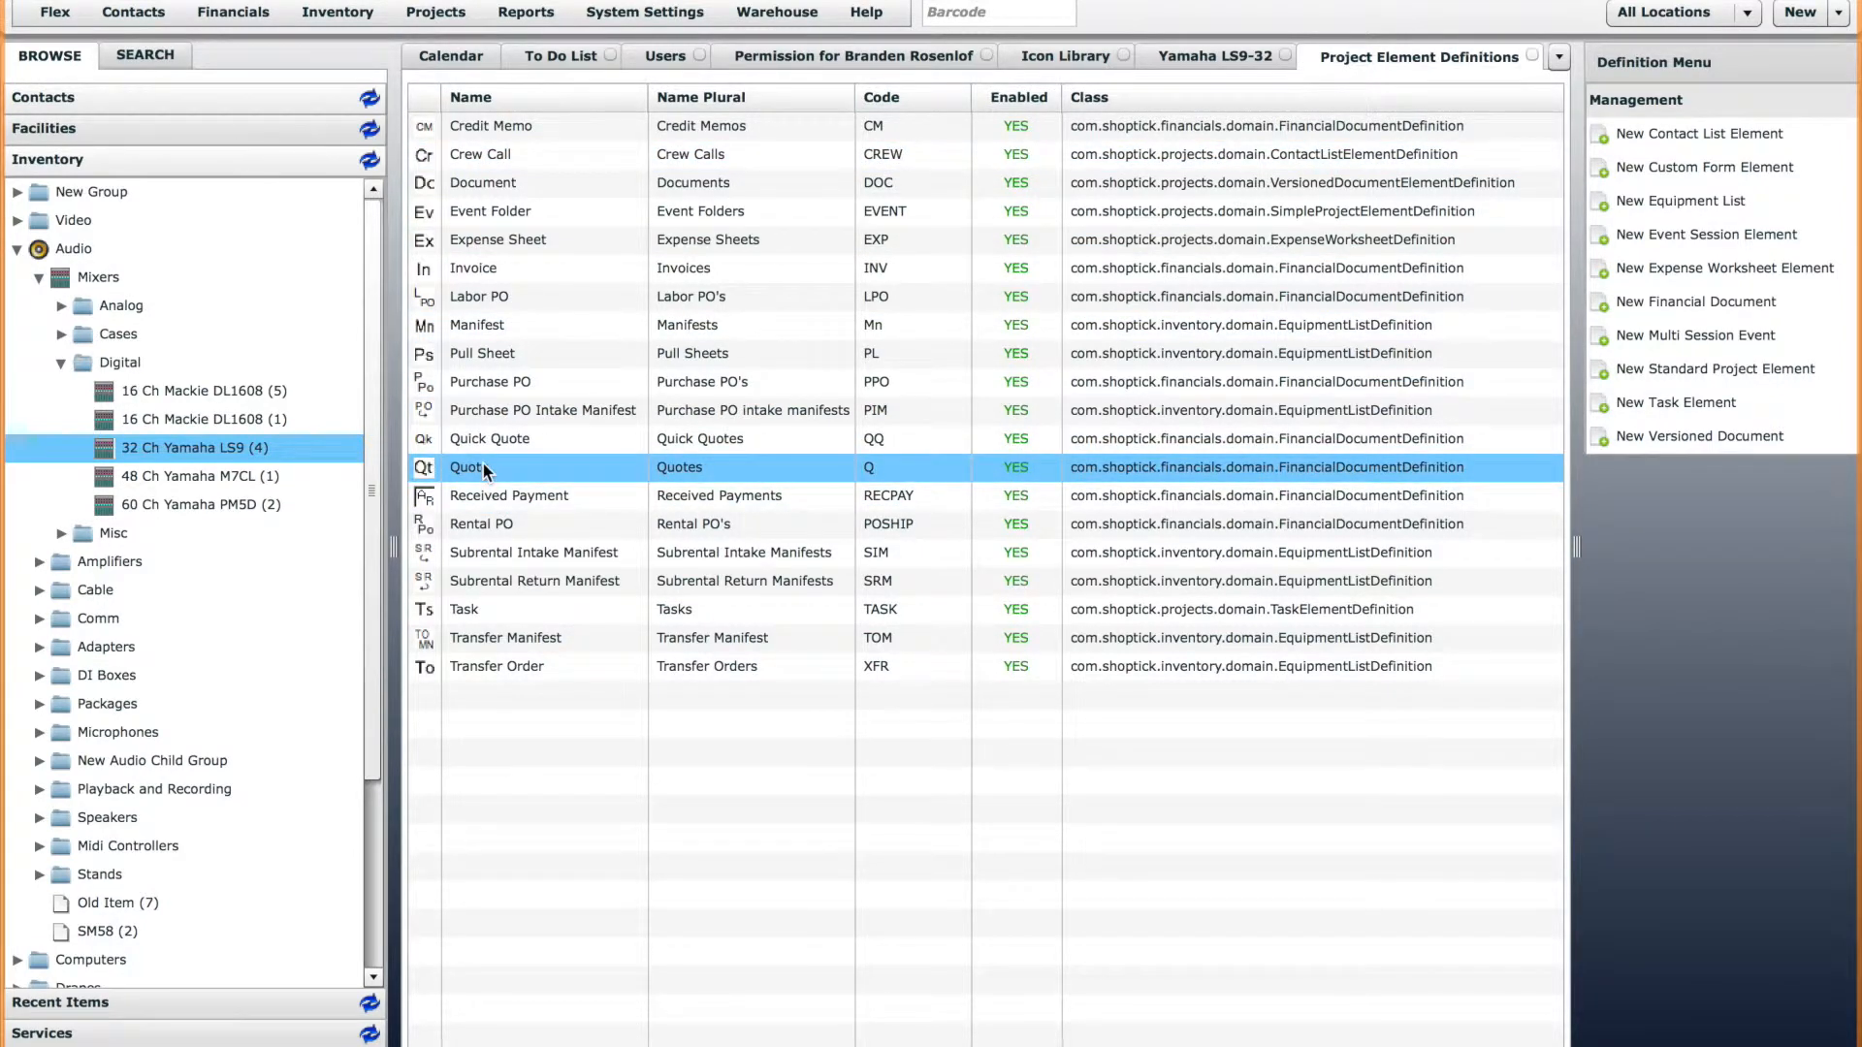
double_click(485, 471)
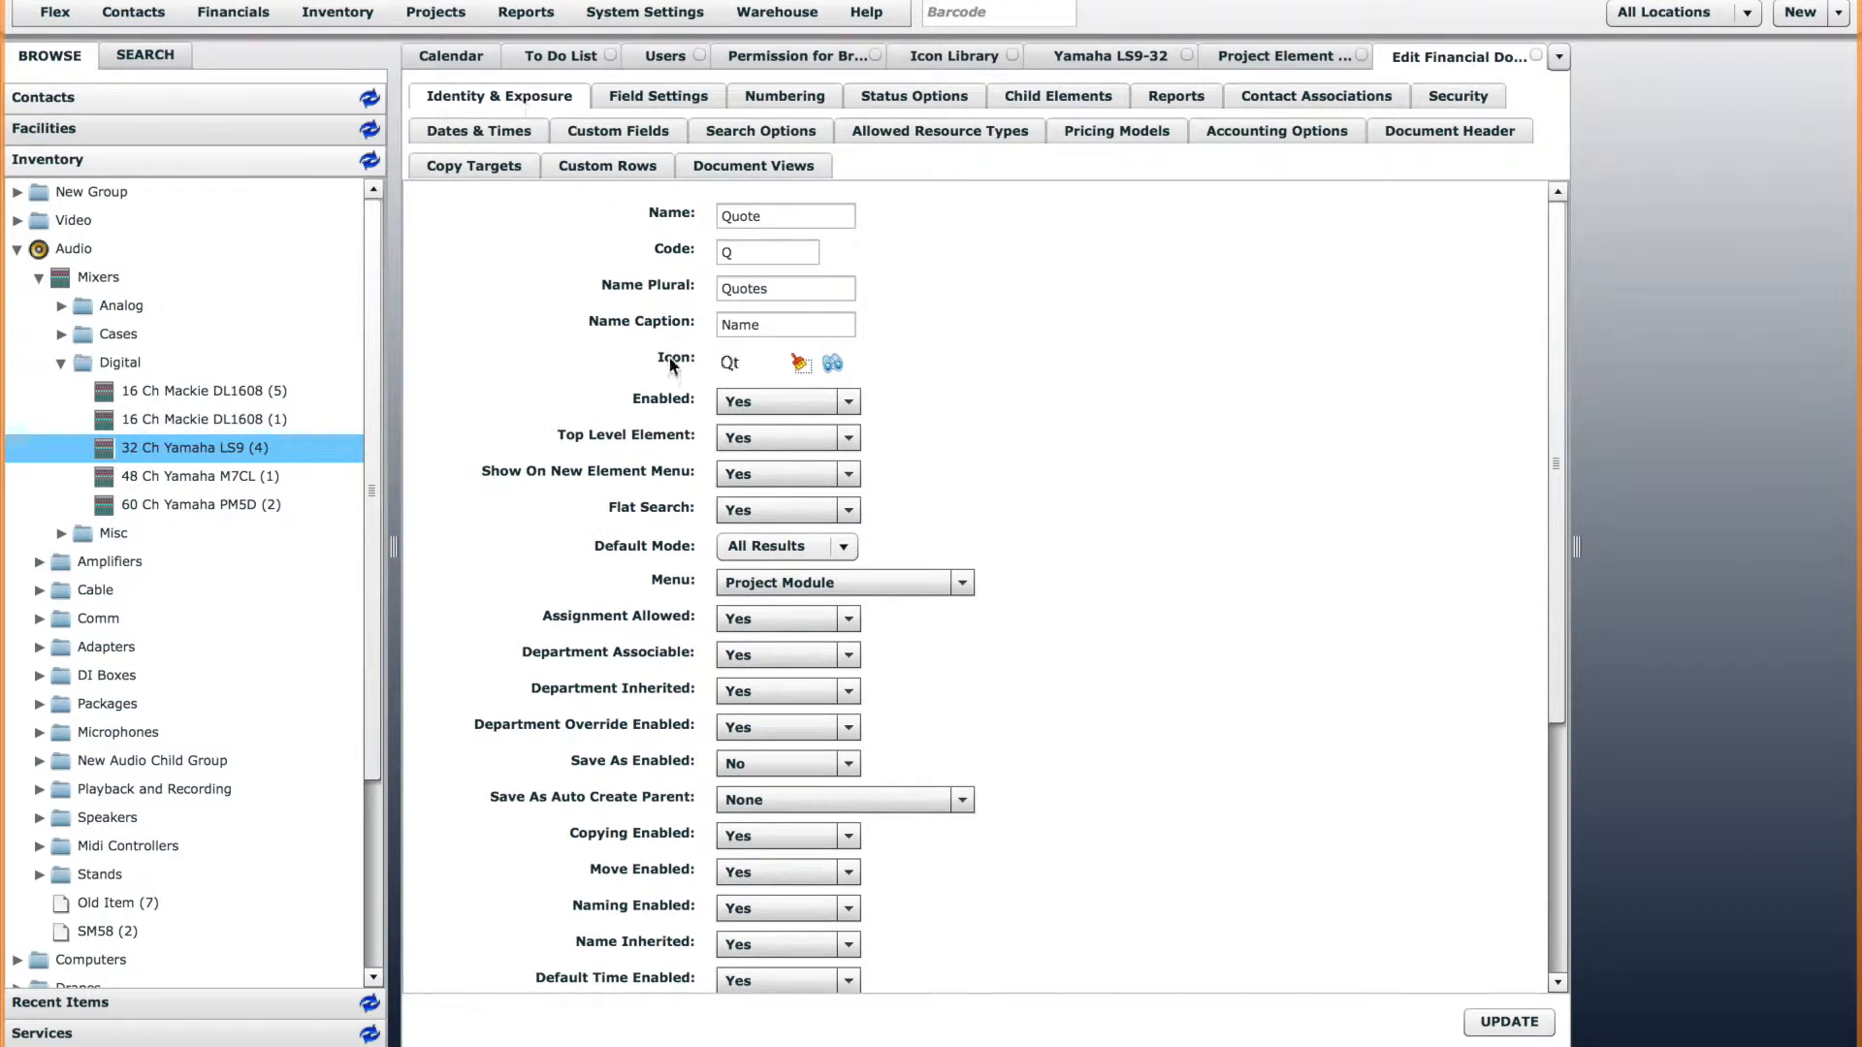
click(834, 365)
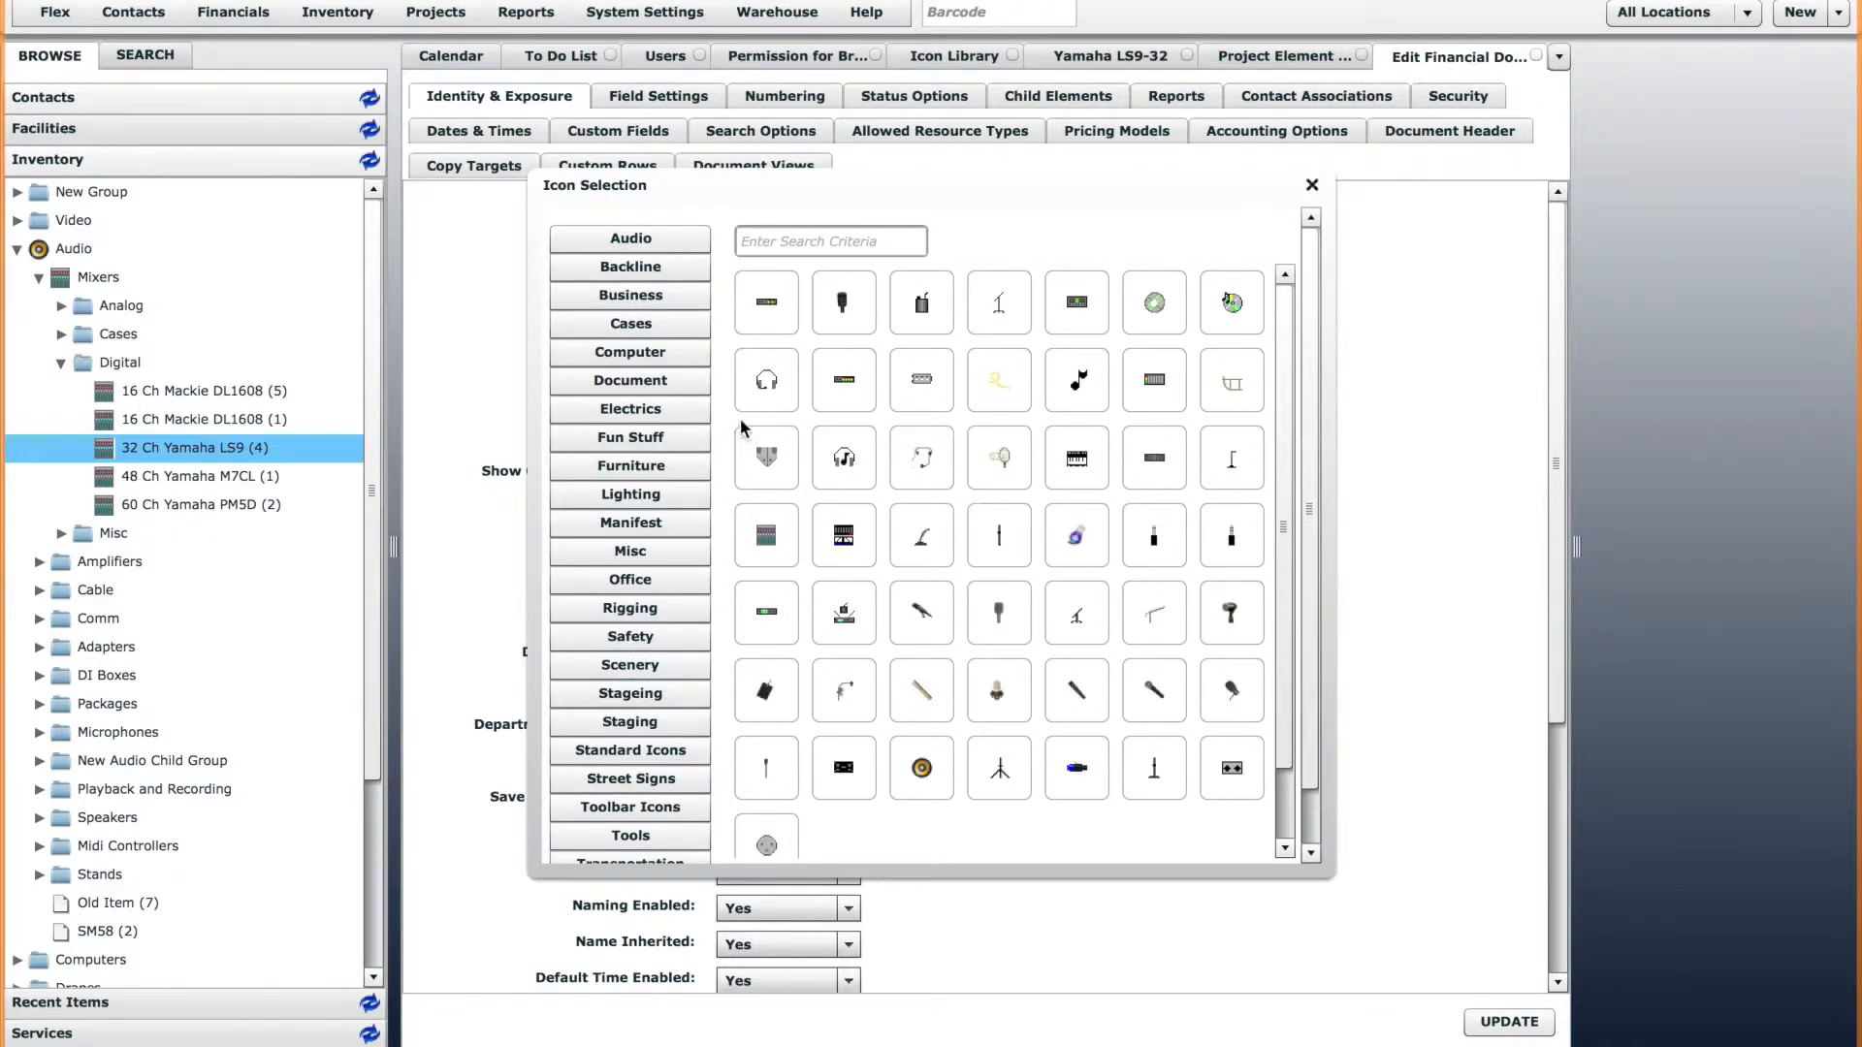
click(654, 388)
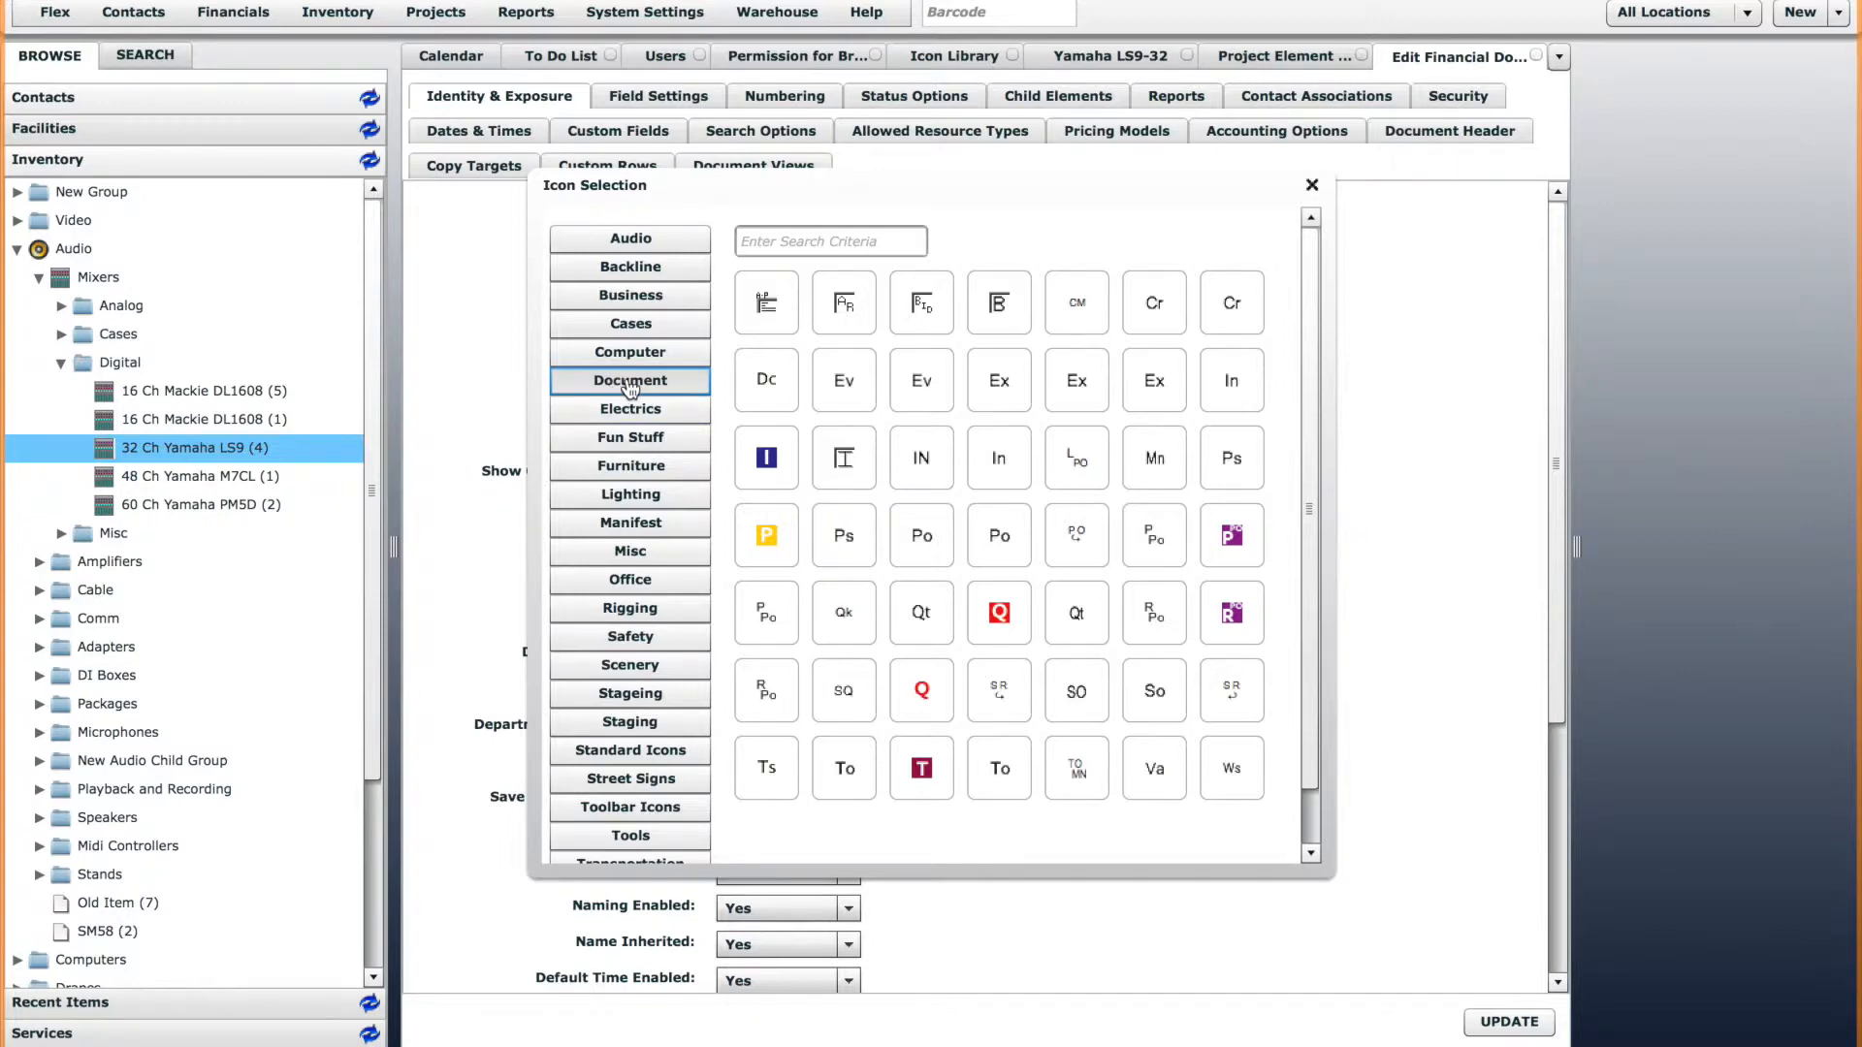
click(1002, 623)
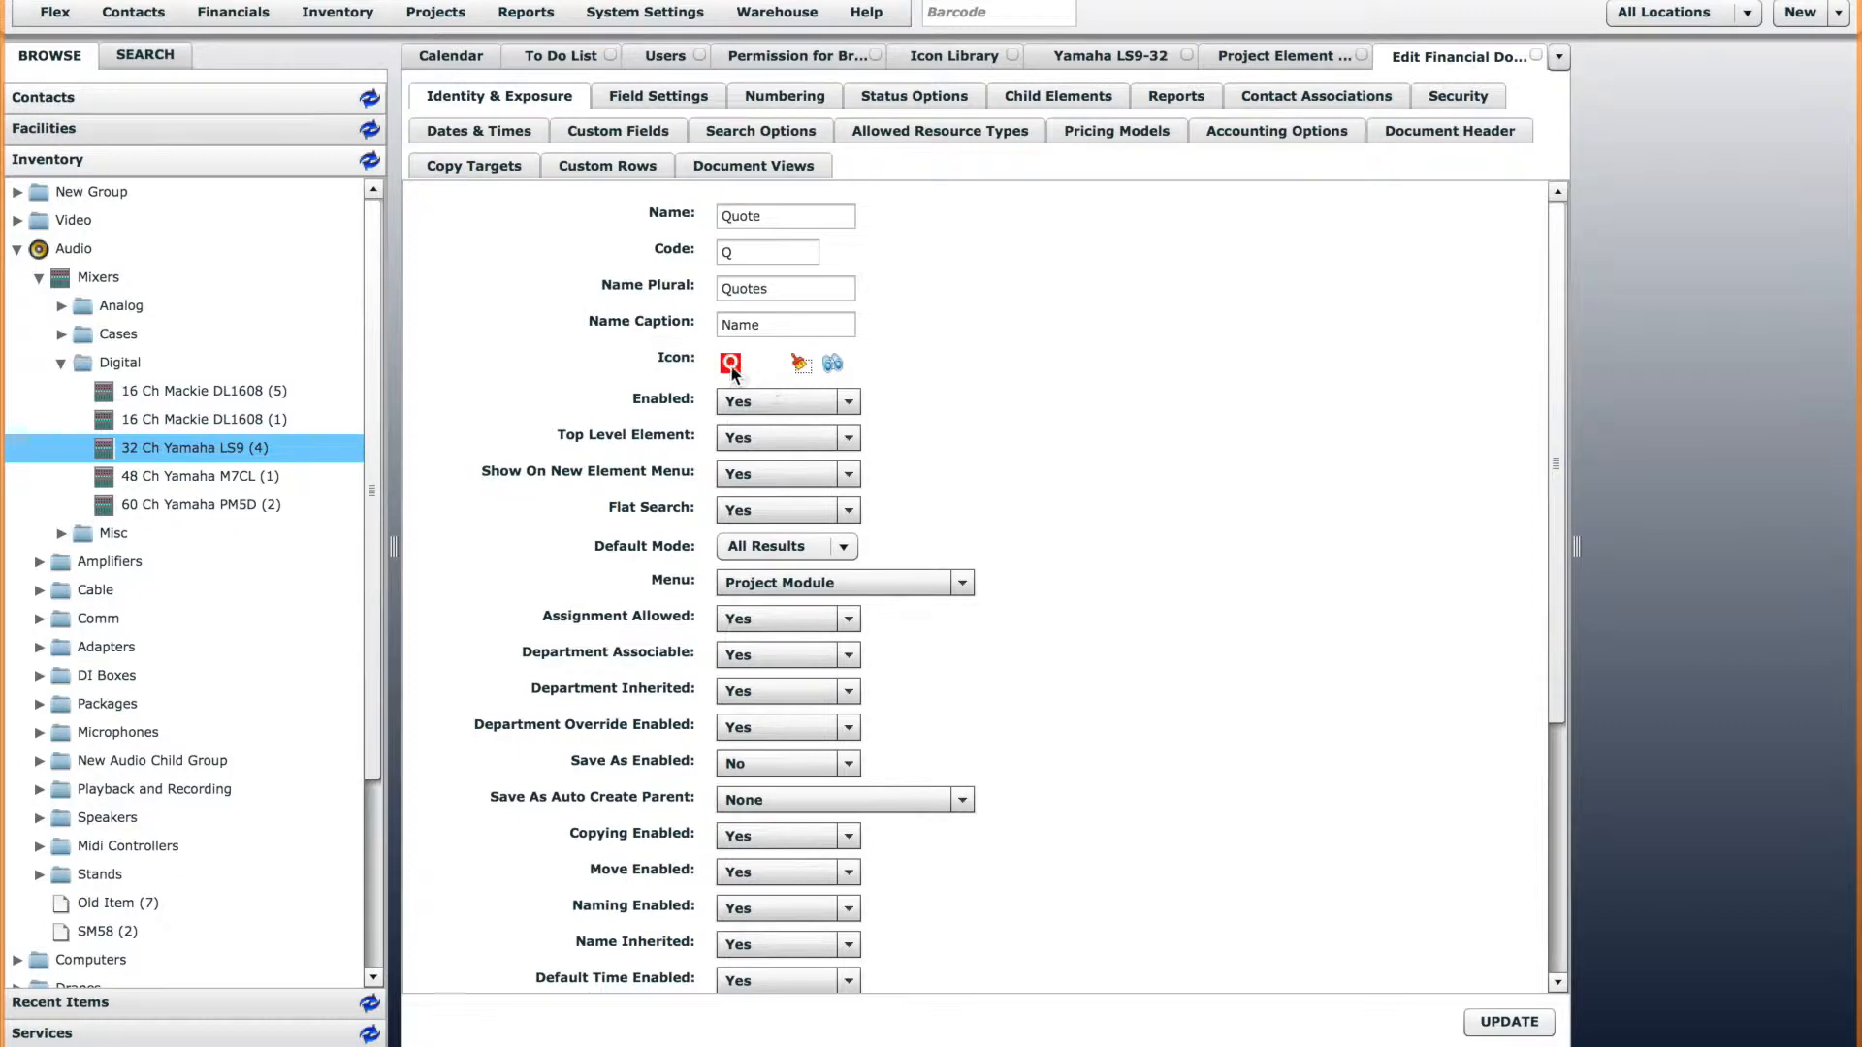
click(1508, 1021)
Return to the calendar and refresh it to check the icons of the Quote elements.
click(448, 58)
right_click(449, 61)
click(532, 118)
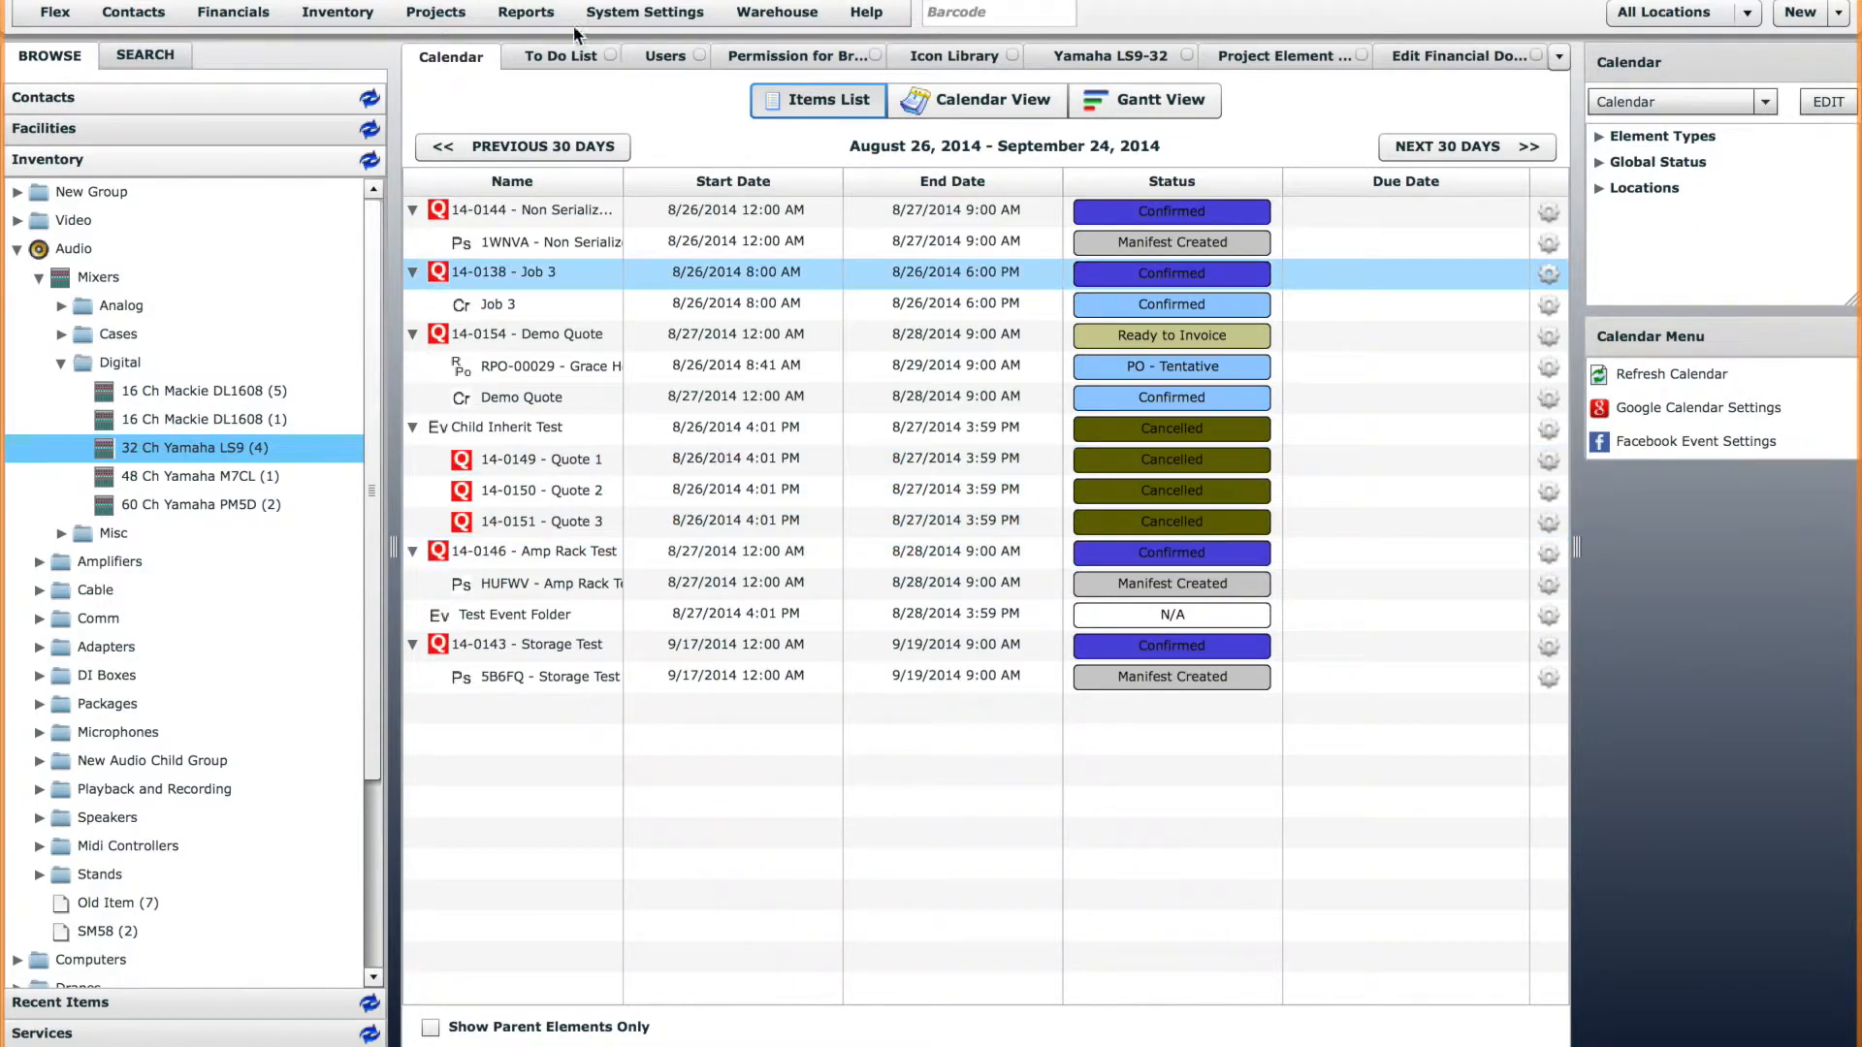
Open the icon library and start creating a new icon.
click(625, 14)
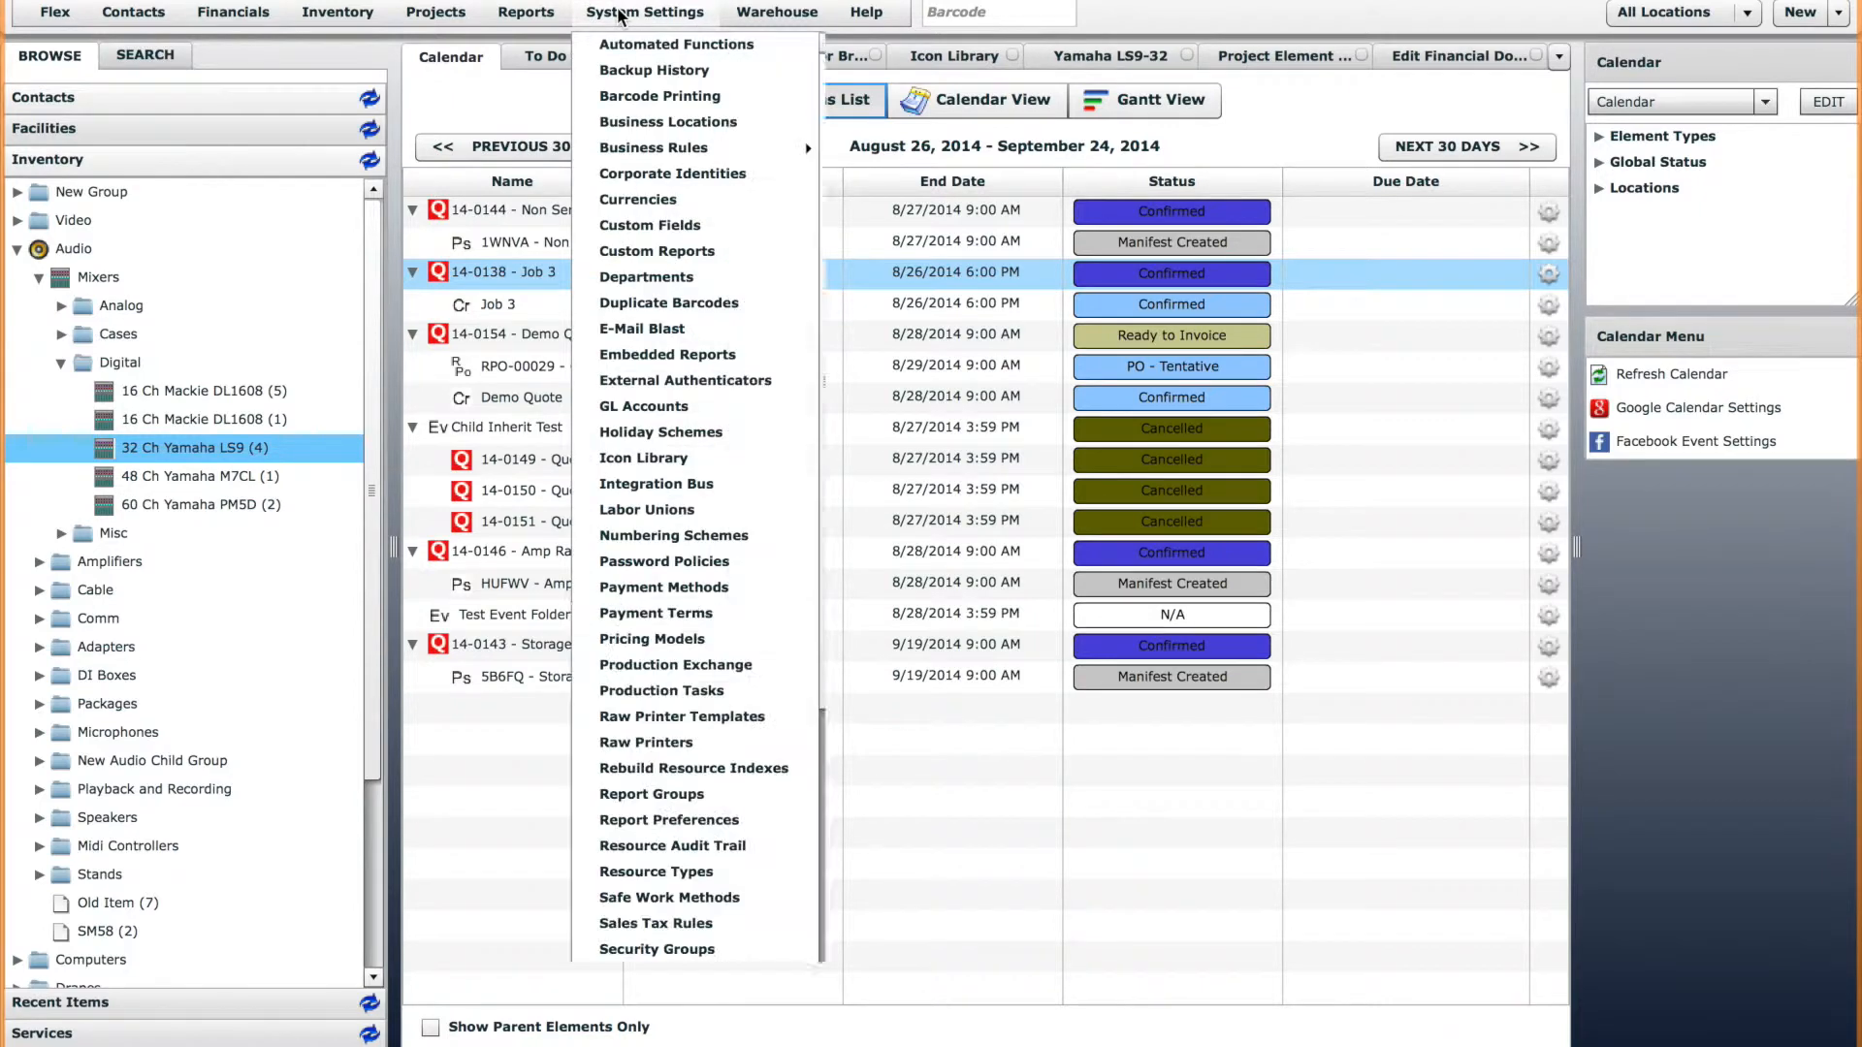
click(674, 463)
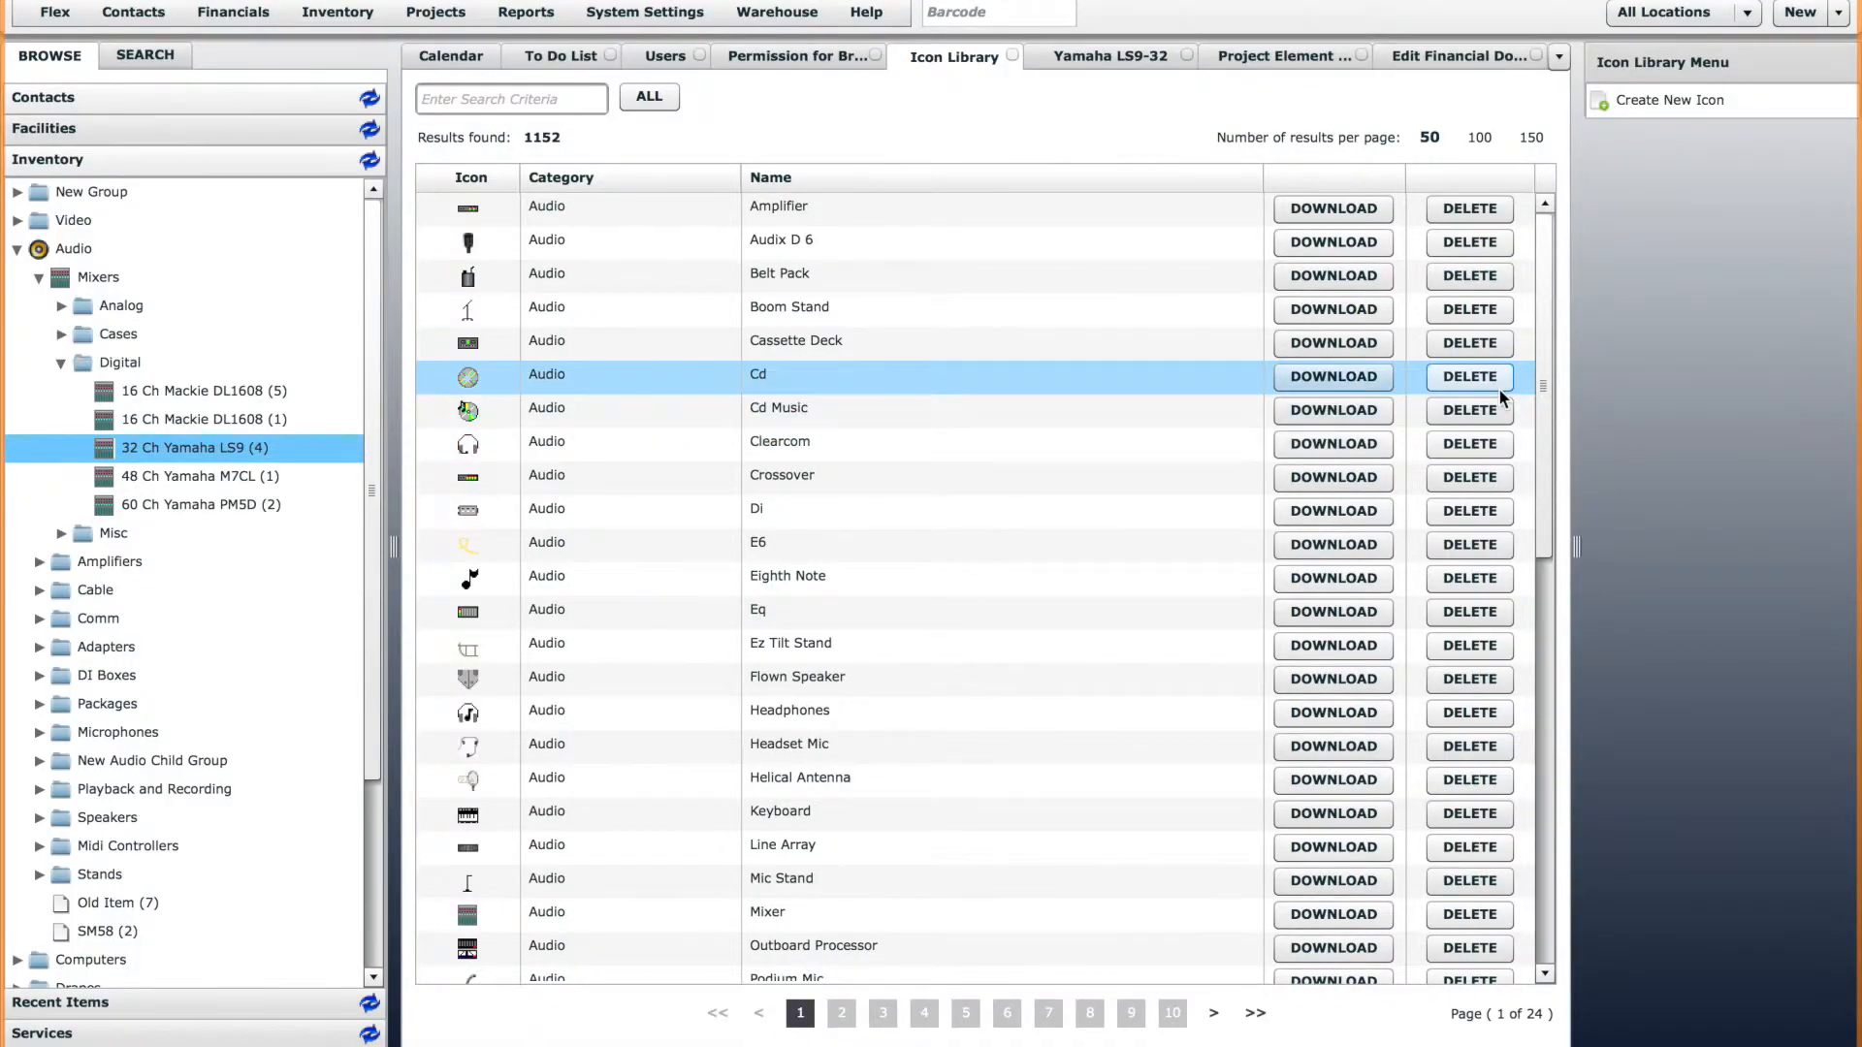
click(1689, 103)
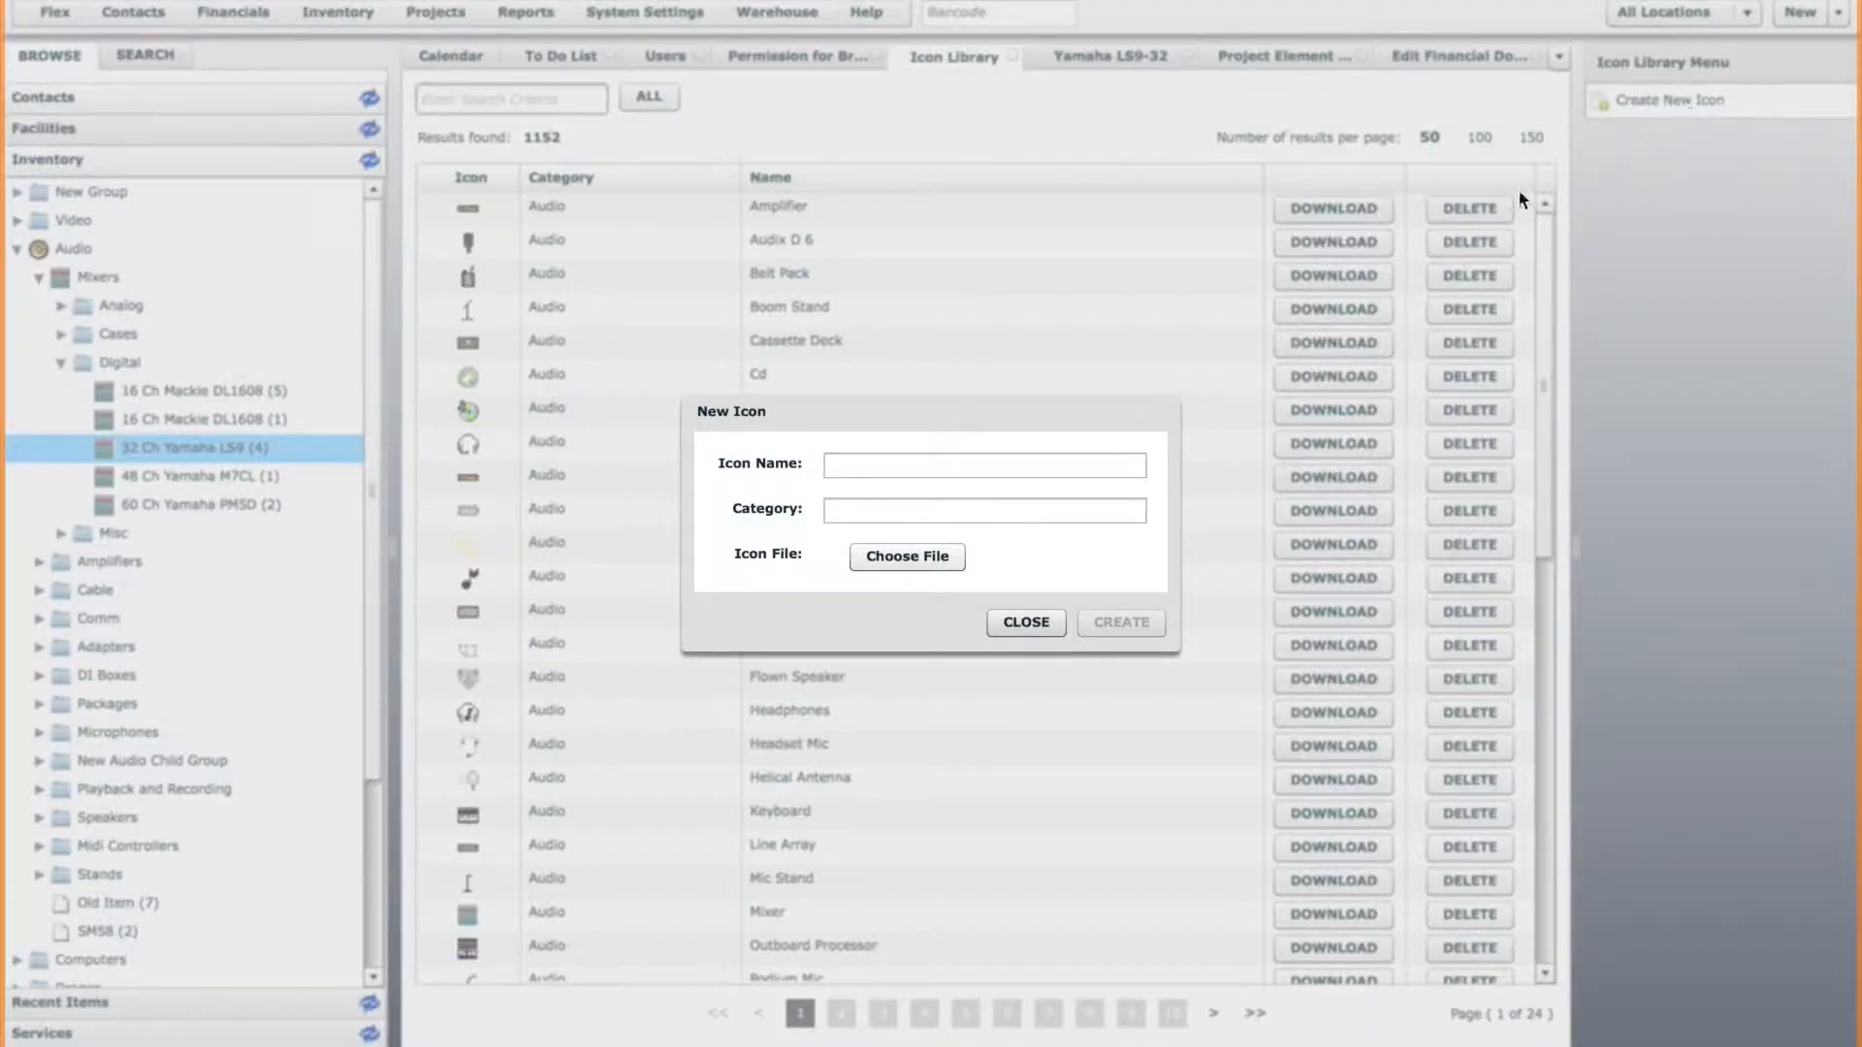
click(1059, 465)
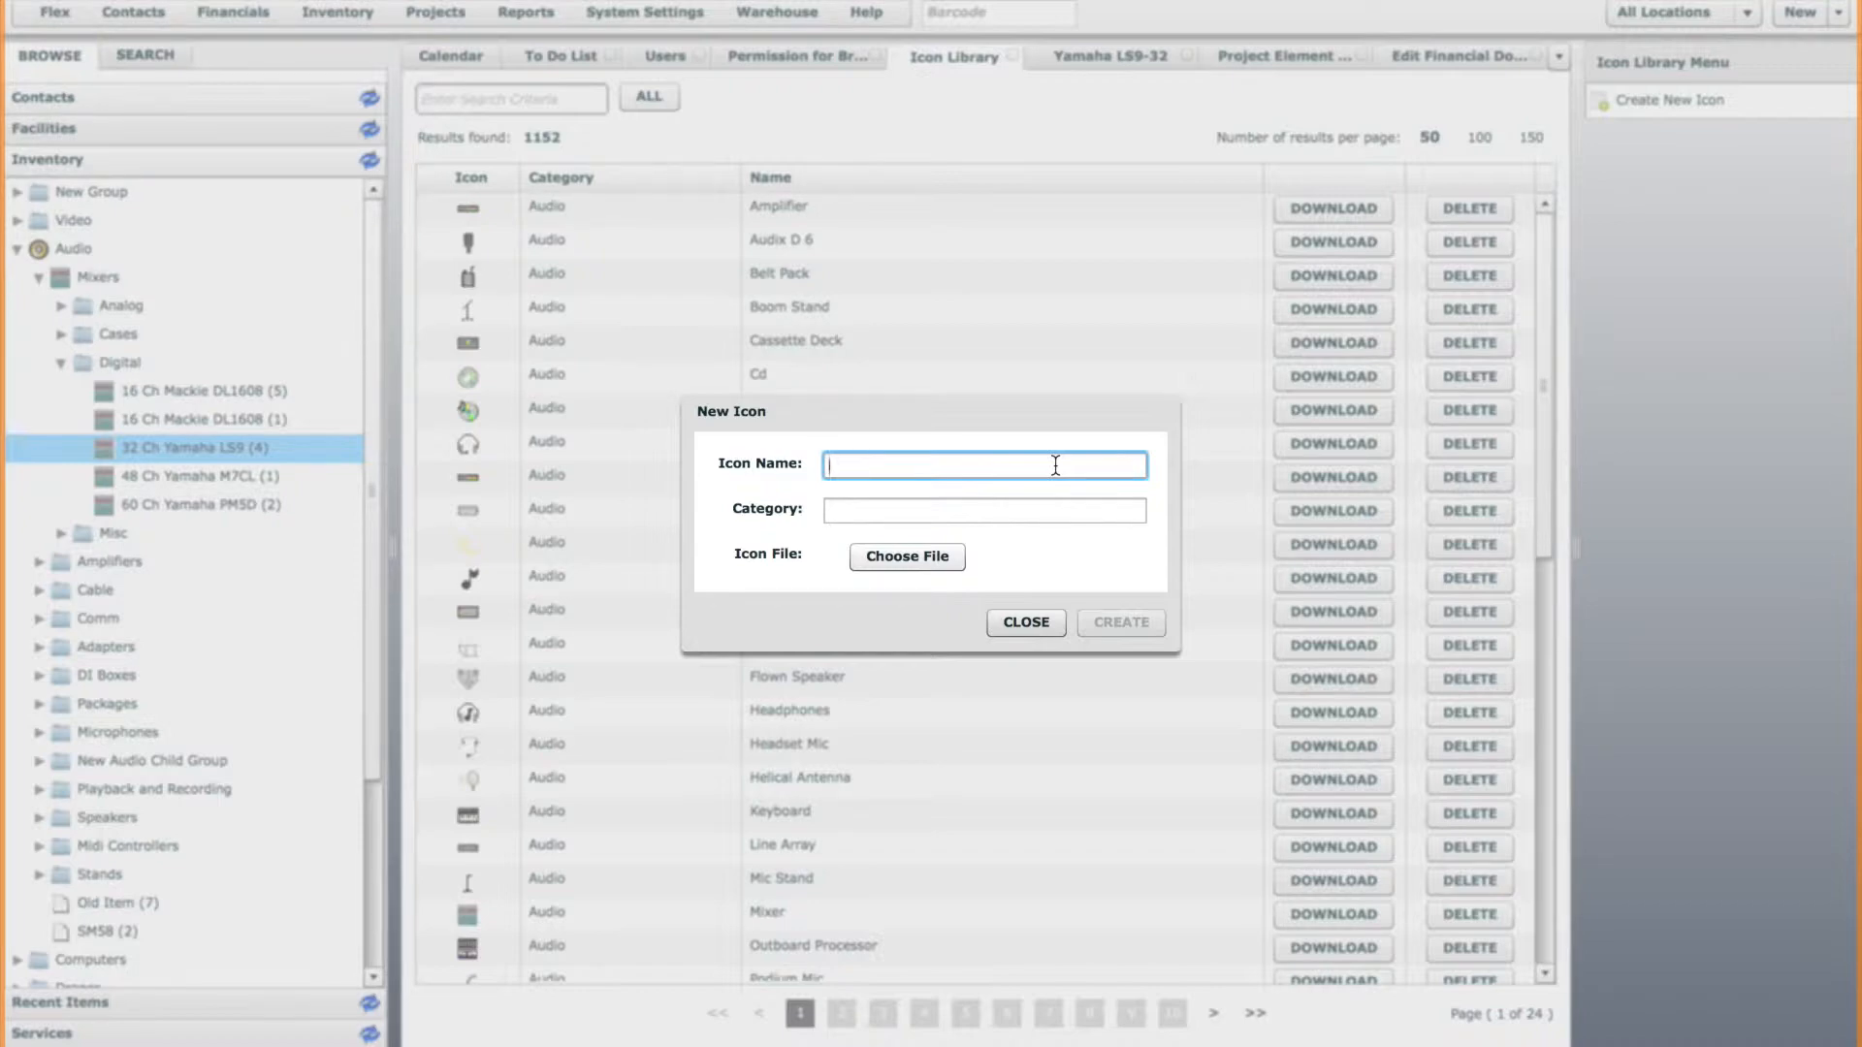
Switch to Photoshop and resize the fader image Screen Shot 2014-08-26 at 9.25.49 AM.png to 16 x 16 pixels.
key(super+Tab)
key(super+Tab)
key(super+Tab)
key(super+Tab)
key(super+Tab)
key(super+Tab)
key(super+Tab)
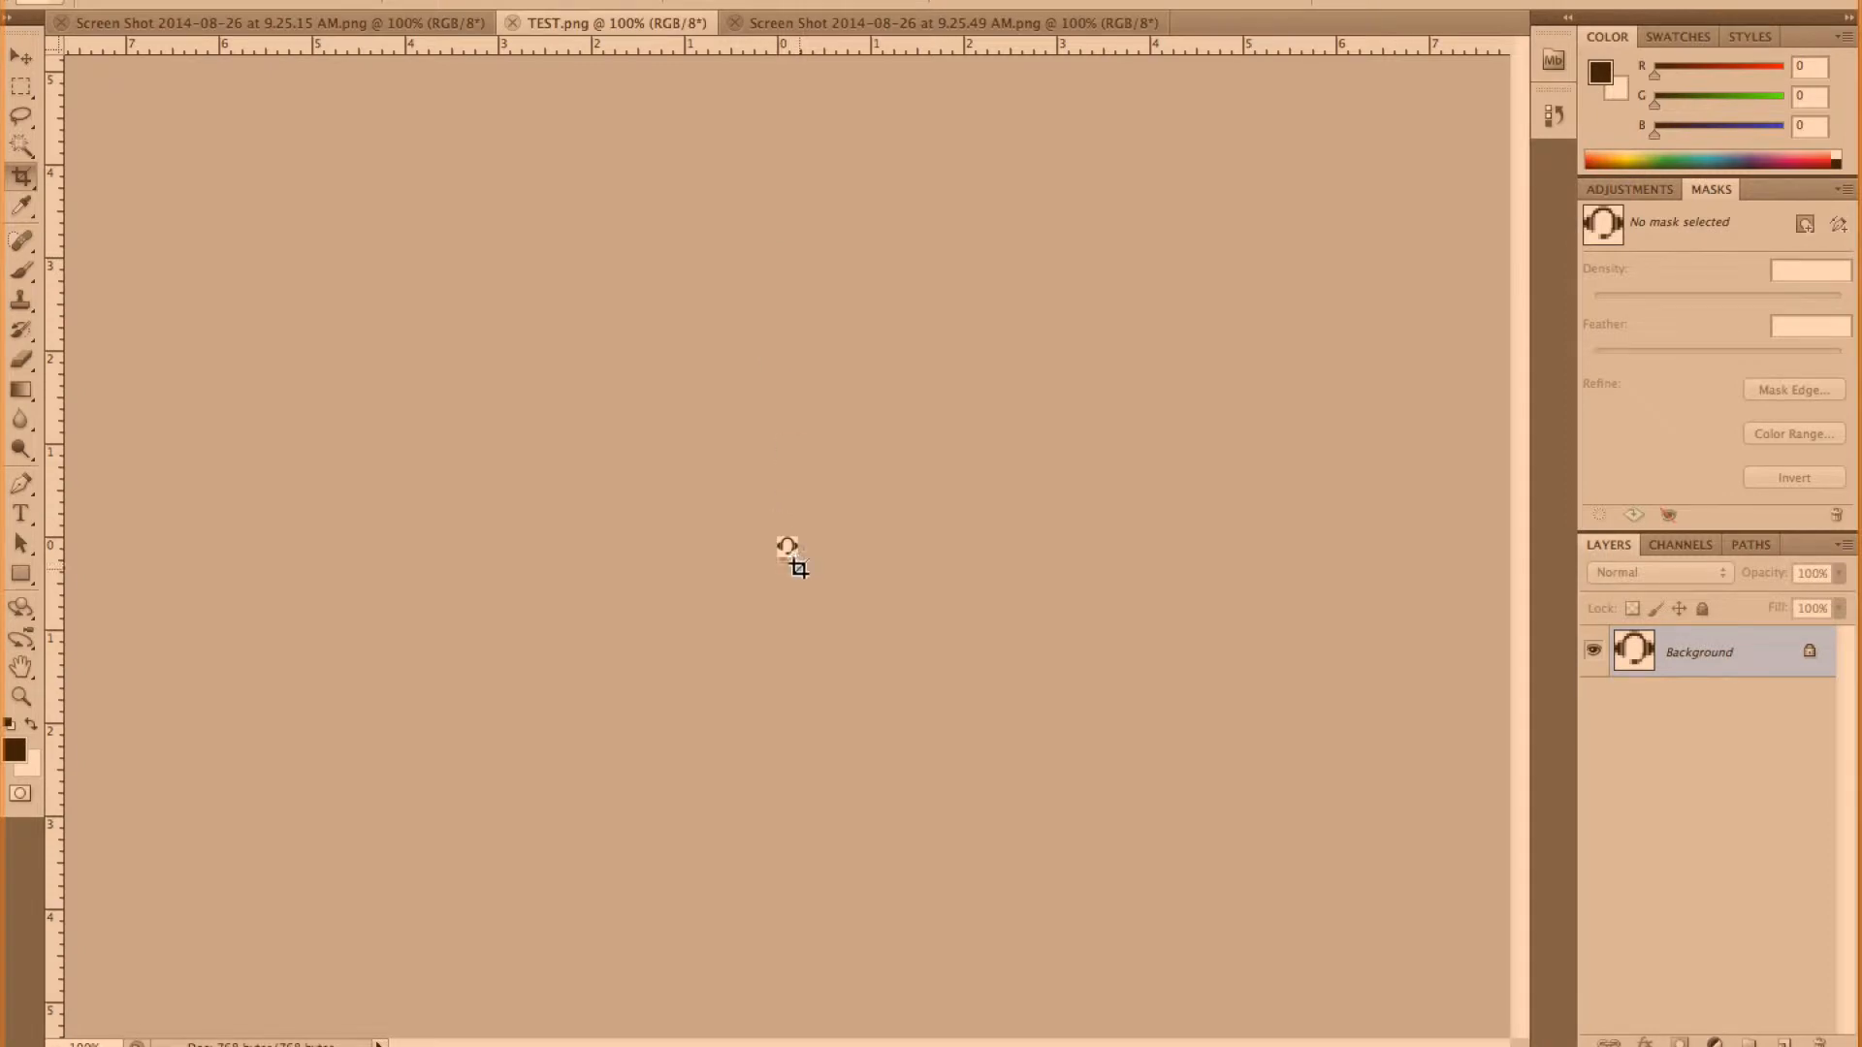
click(811, 21)
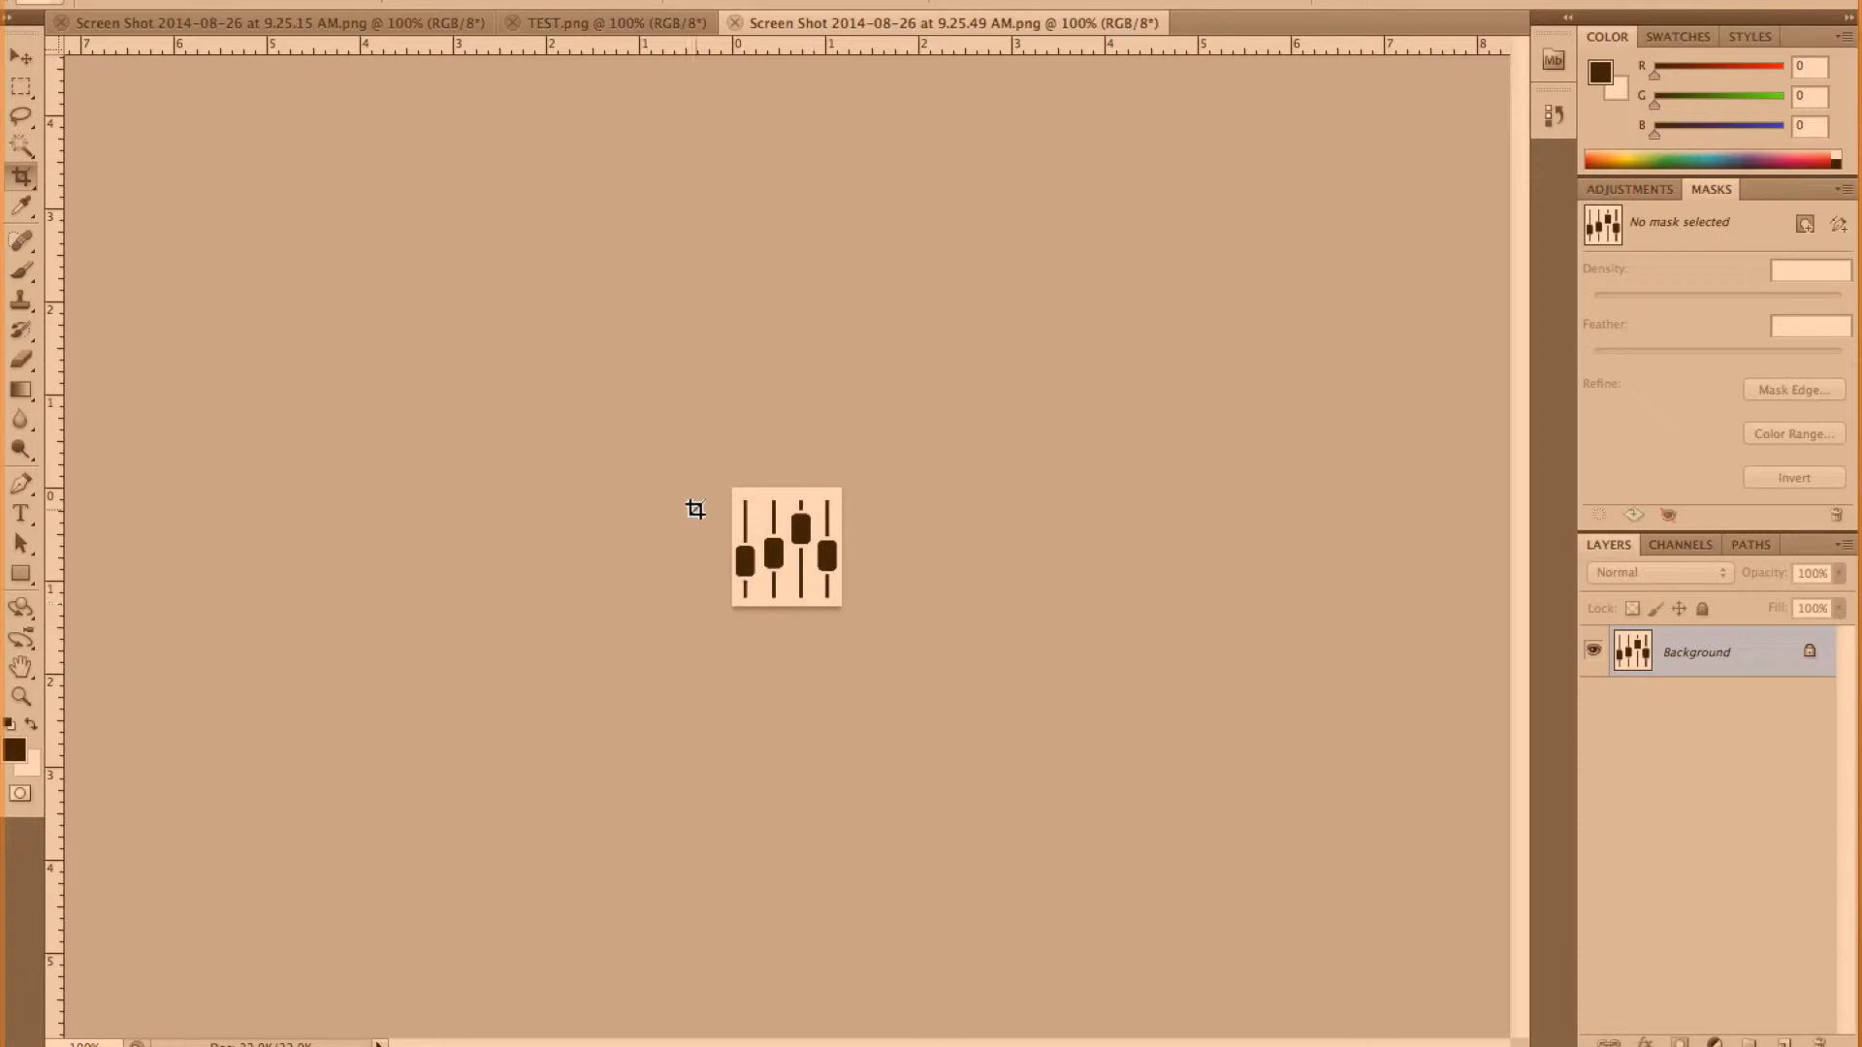
click(320, 1)
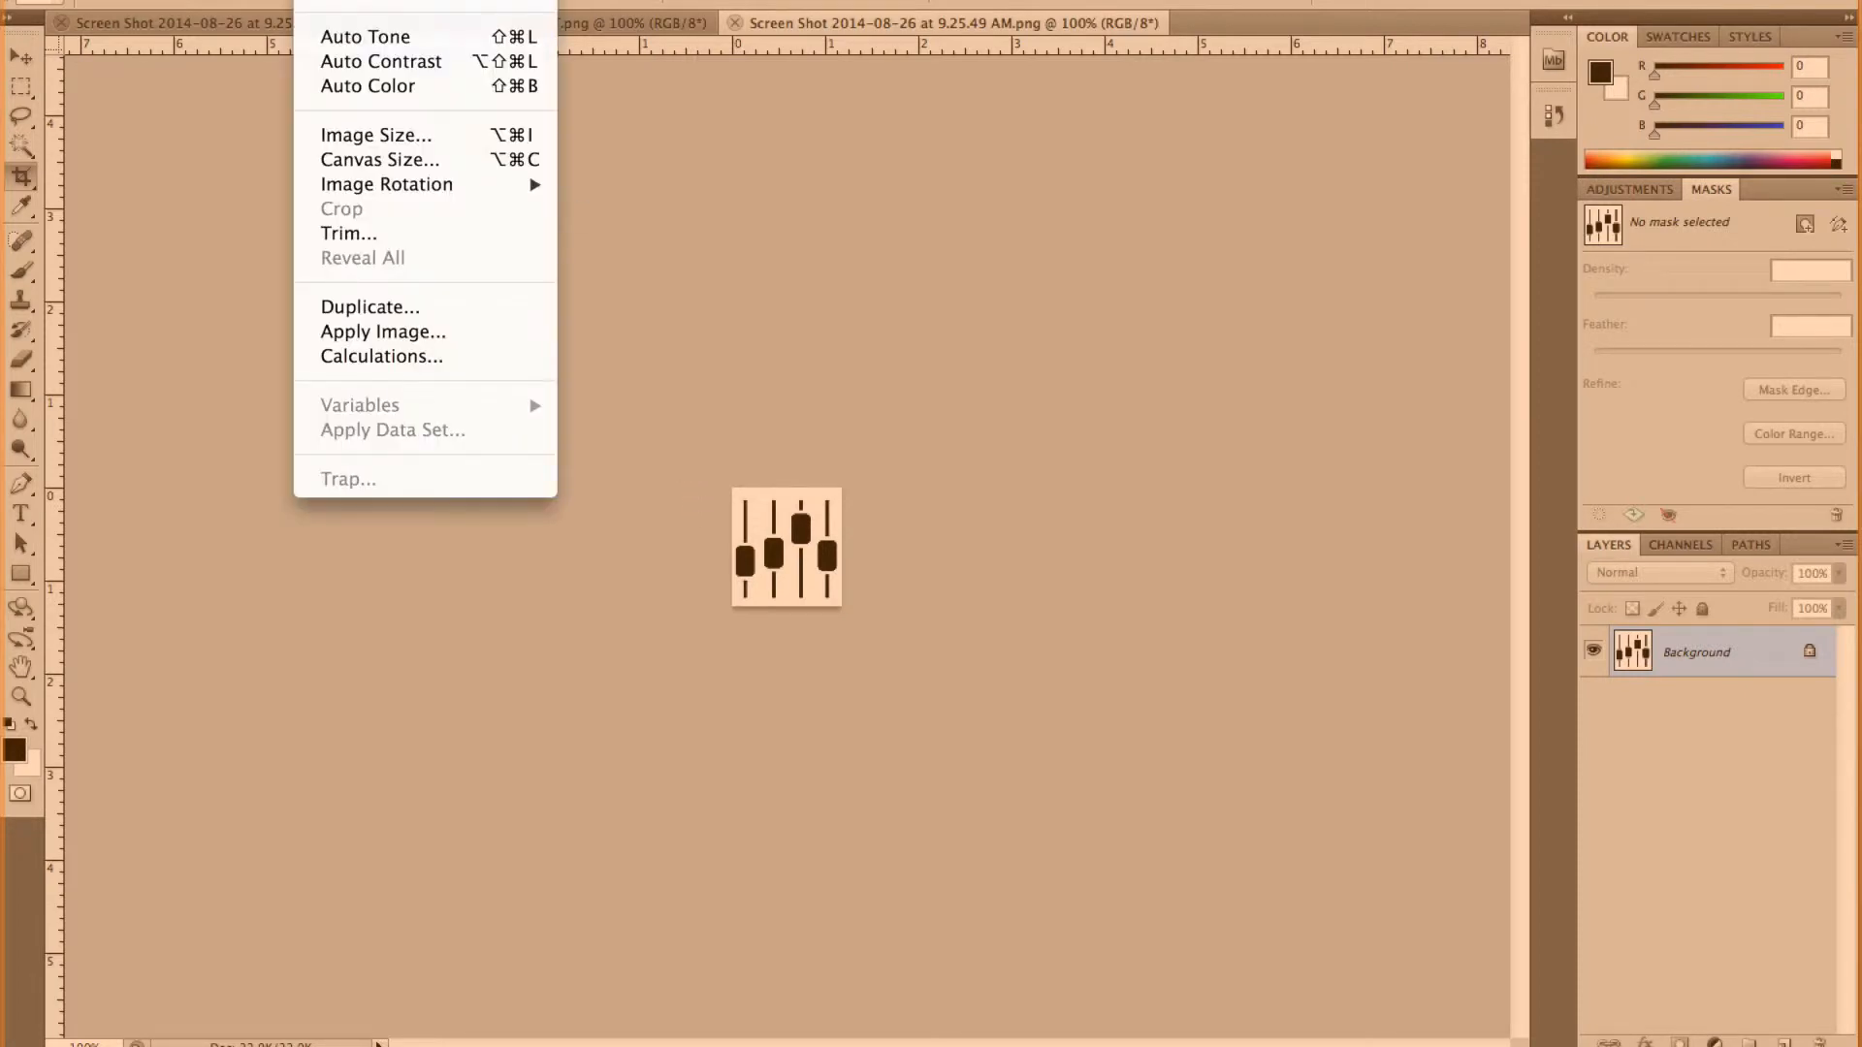
click(404, 134)
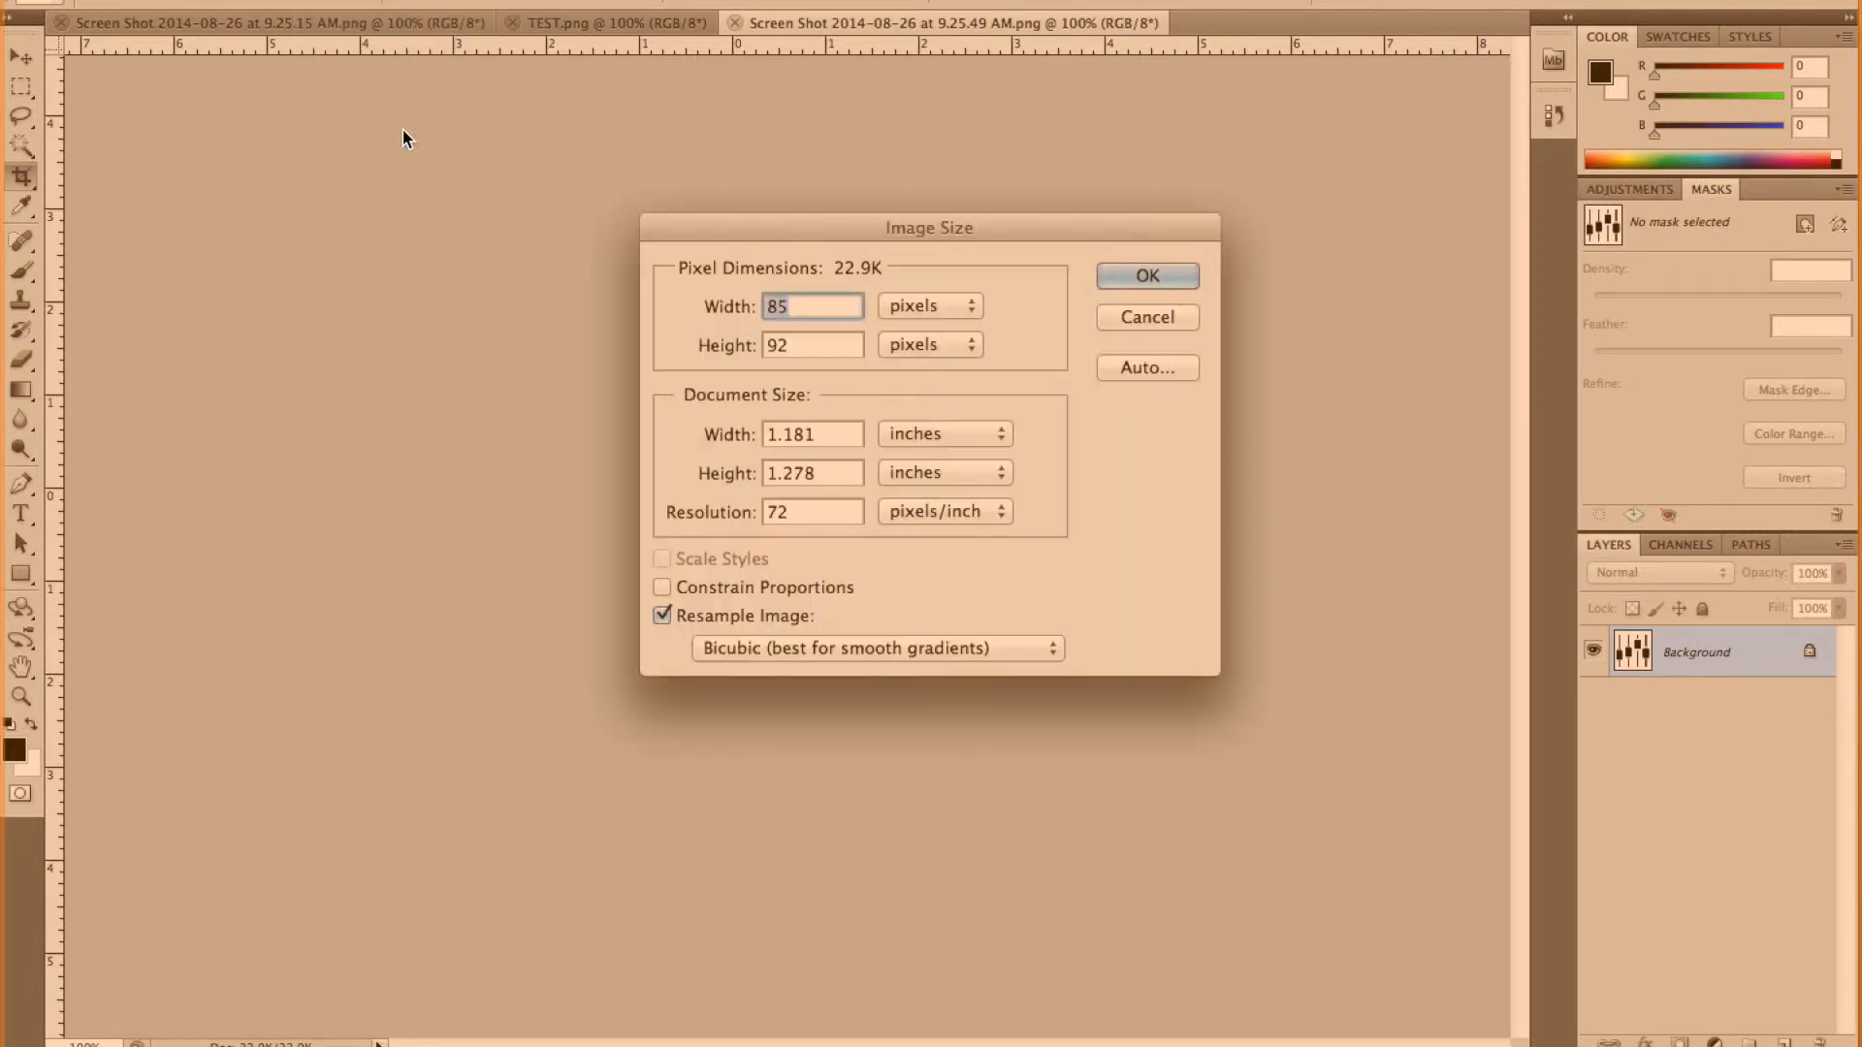
text(16)
key(Tab)
text(16)
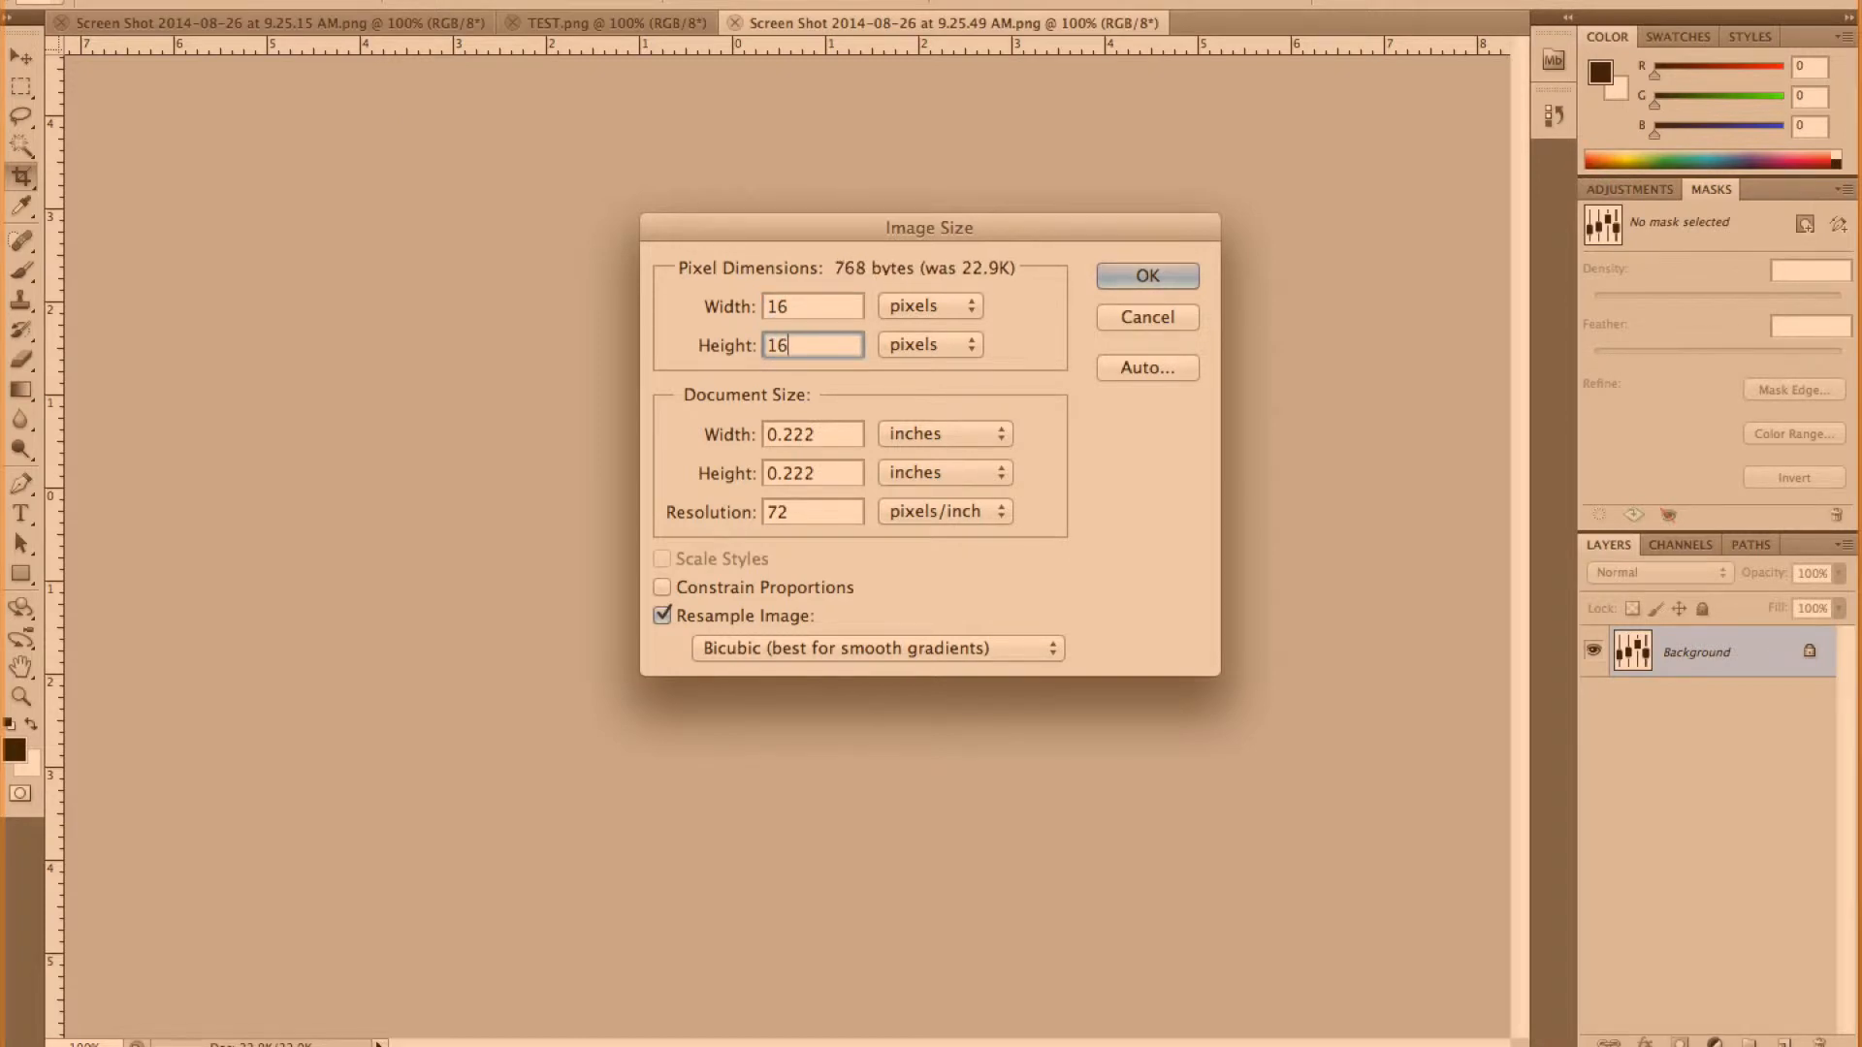
click(1152, 272)
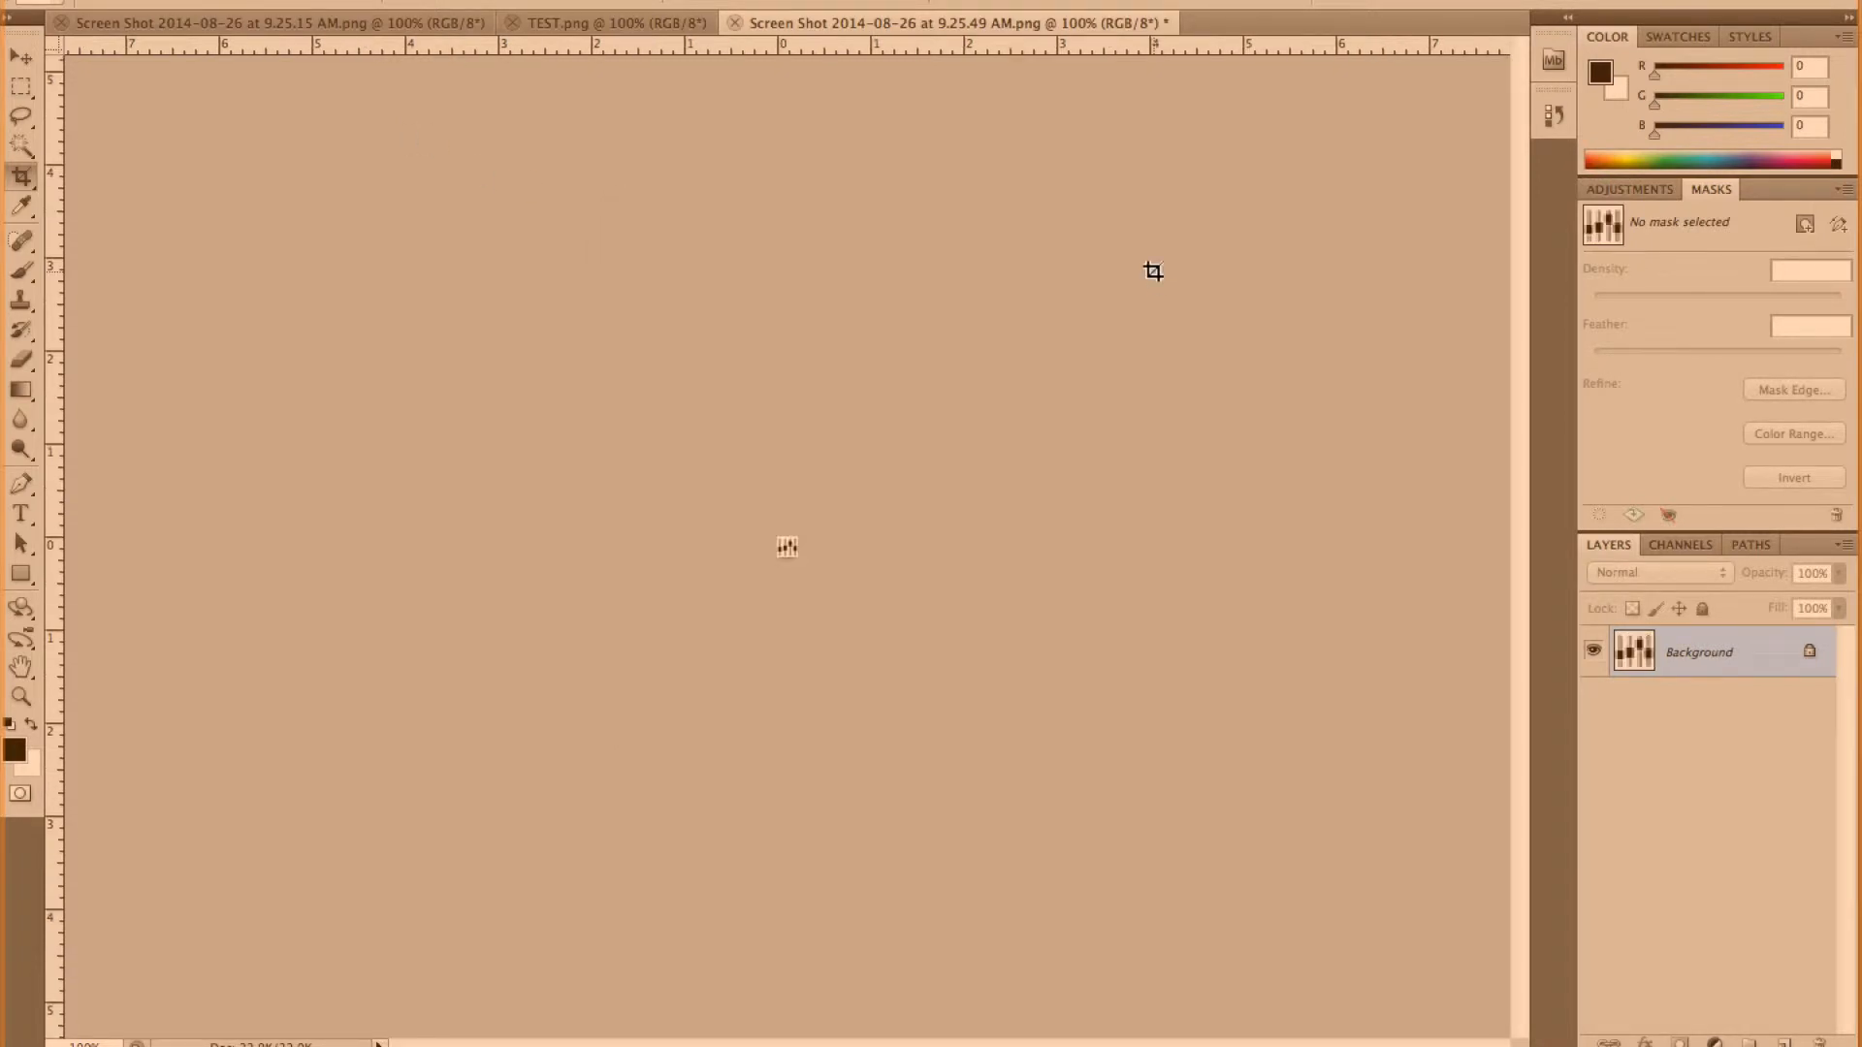
Save the resized fader image to the Desktop in PNG format as FADERS.png.
click(201, 0)
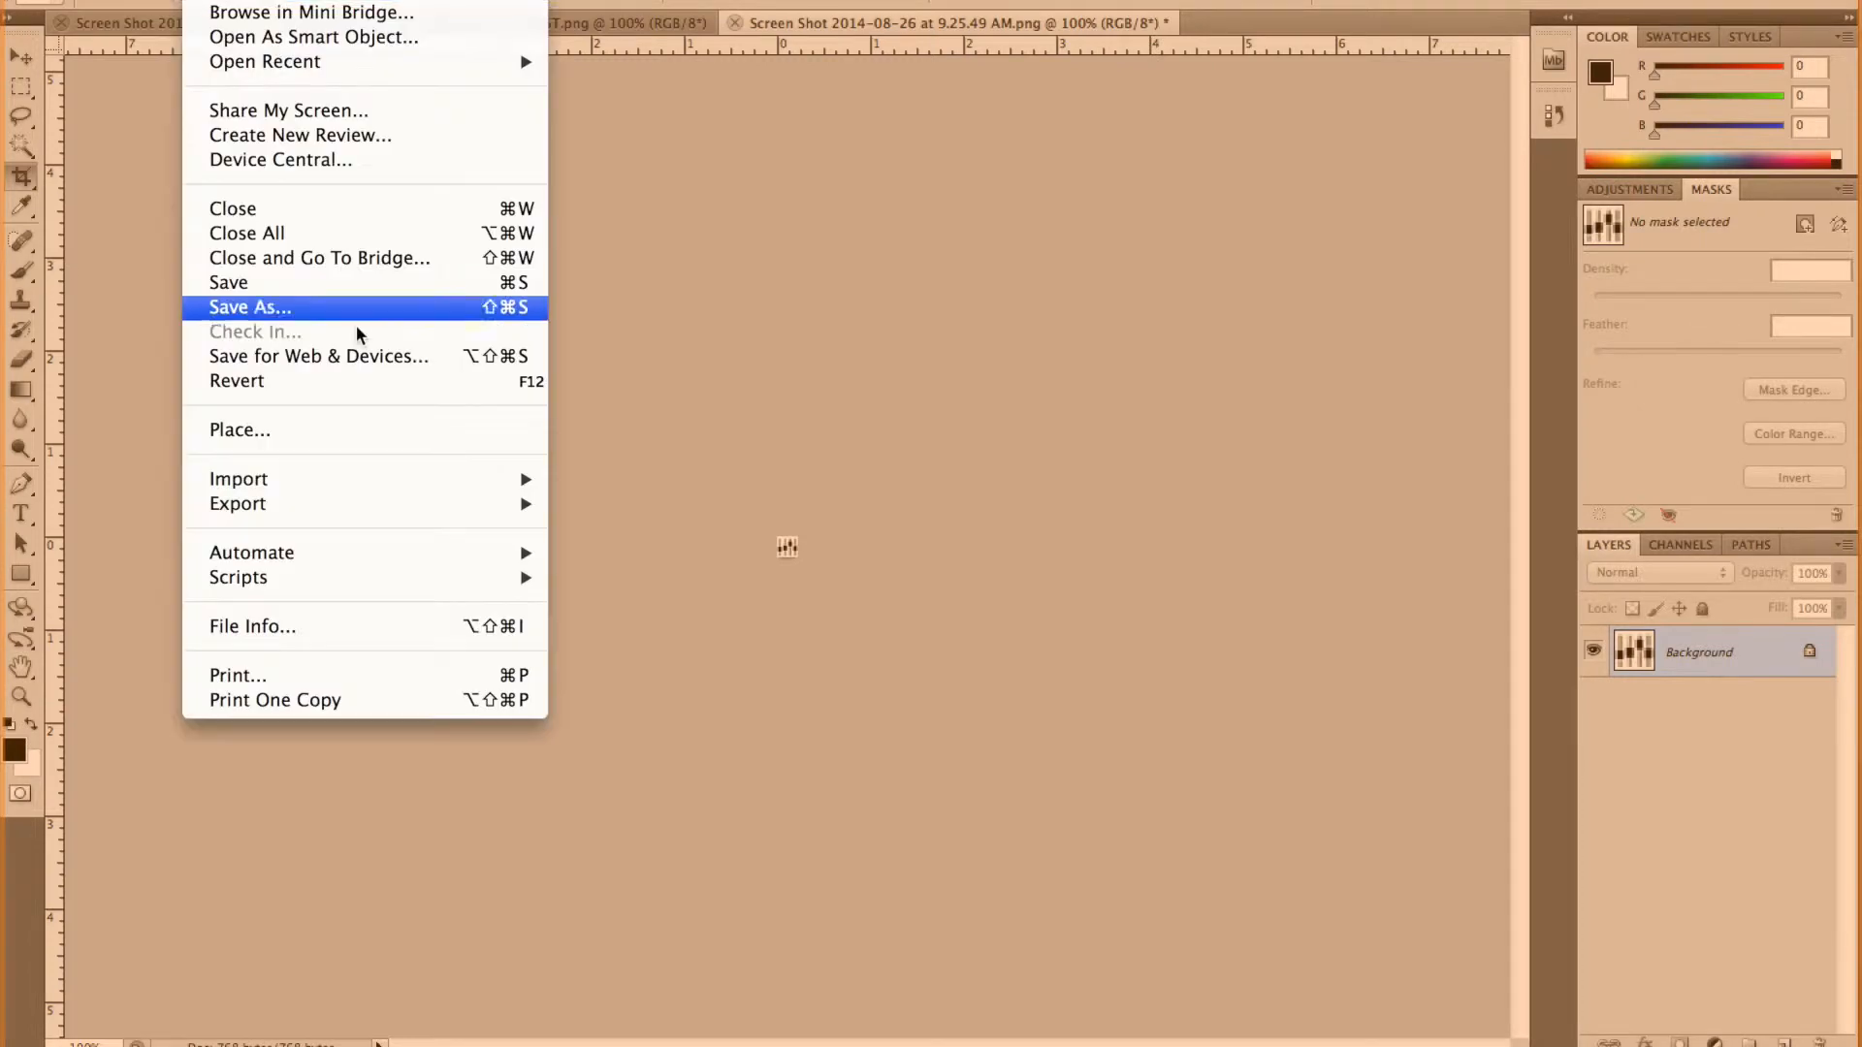
click(301, 311)
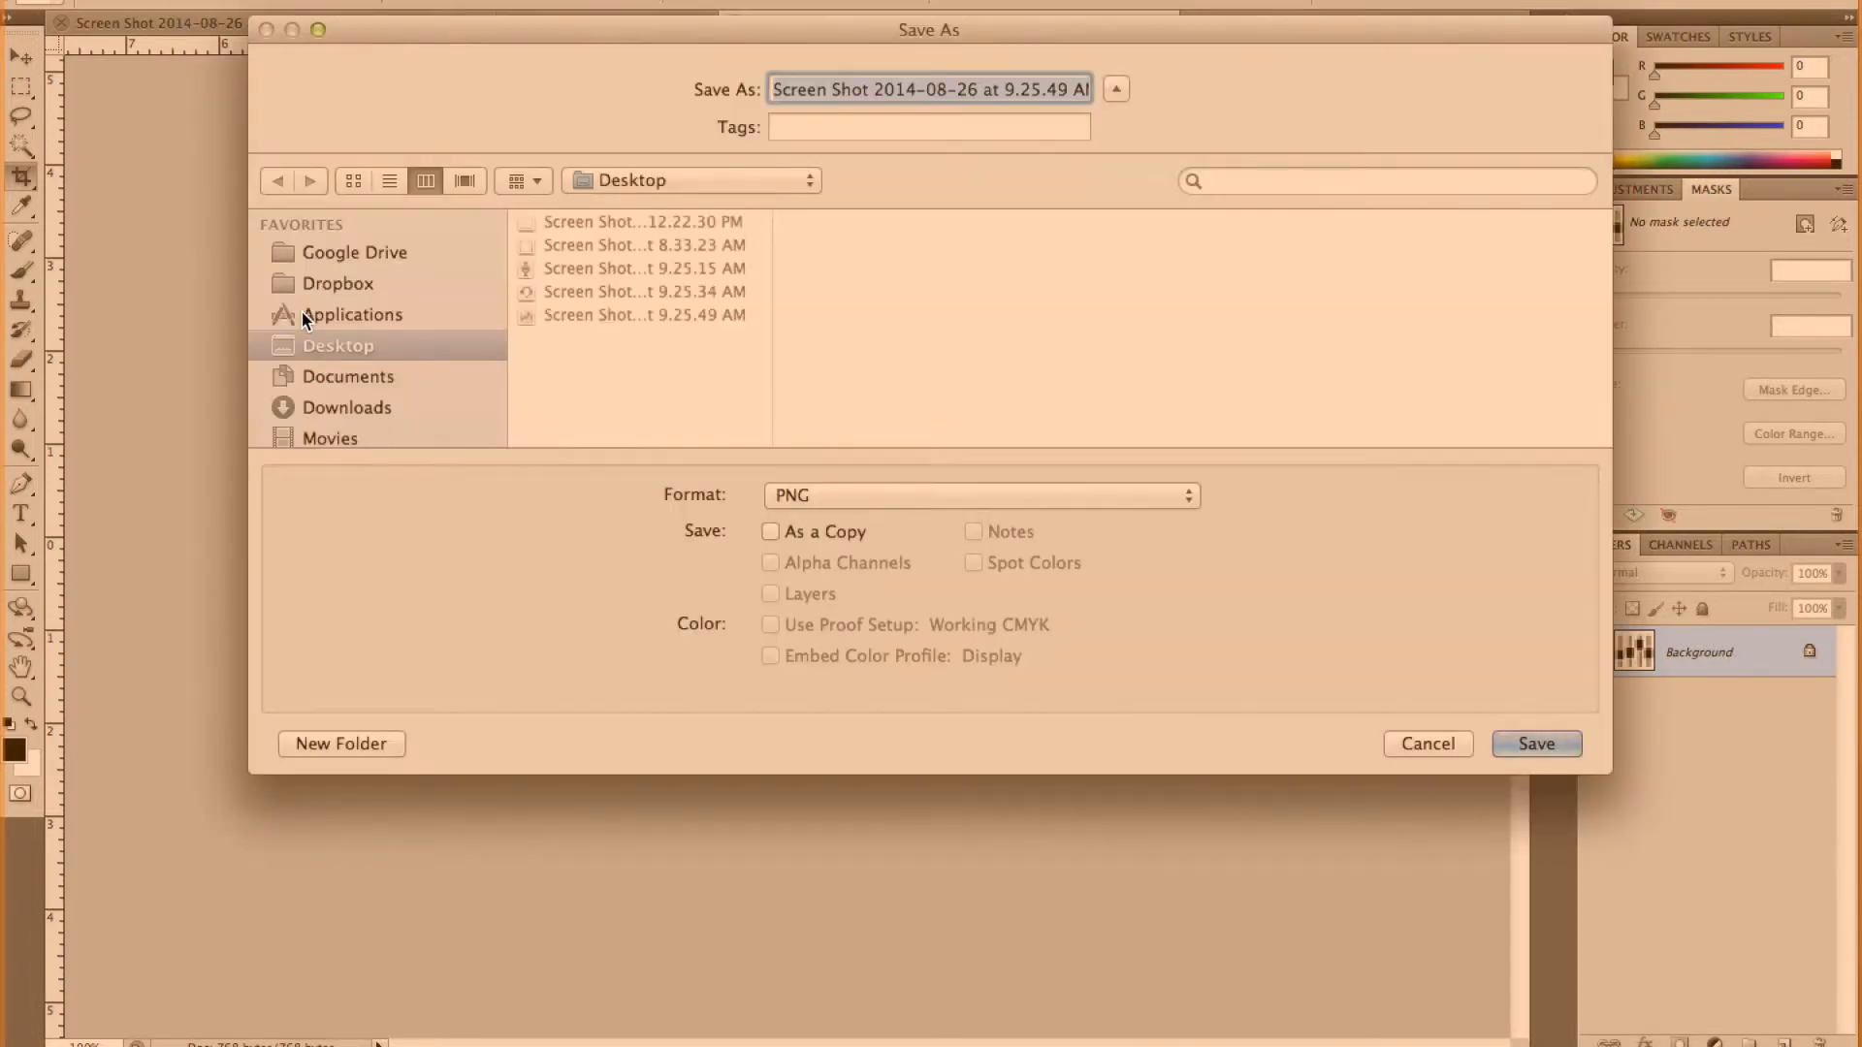
text(FADERS.png)
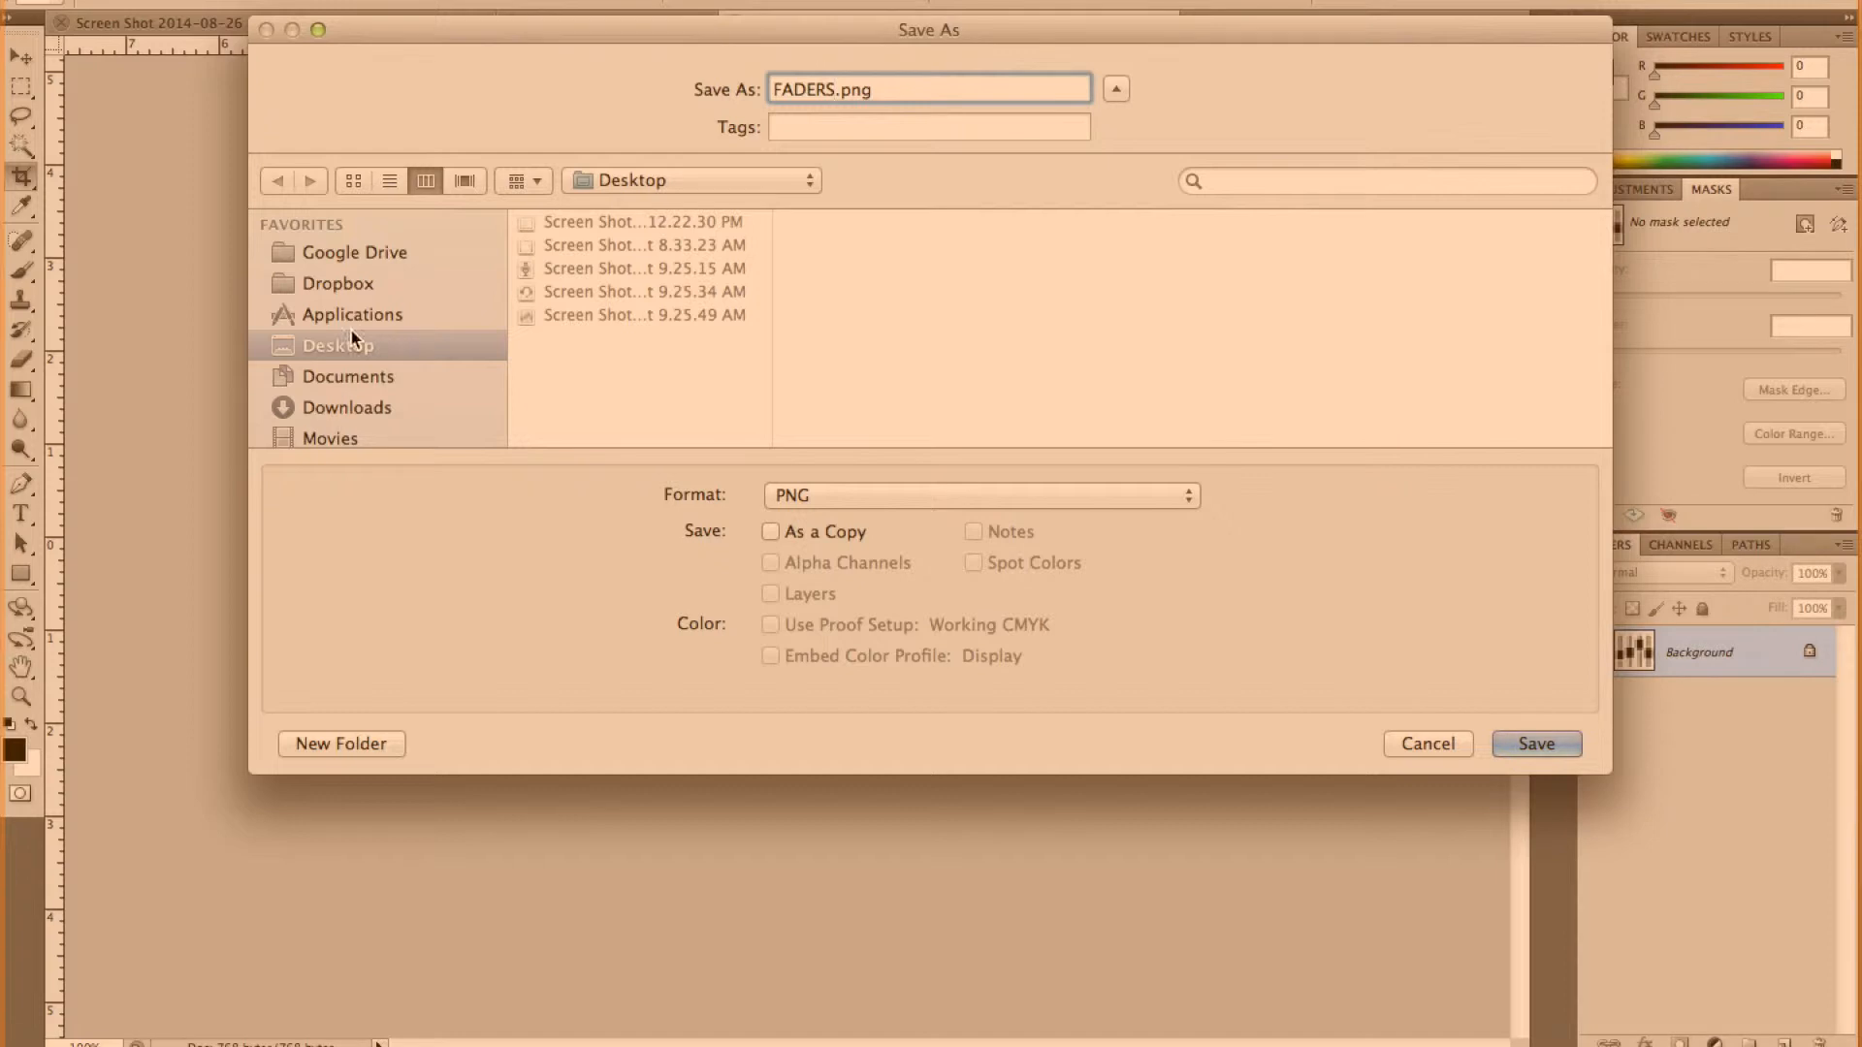
click(1536, 744)
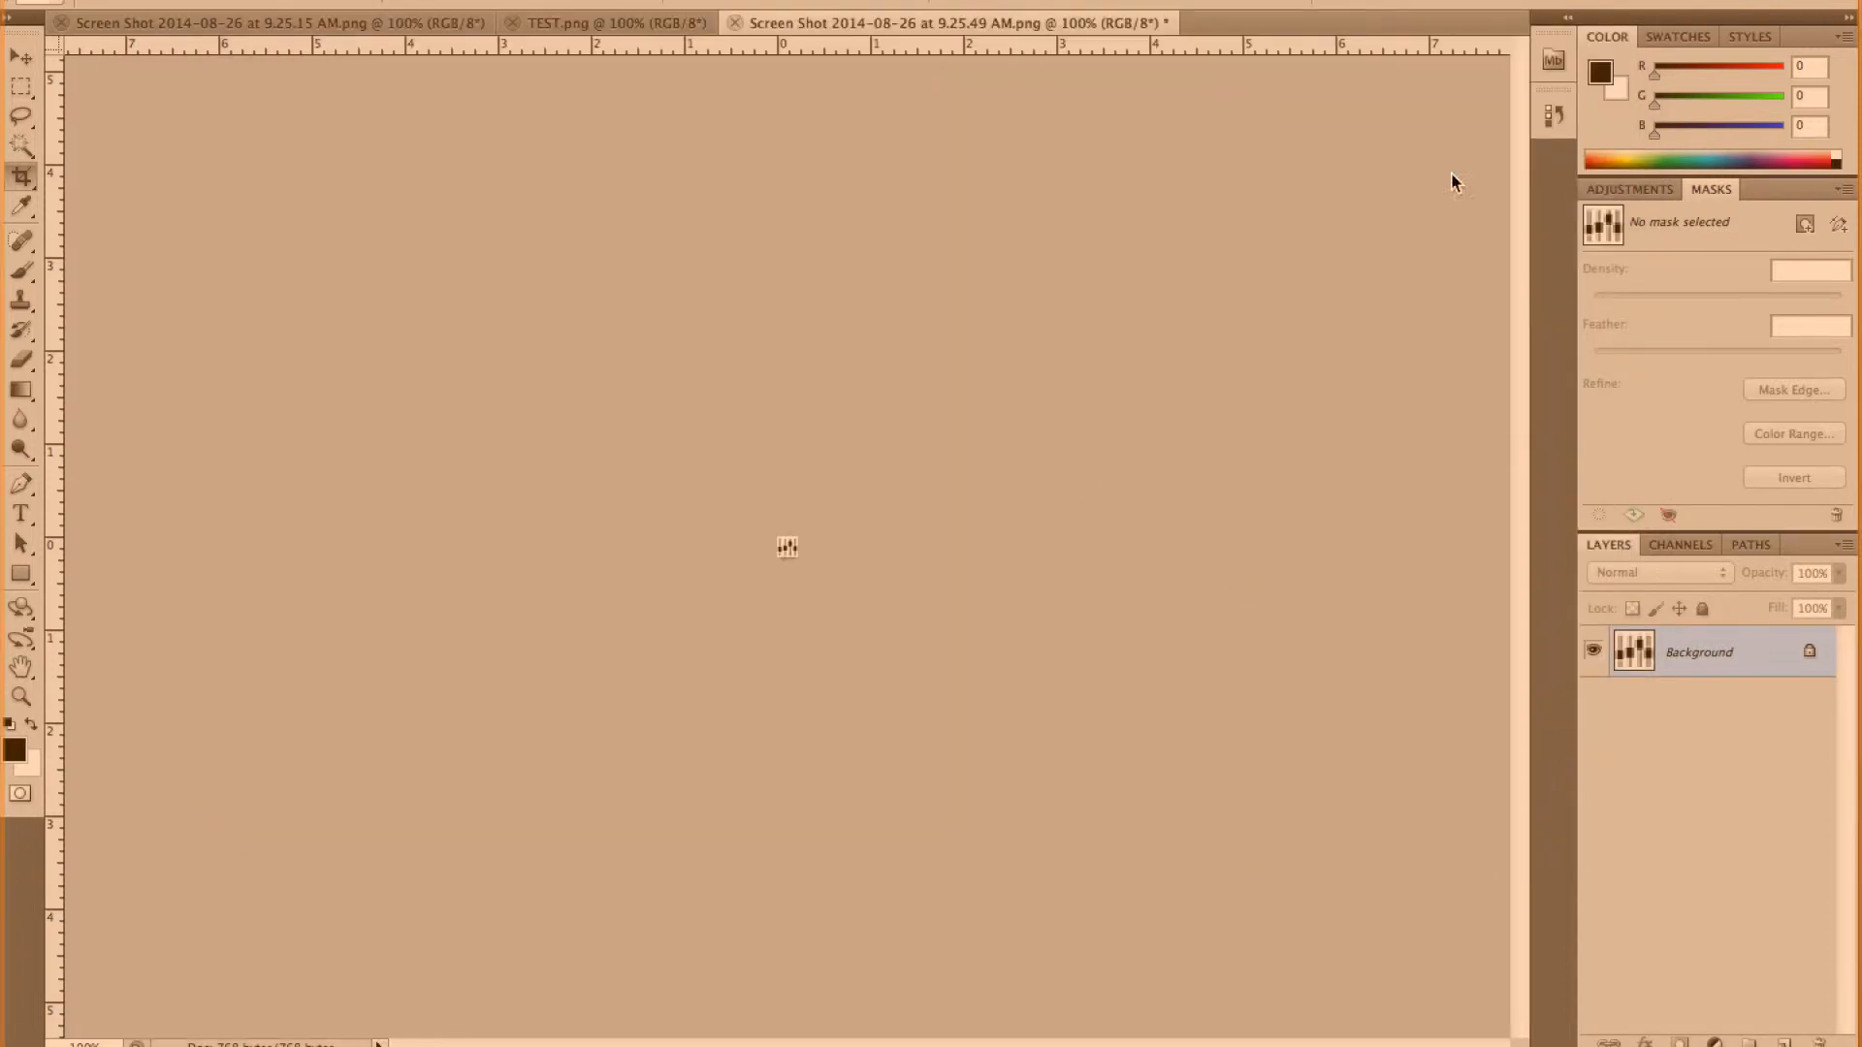
Switch back to Flex and name the new icon Faders.
key(super+Tab)
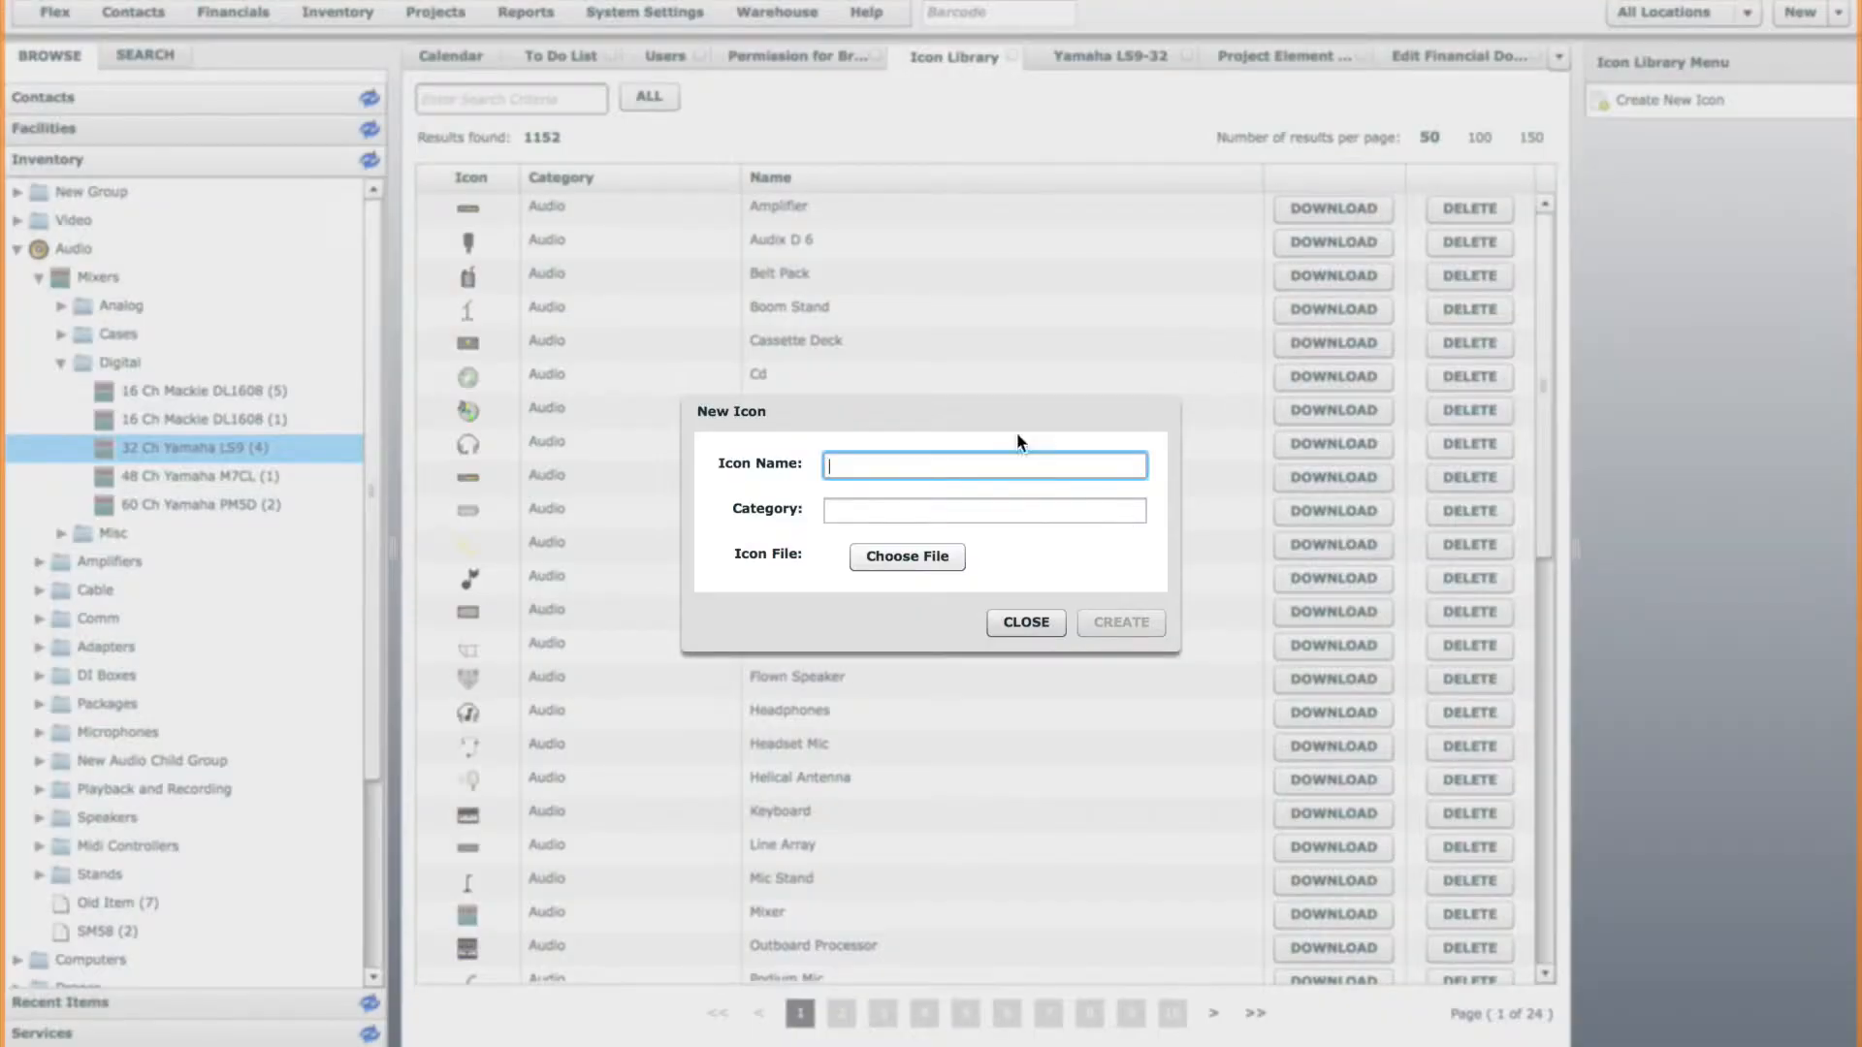
text(Faders)
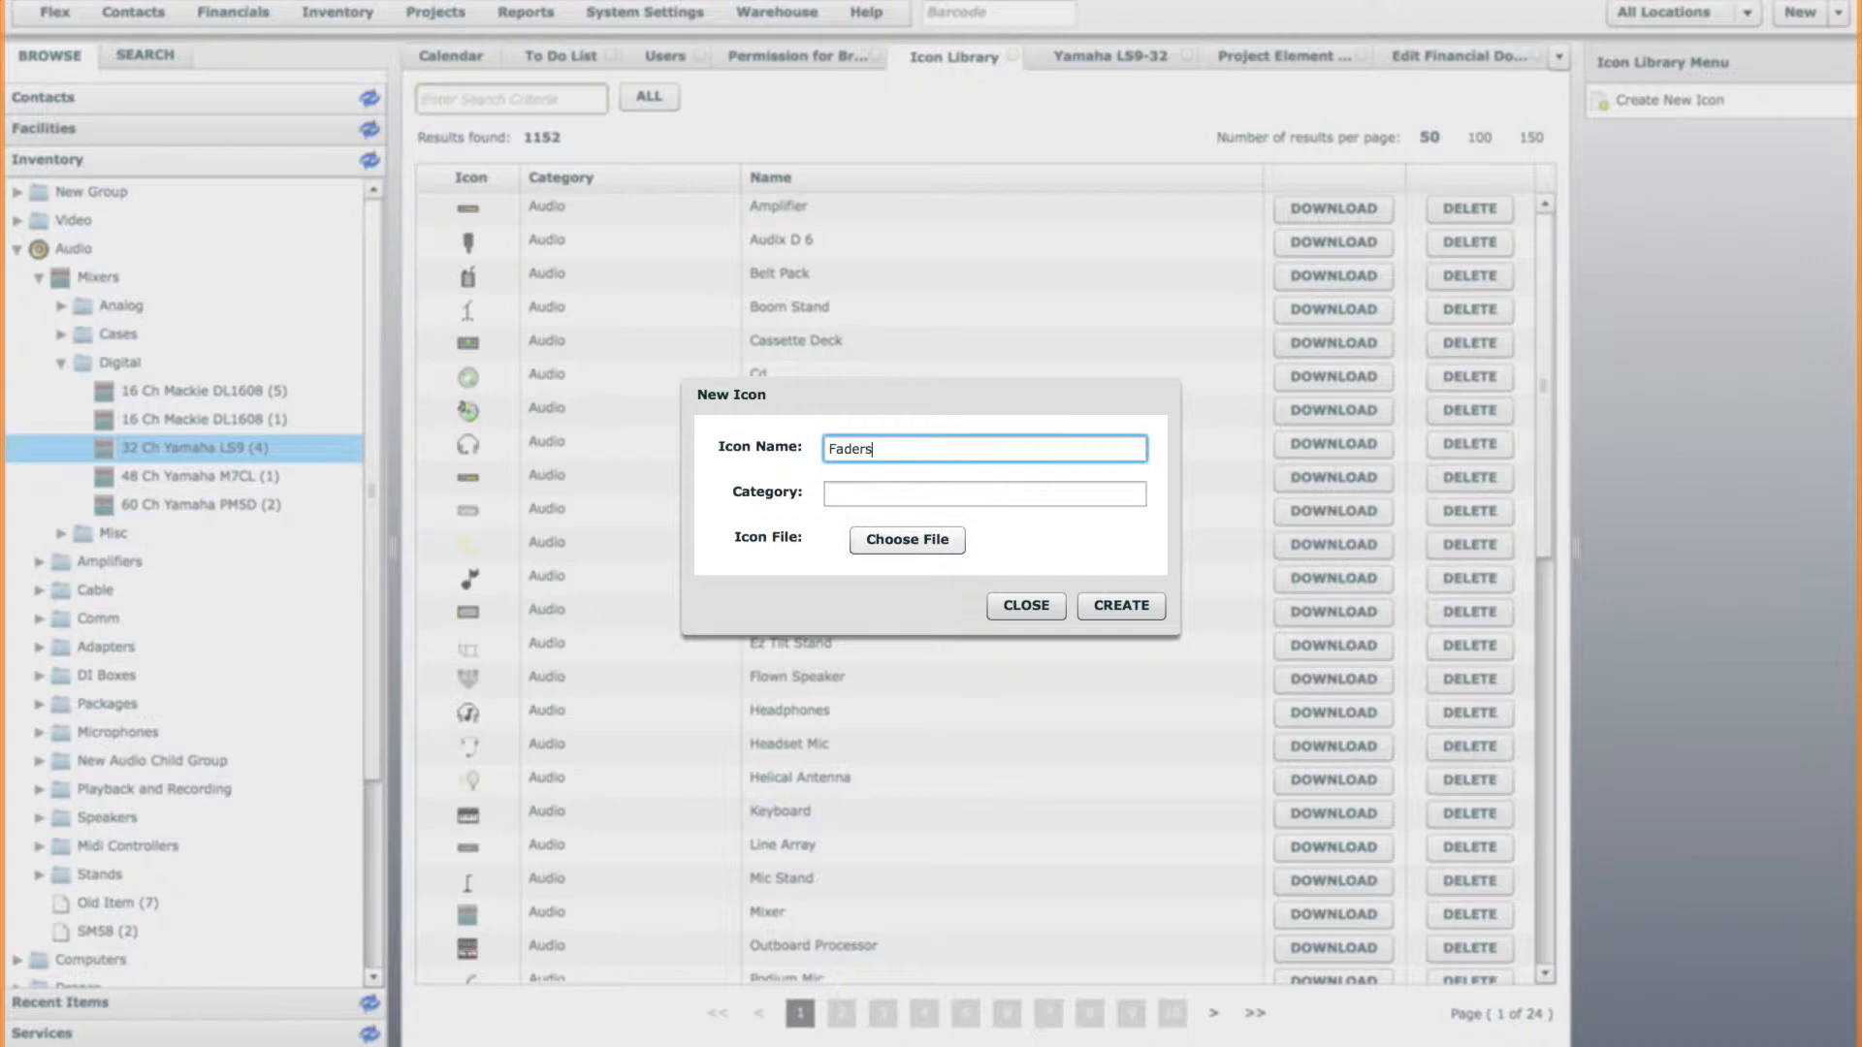
drag(931, 404, 919, 379)
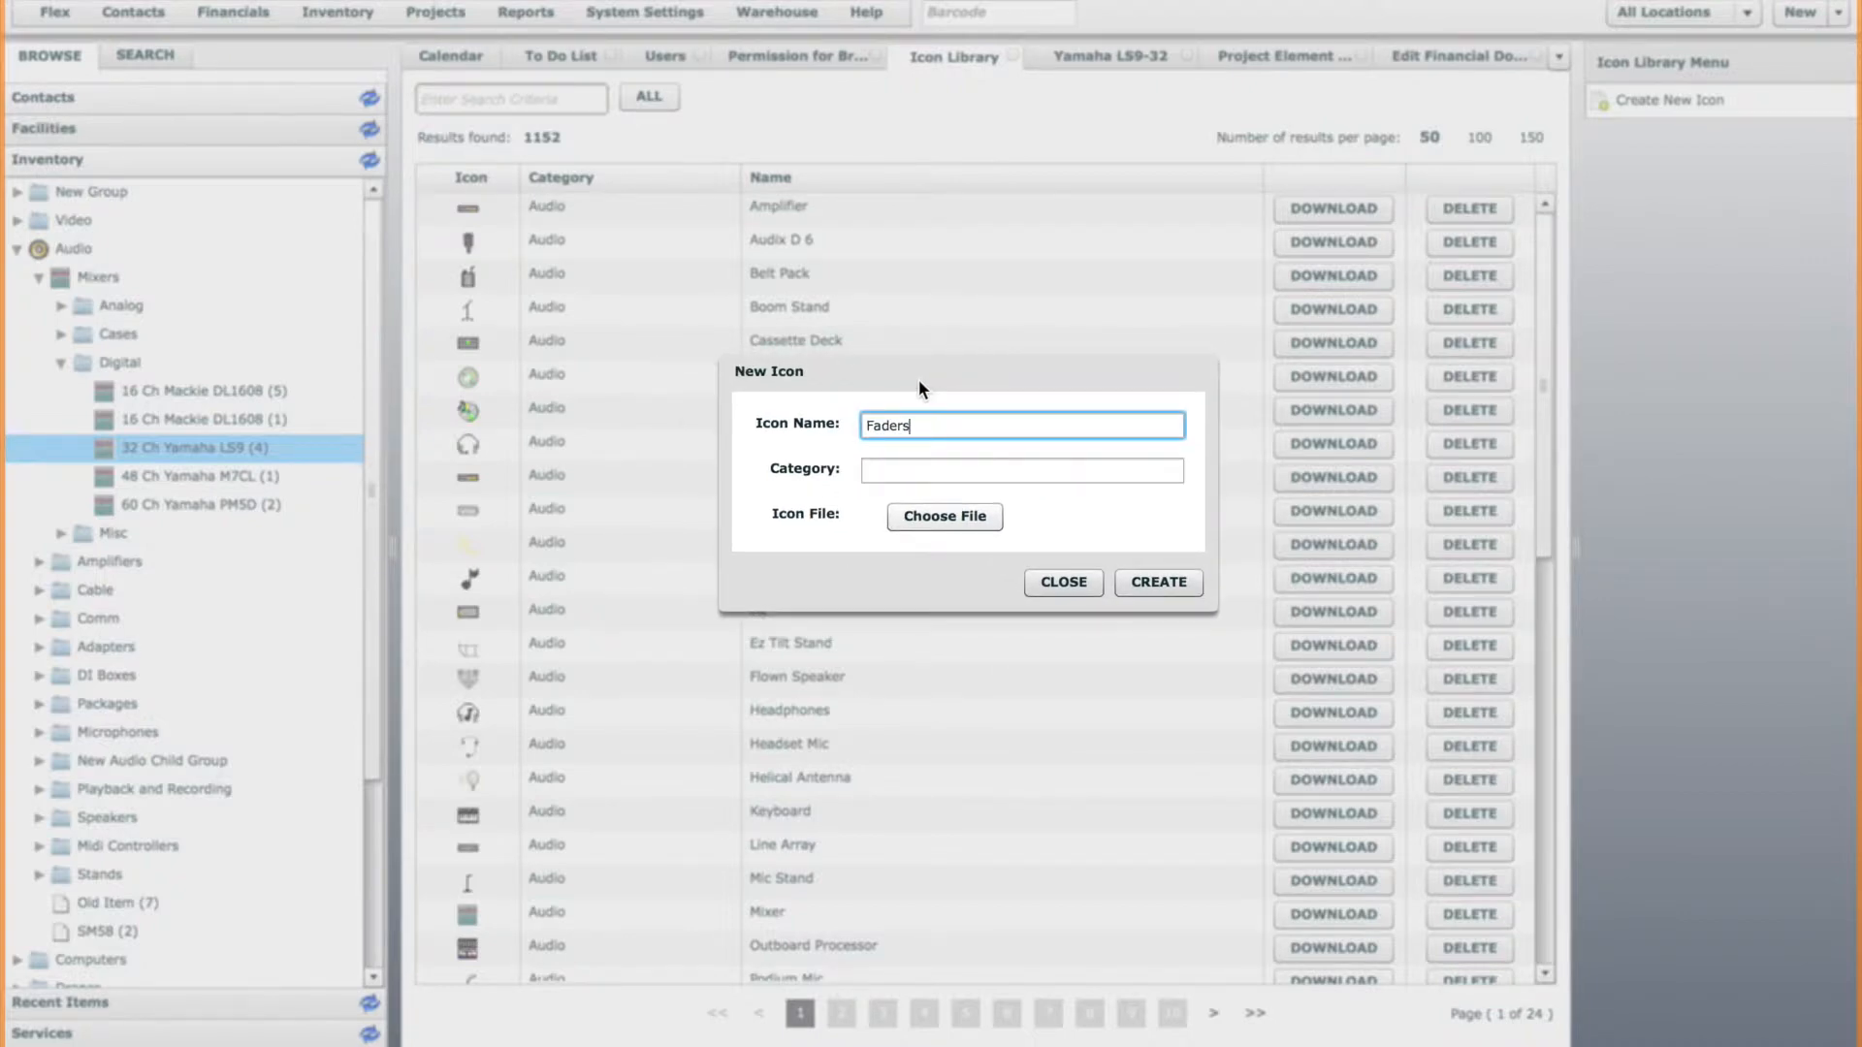
drag(809, 372, 800, 390)
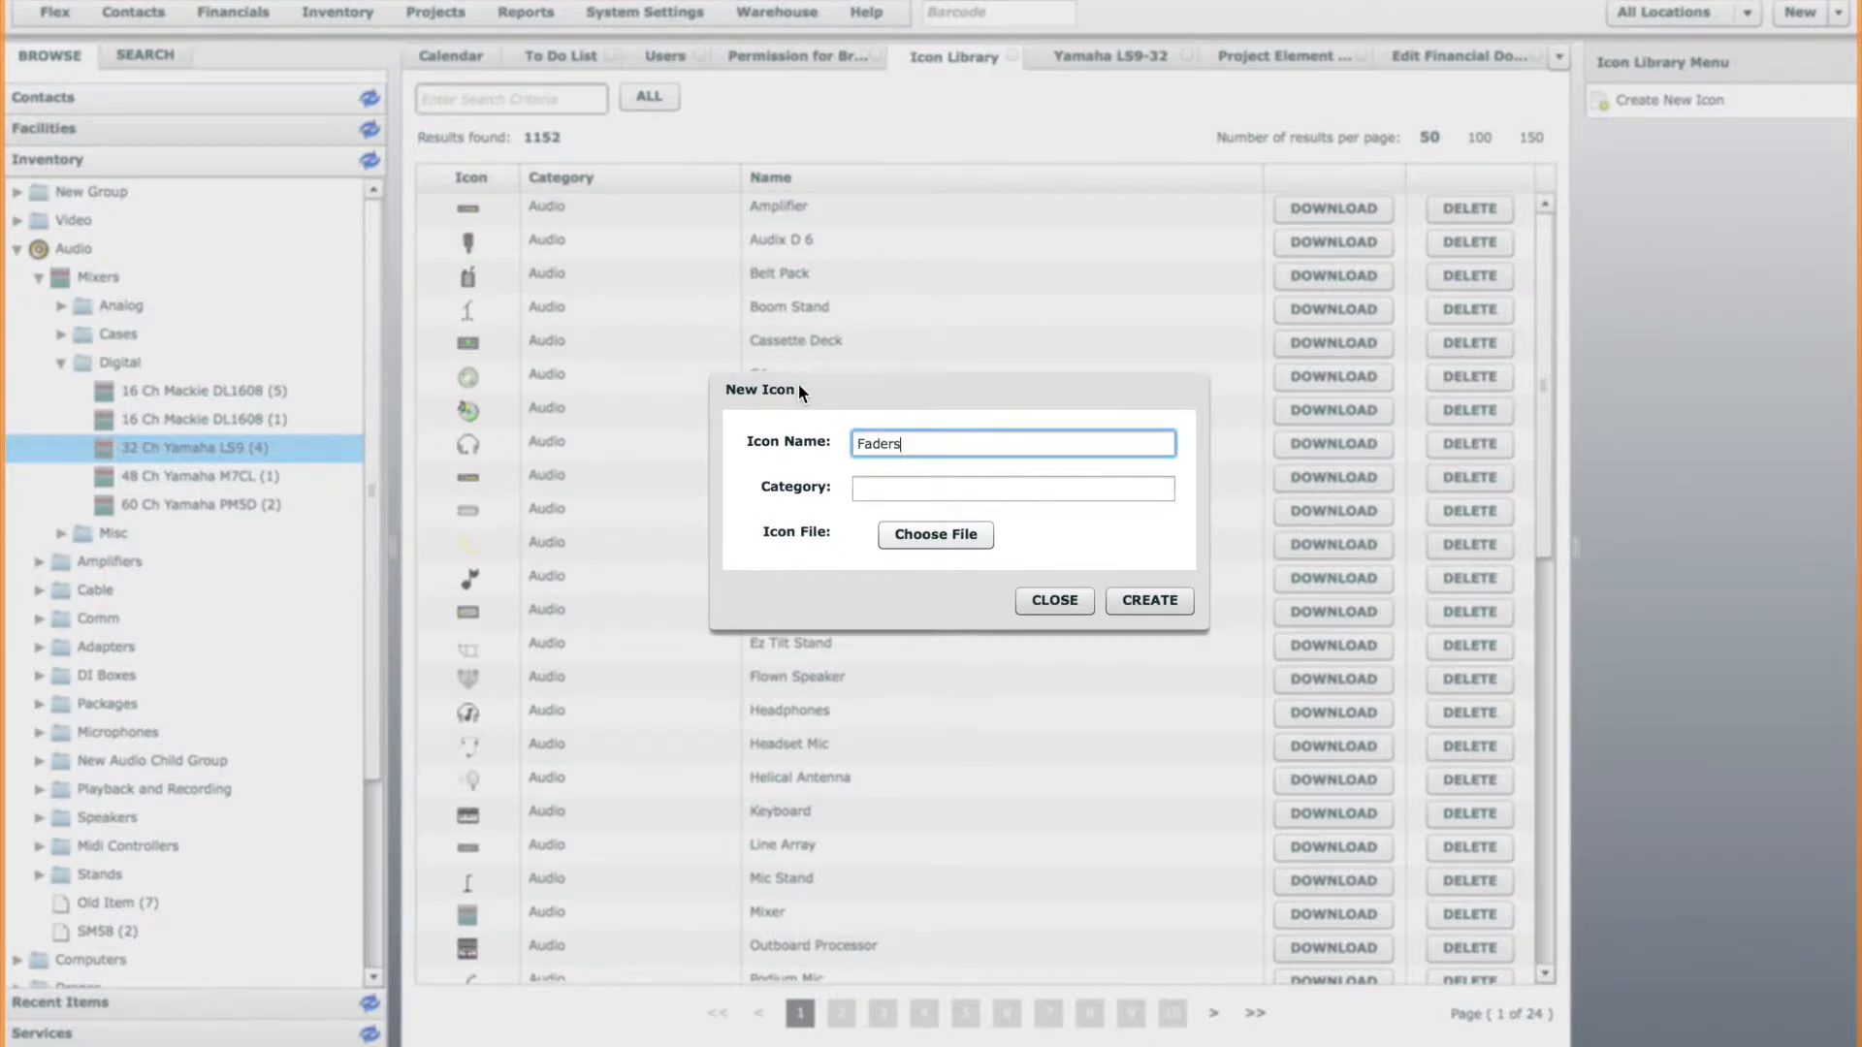
drag(789, 390, 795, 404)
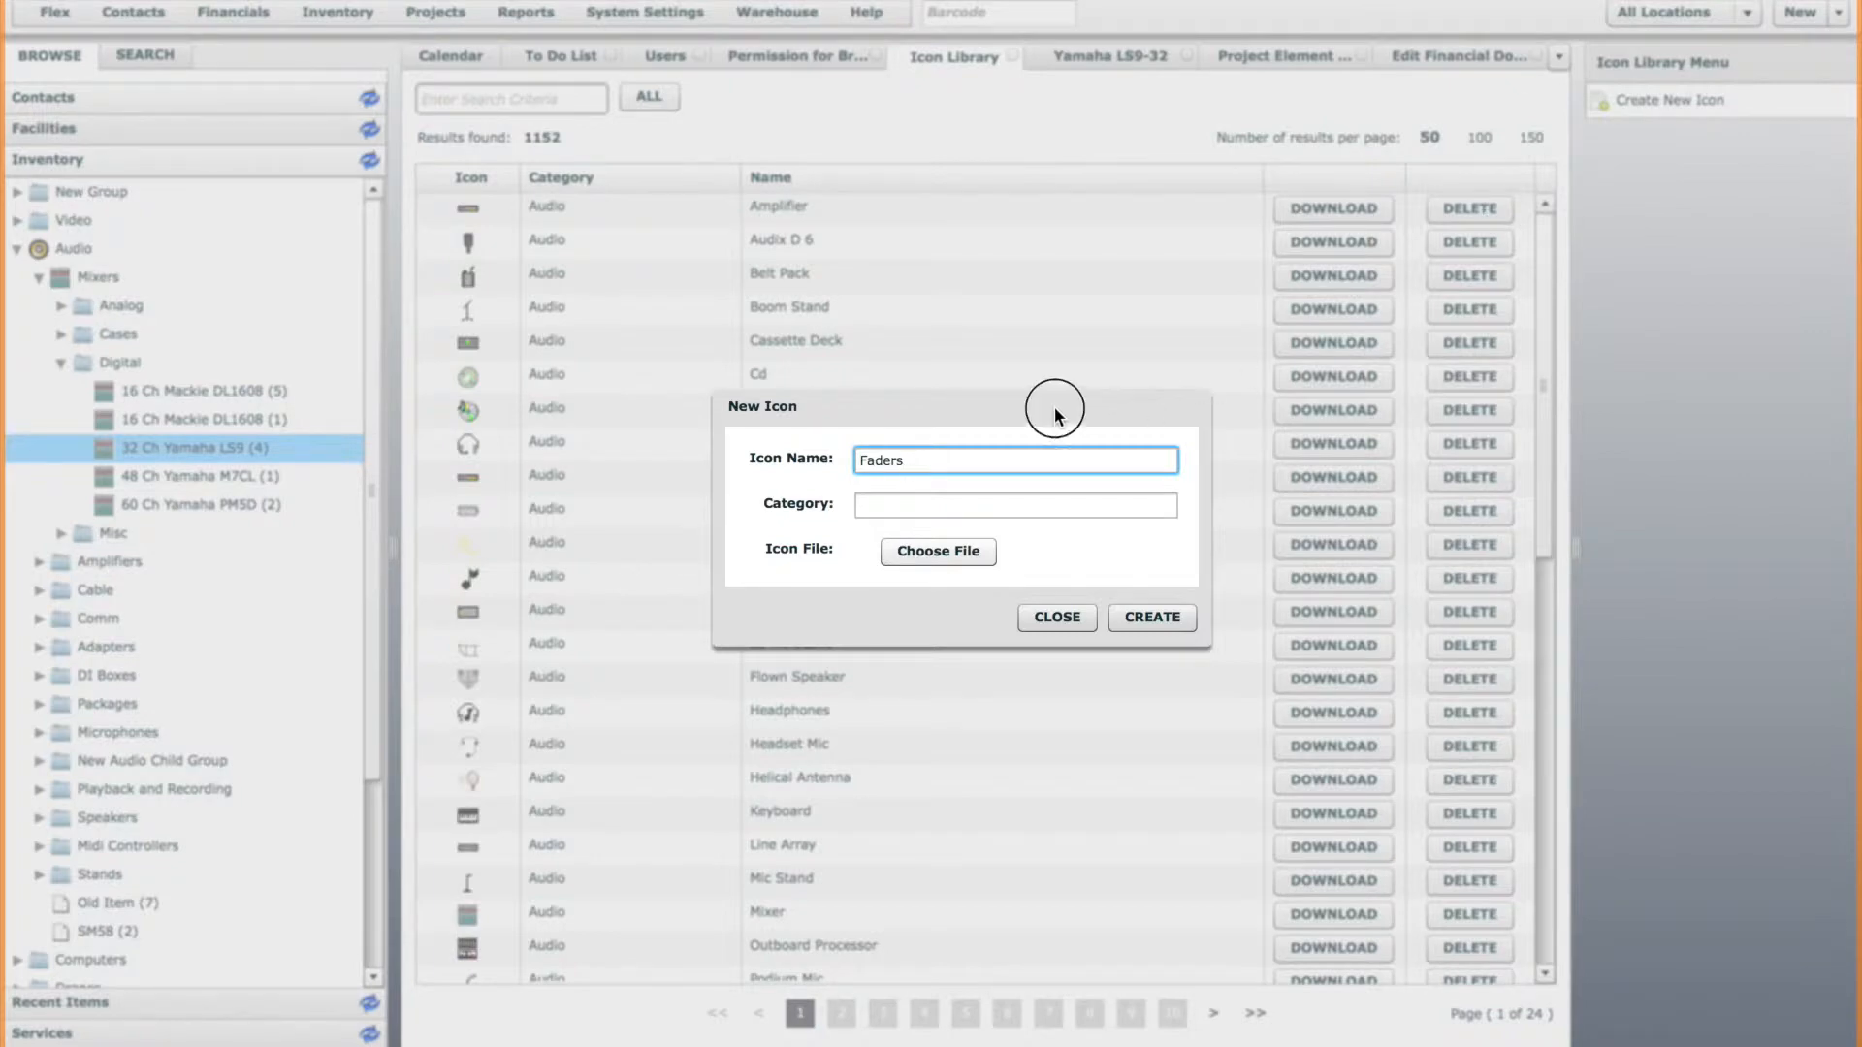
drag(1055, 410, 1054, 399)
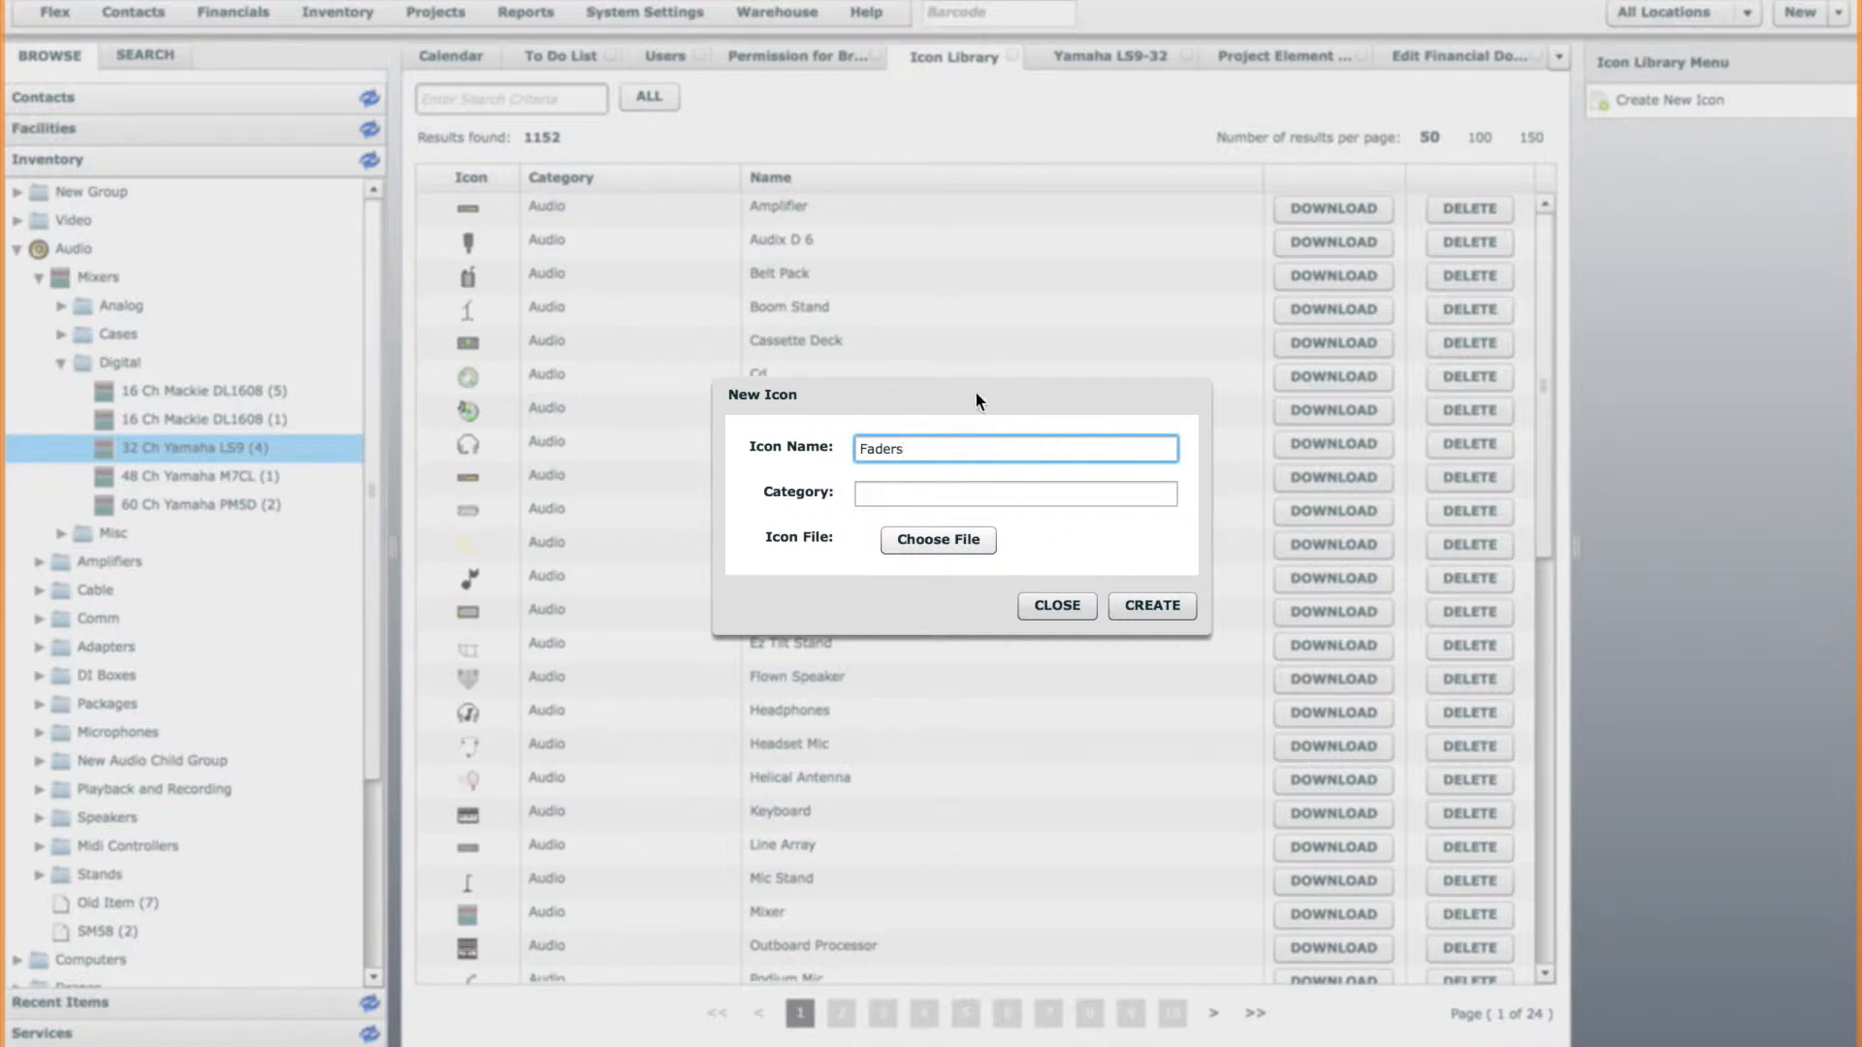
drag(976, 394, 952, 425)
Set the new icon's category to Audio.
click(883, 521)
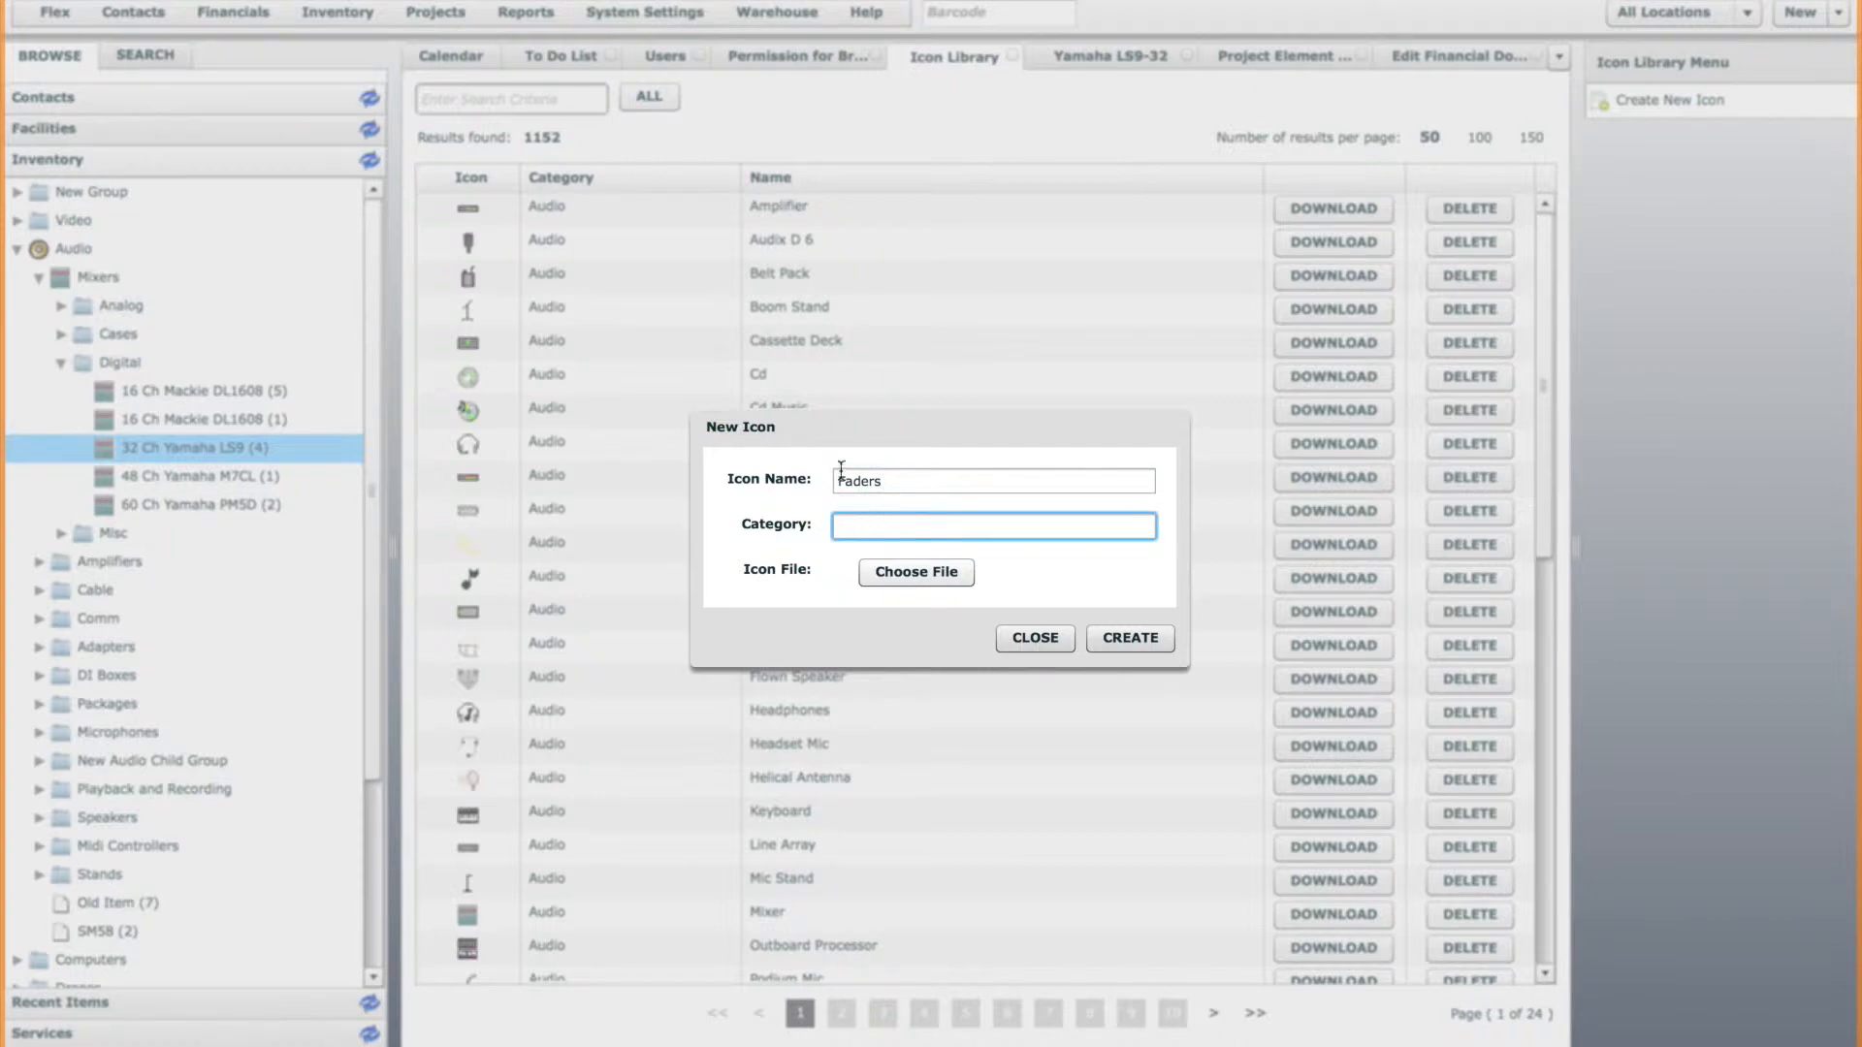
click(902, 482)
click(906, 522)
text(Audio)
Load FADERS.png from the Desktop as the new icon's image file and create the icon.
click(941, 574)
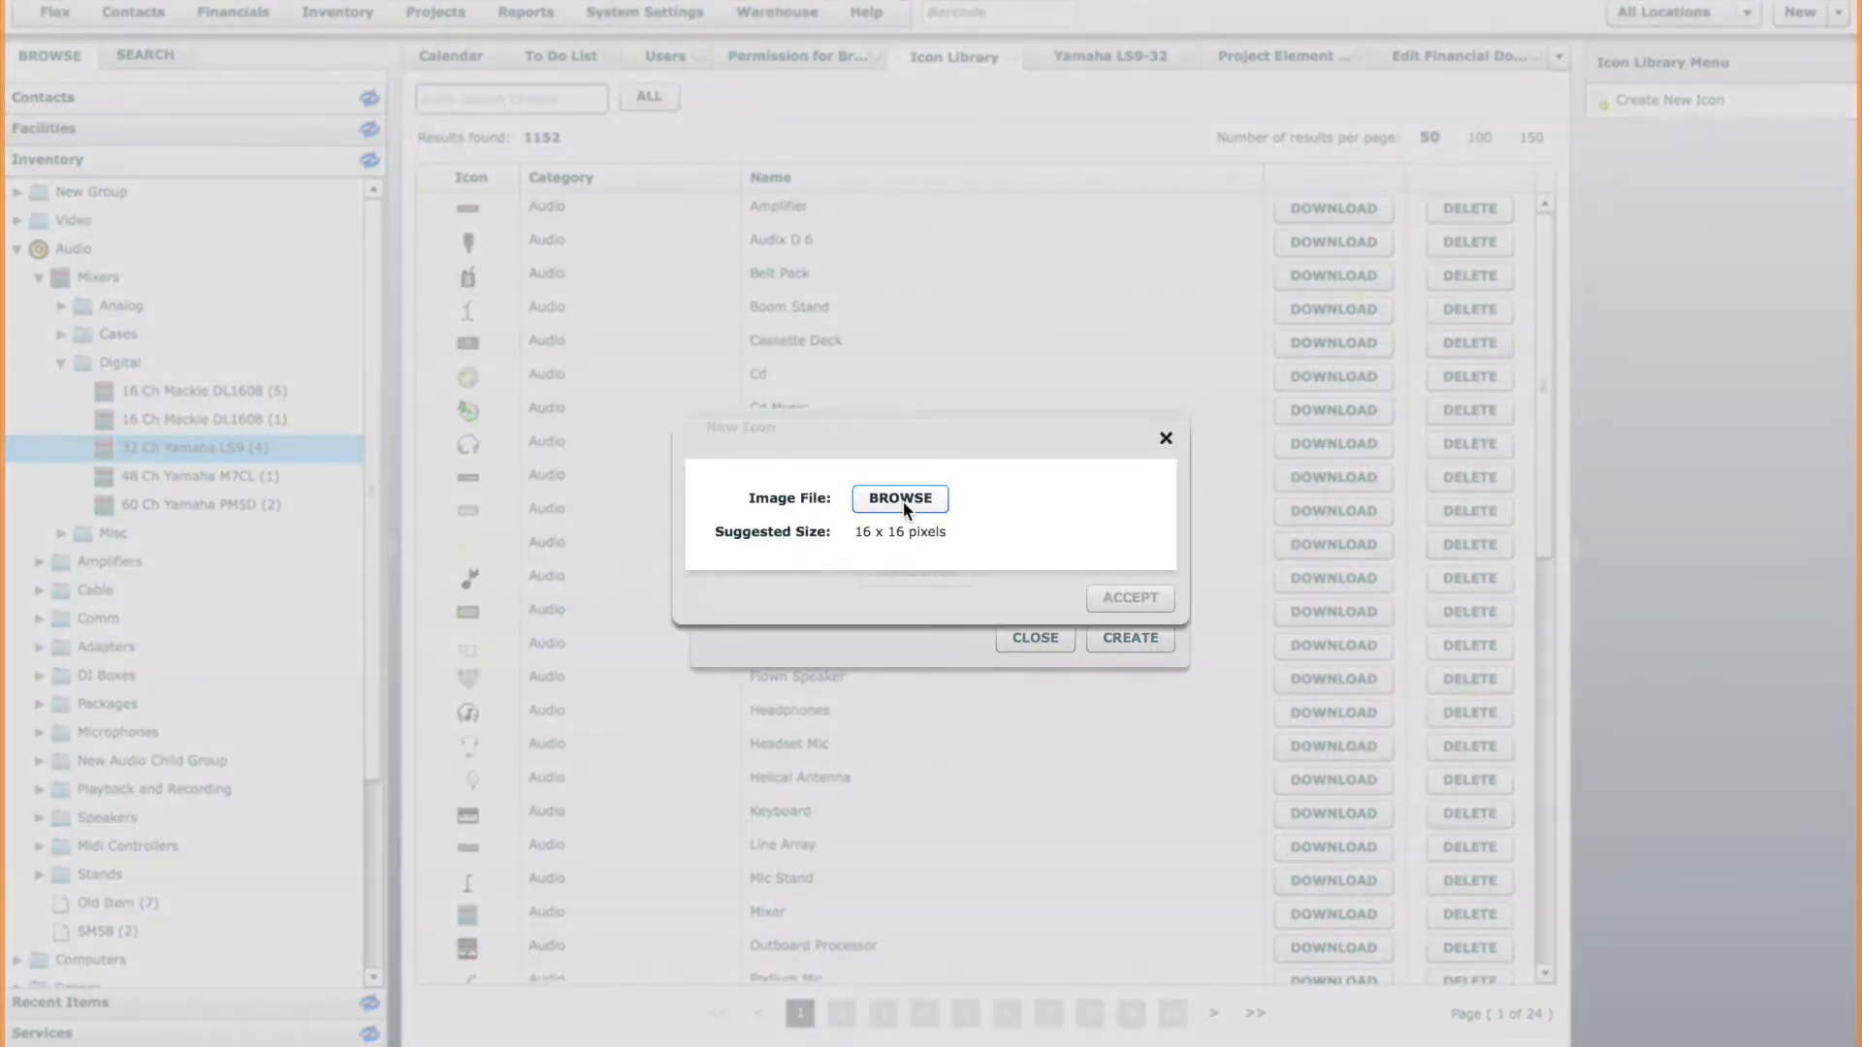
click(902, 500)
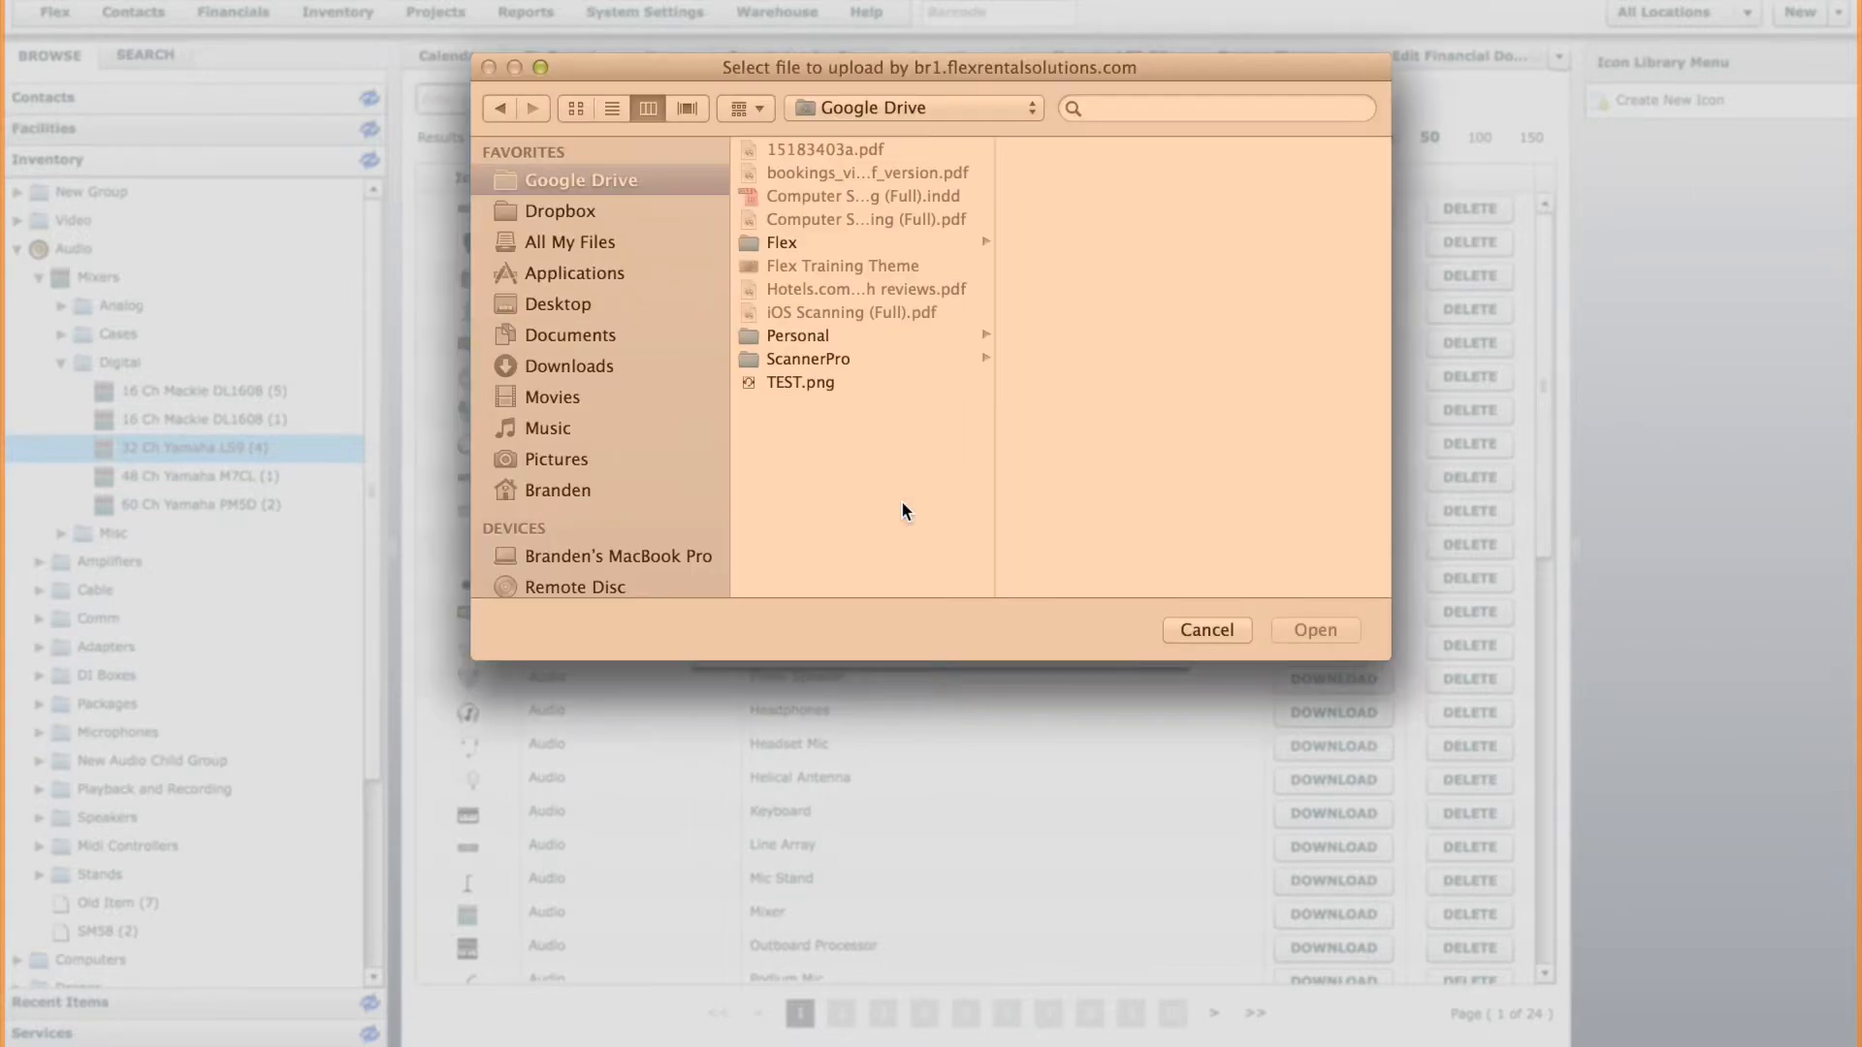
drag(815, 65, 861, 141)
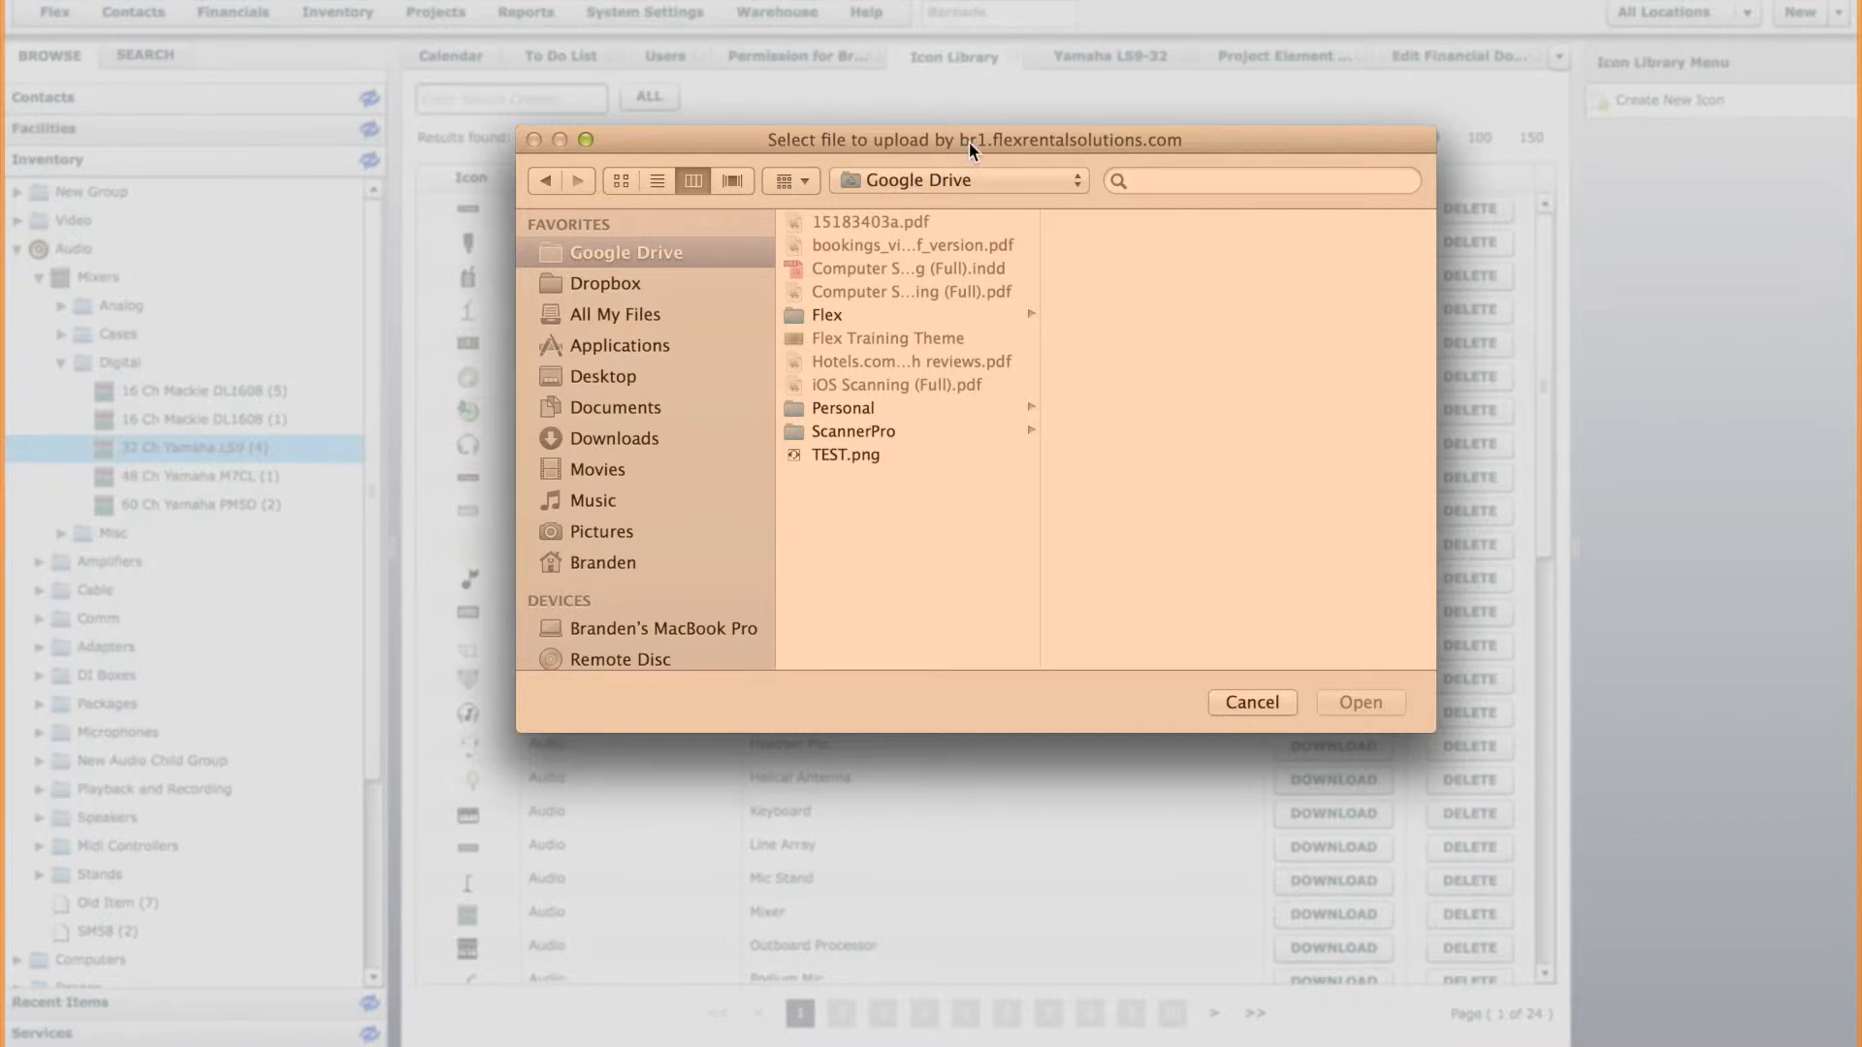
drag(896, 132, 1125, 171)
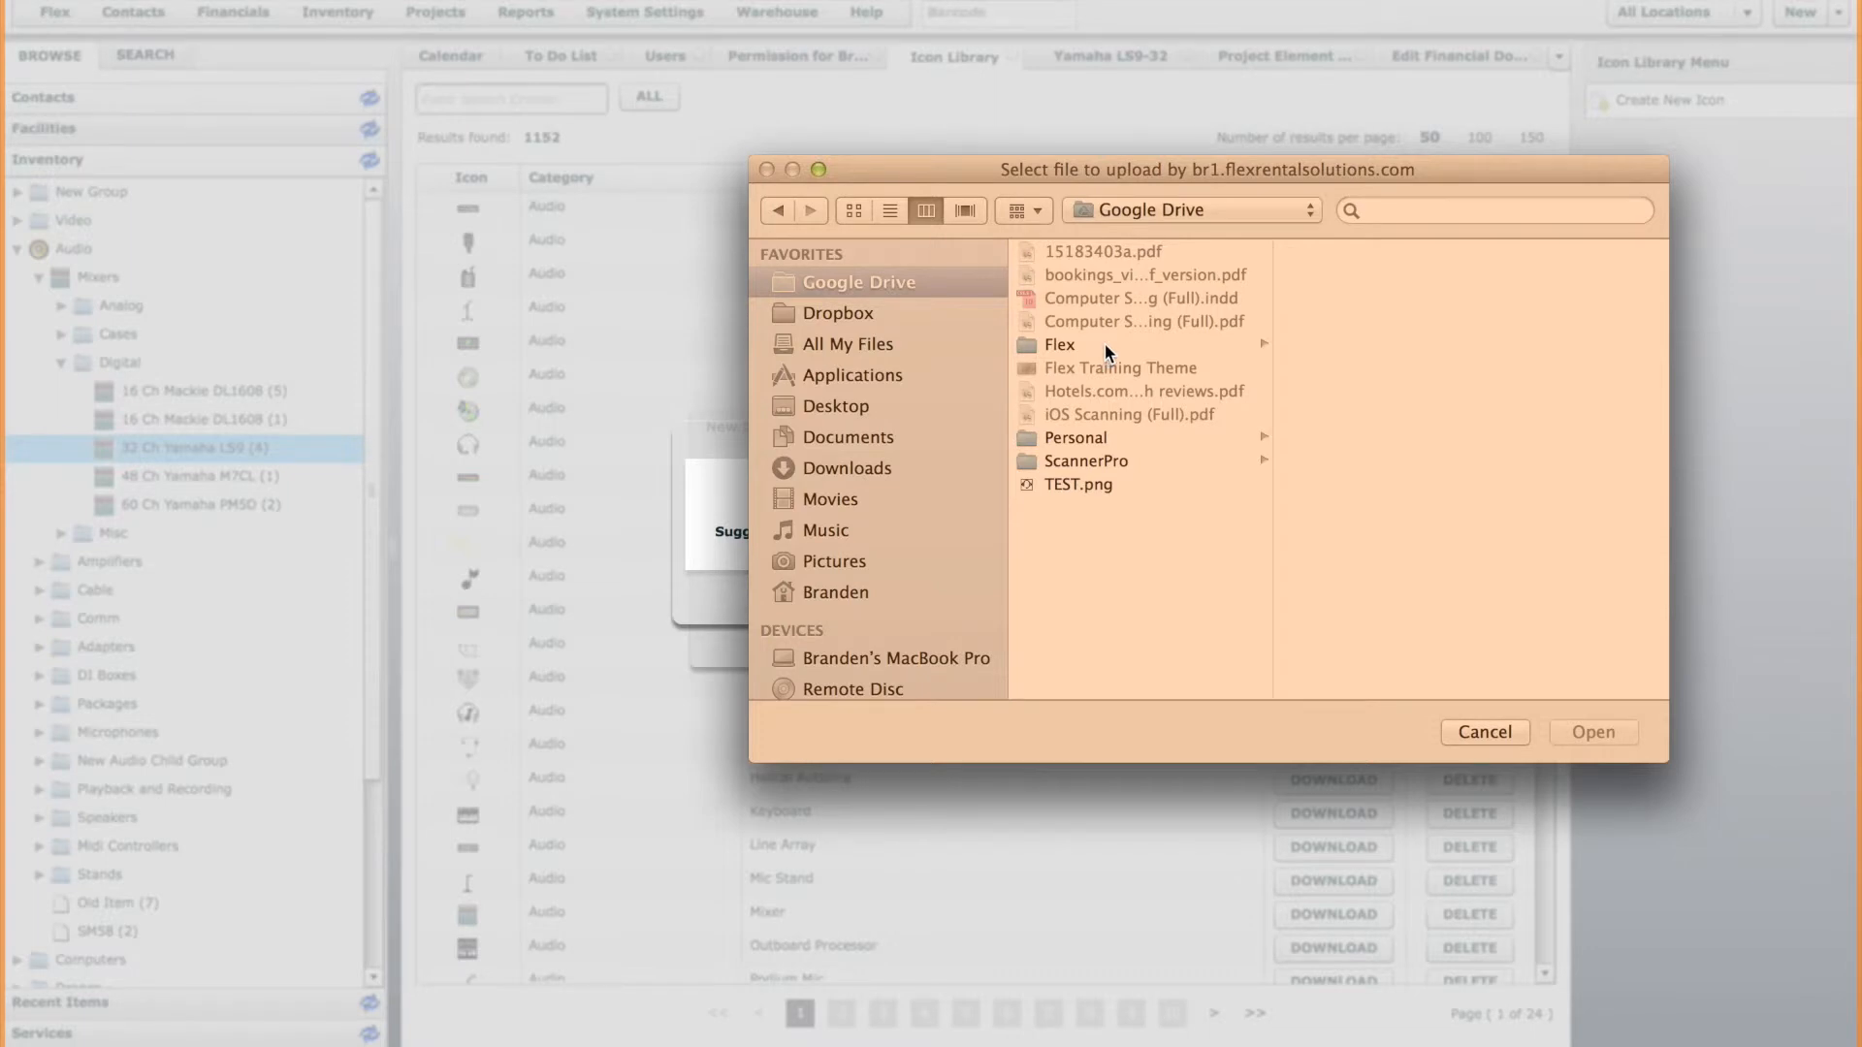
click(1092, 486)
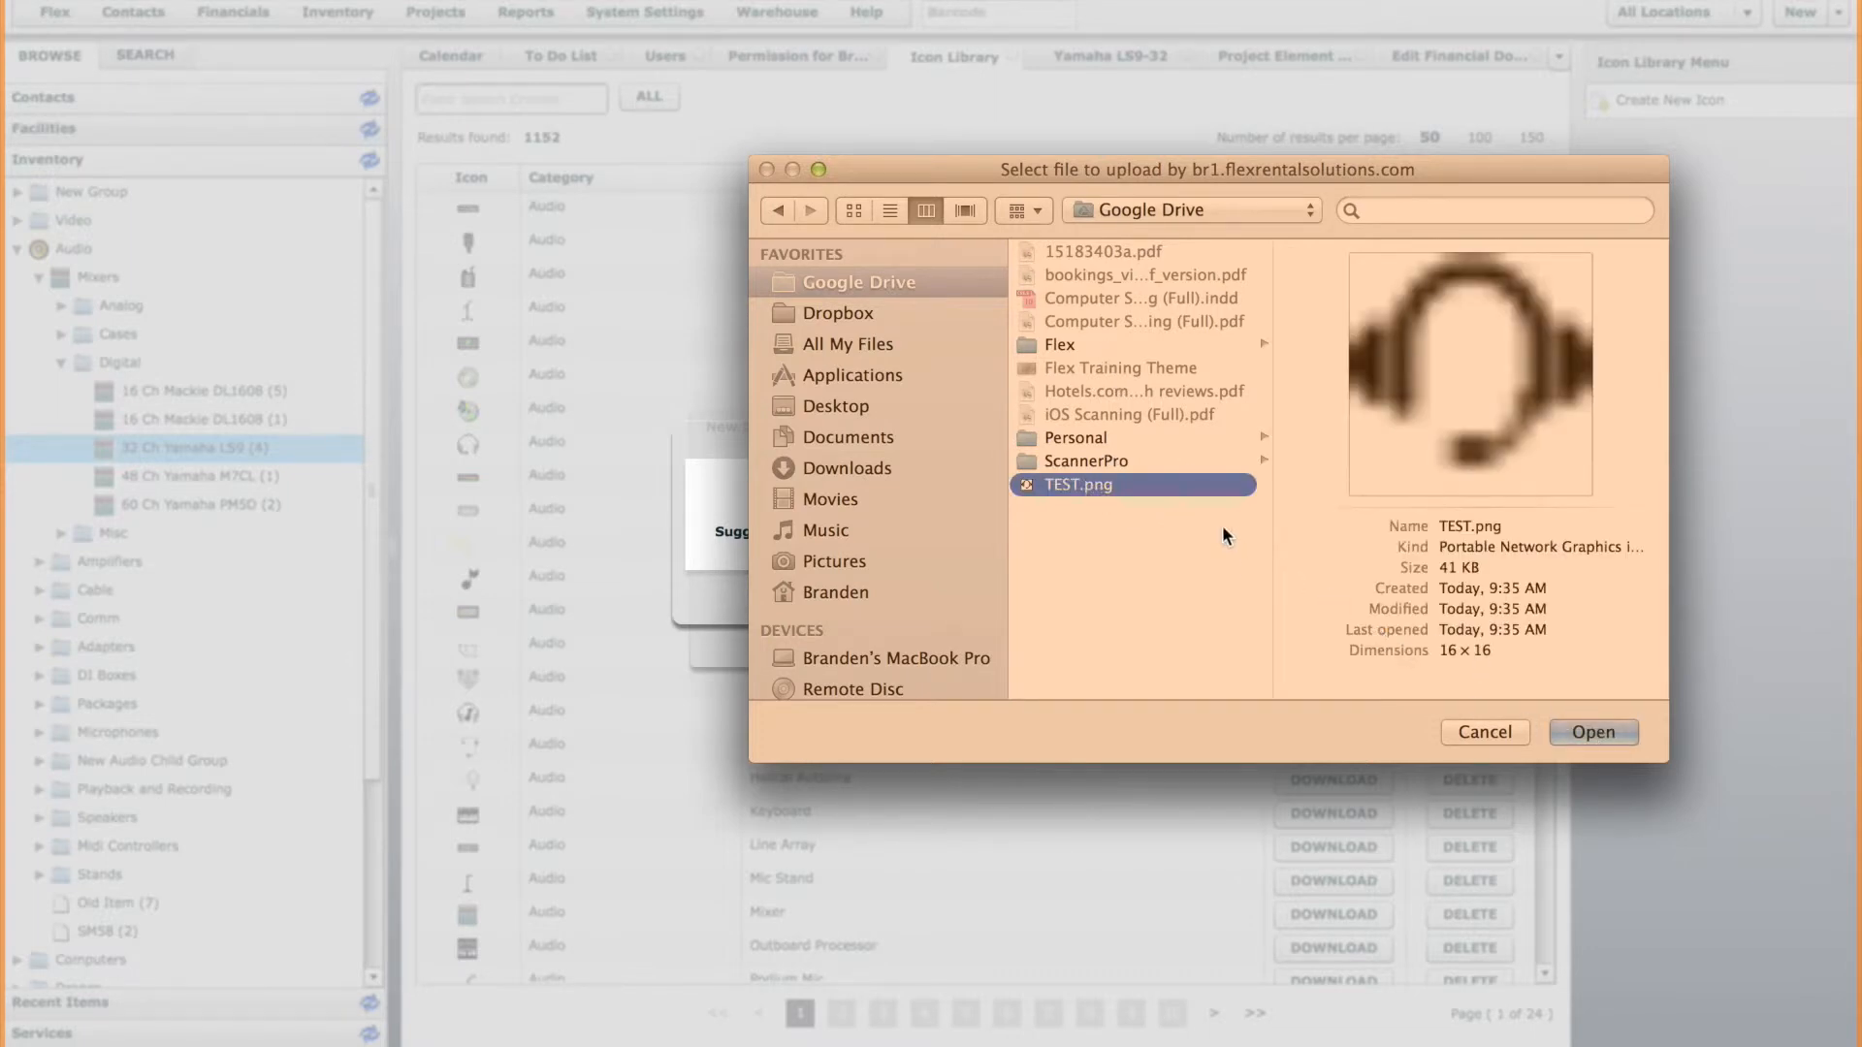
click(857, 464)
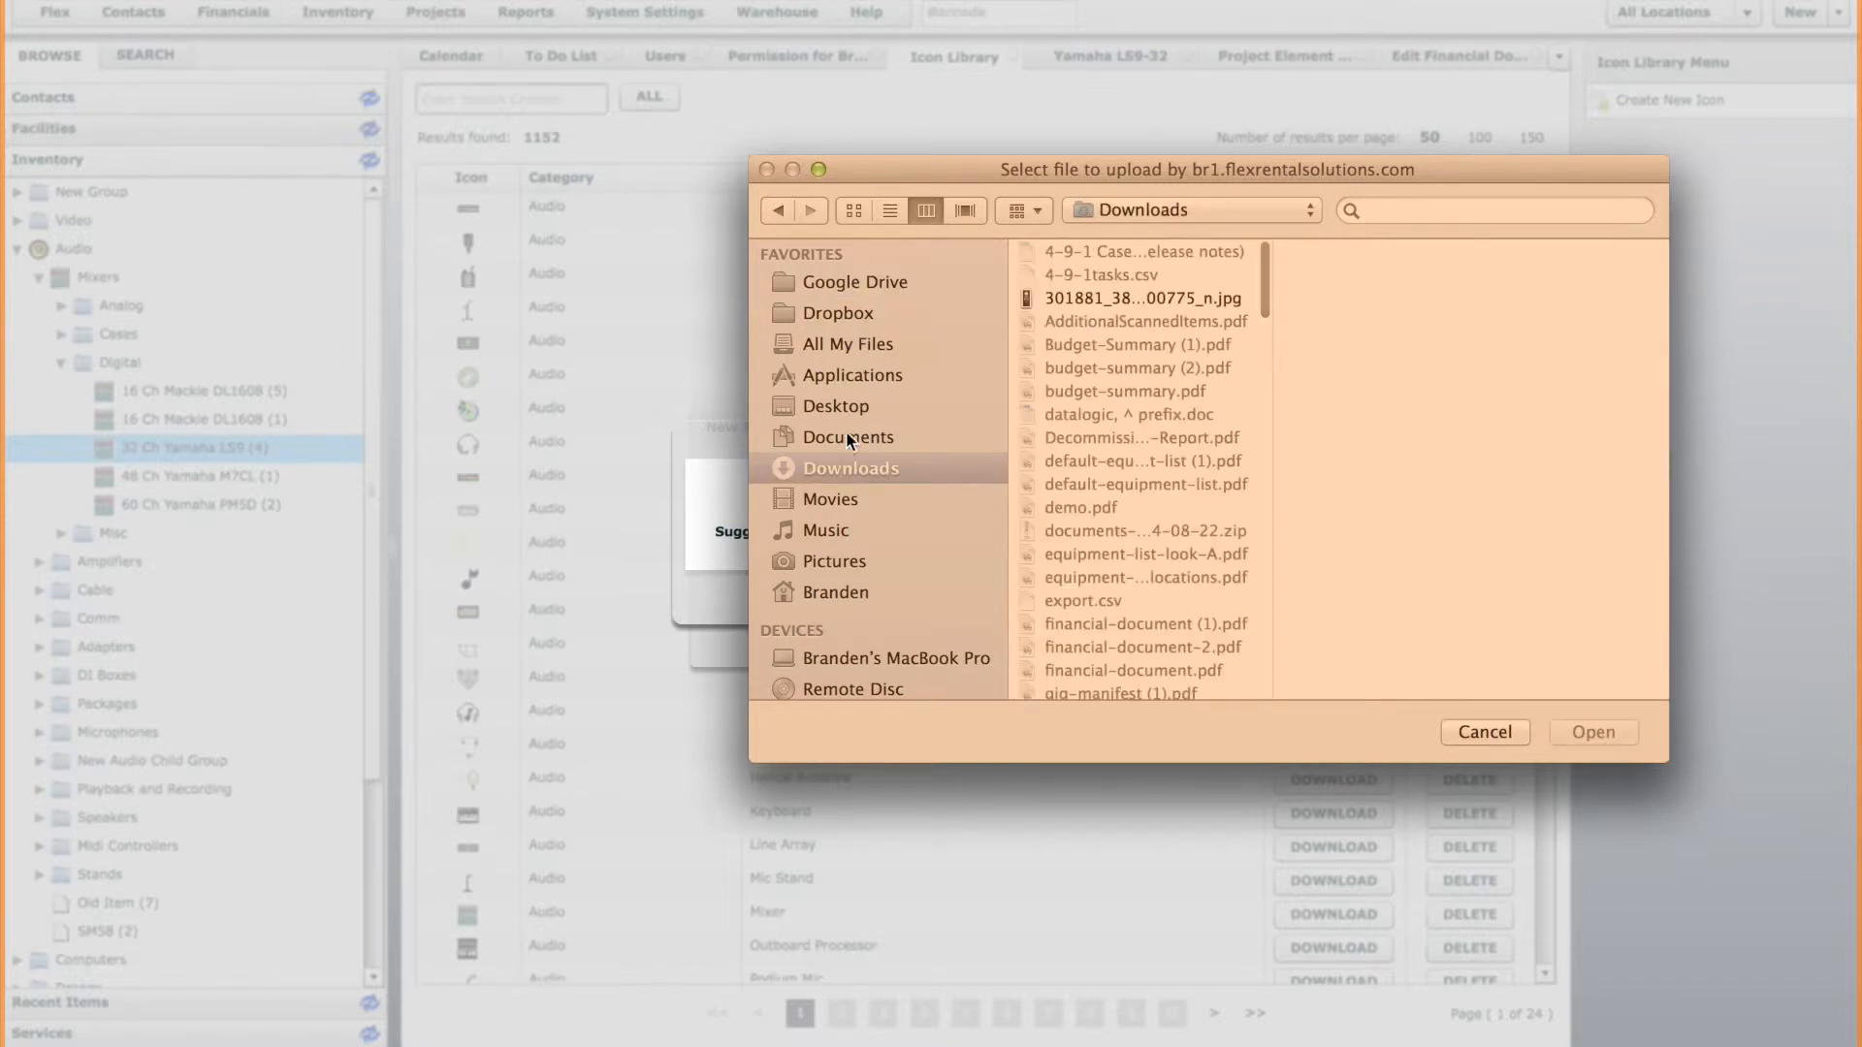
click(845, 432)
click(839, 406)
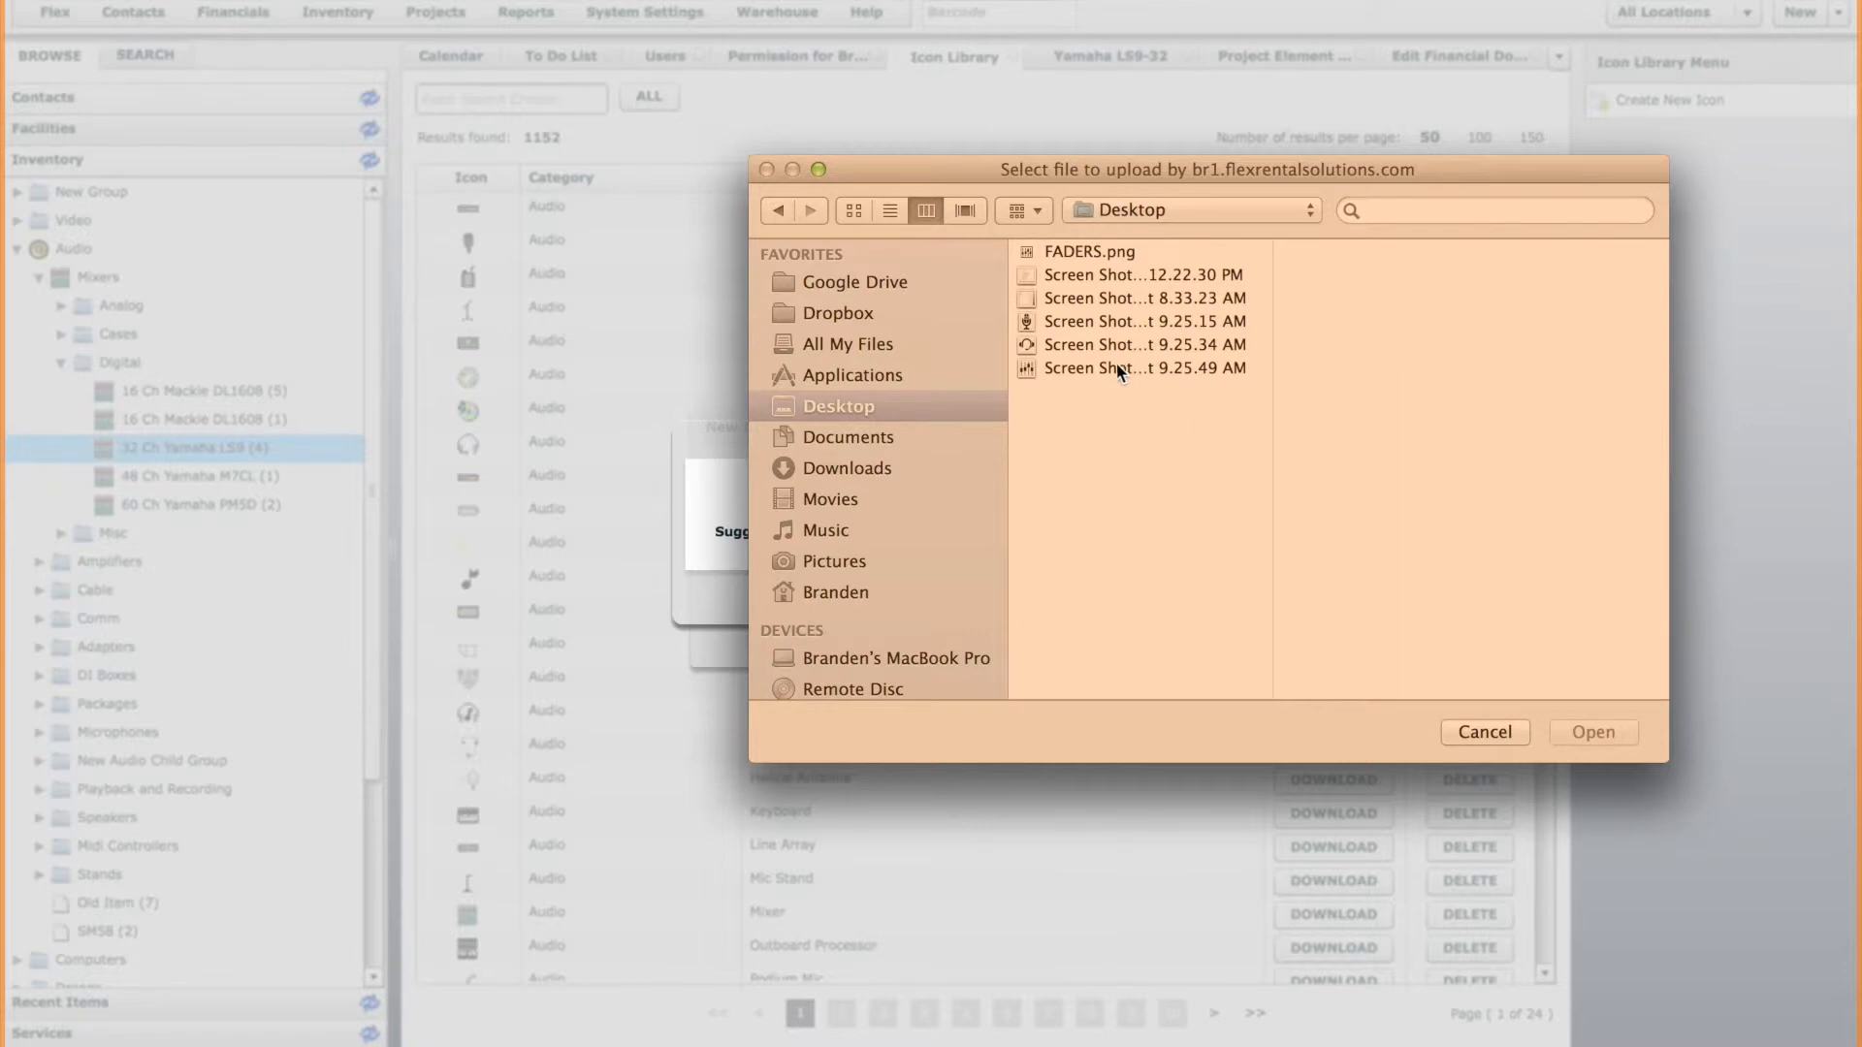
click(1099, 254)
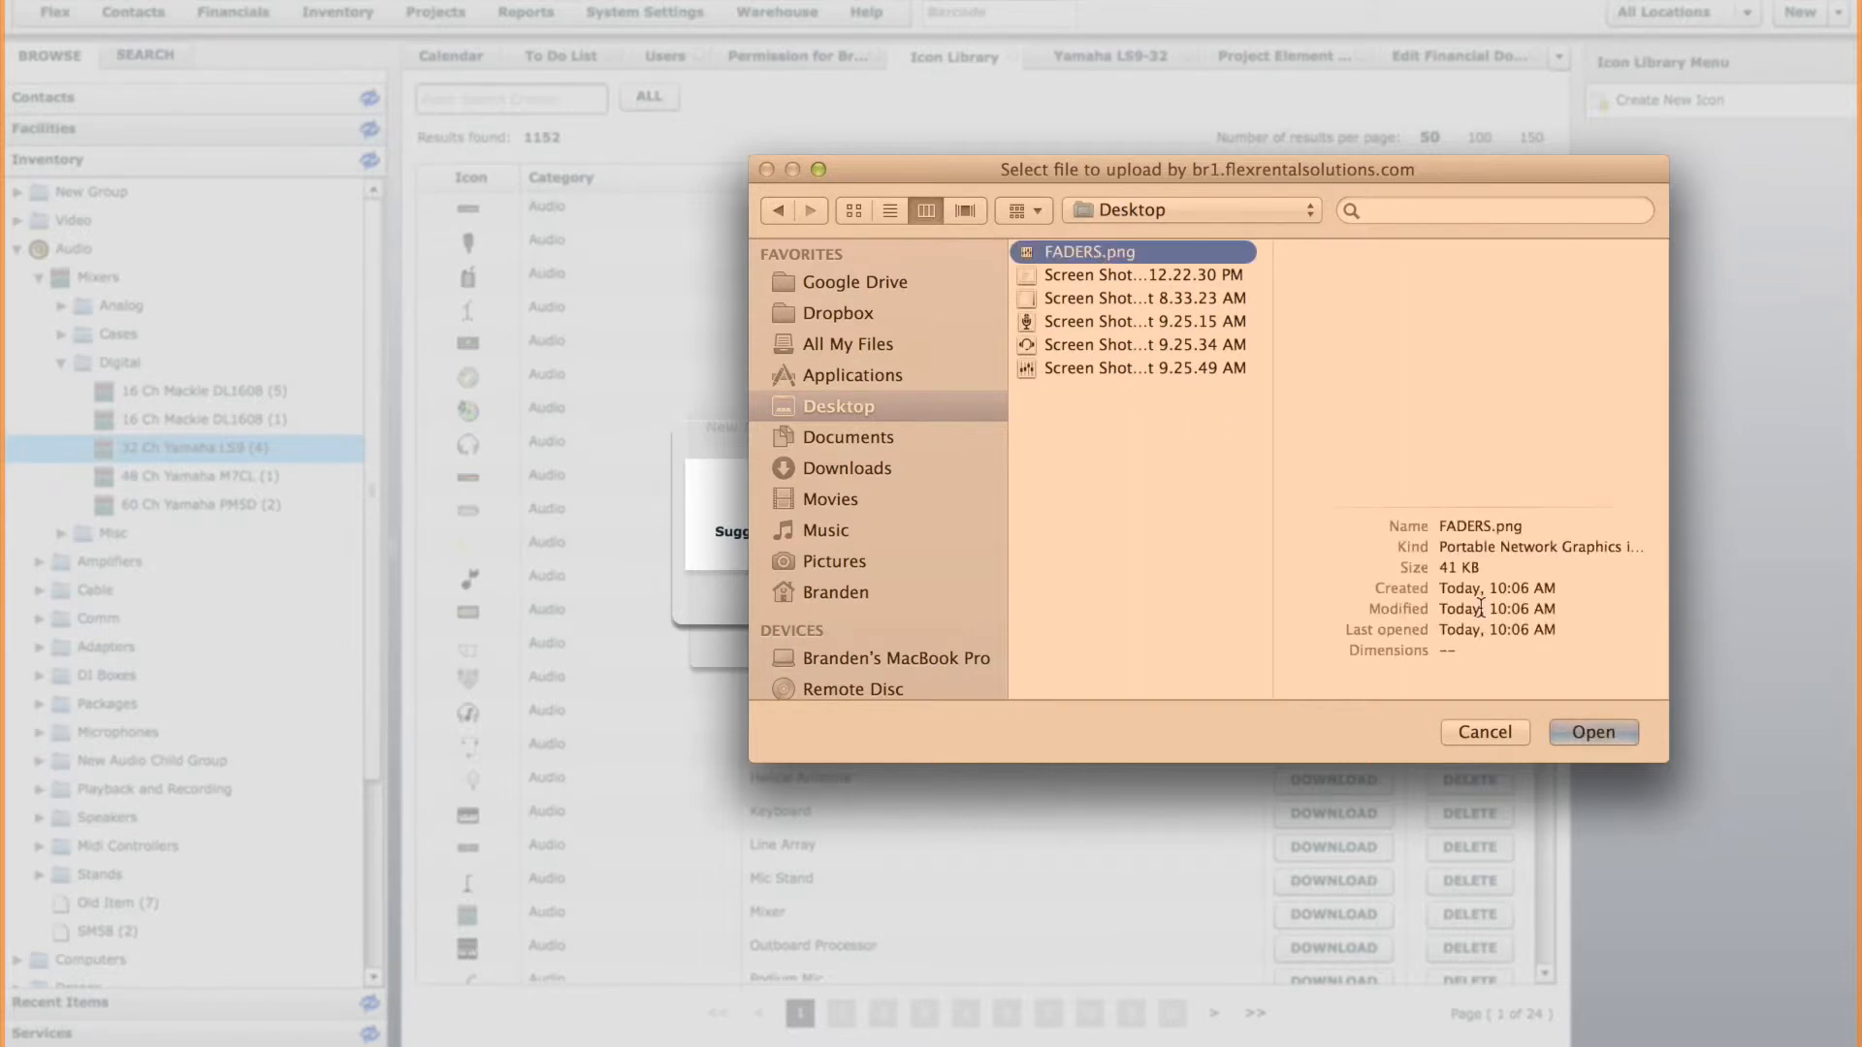
click(1612, 731)
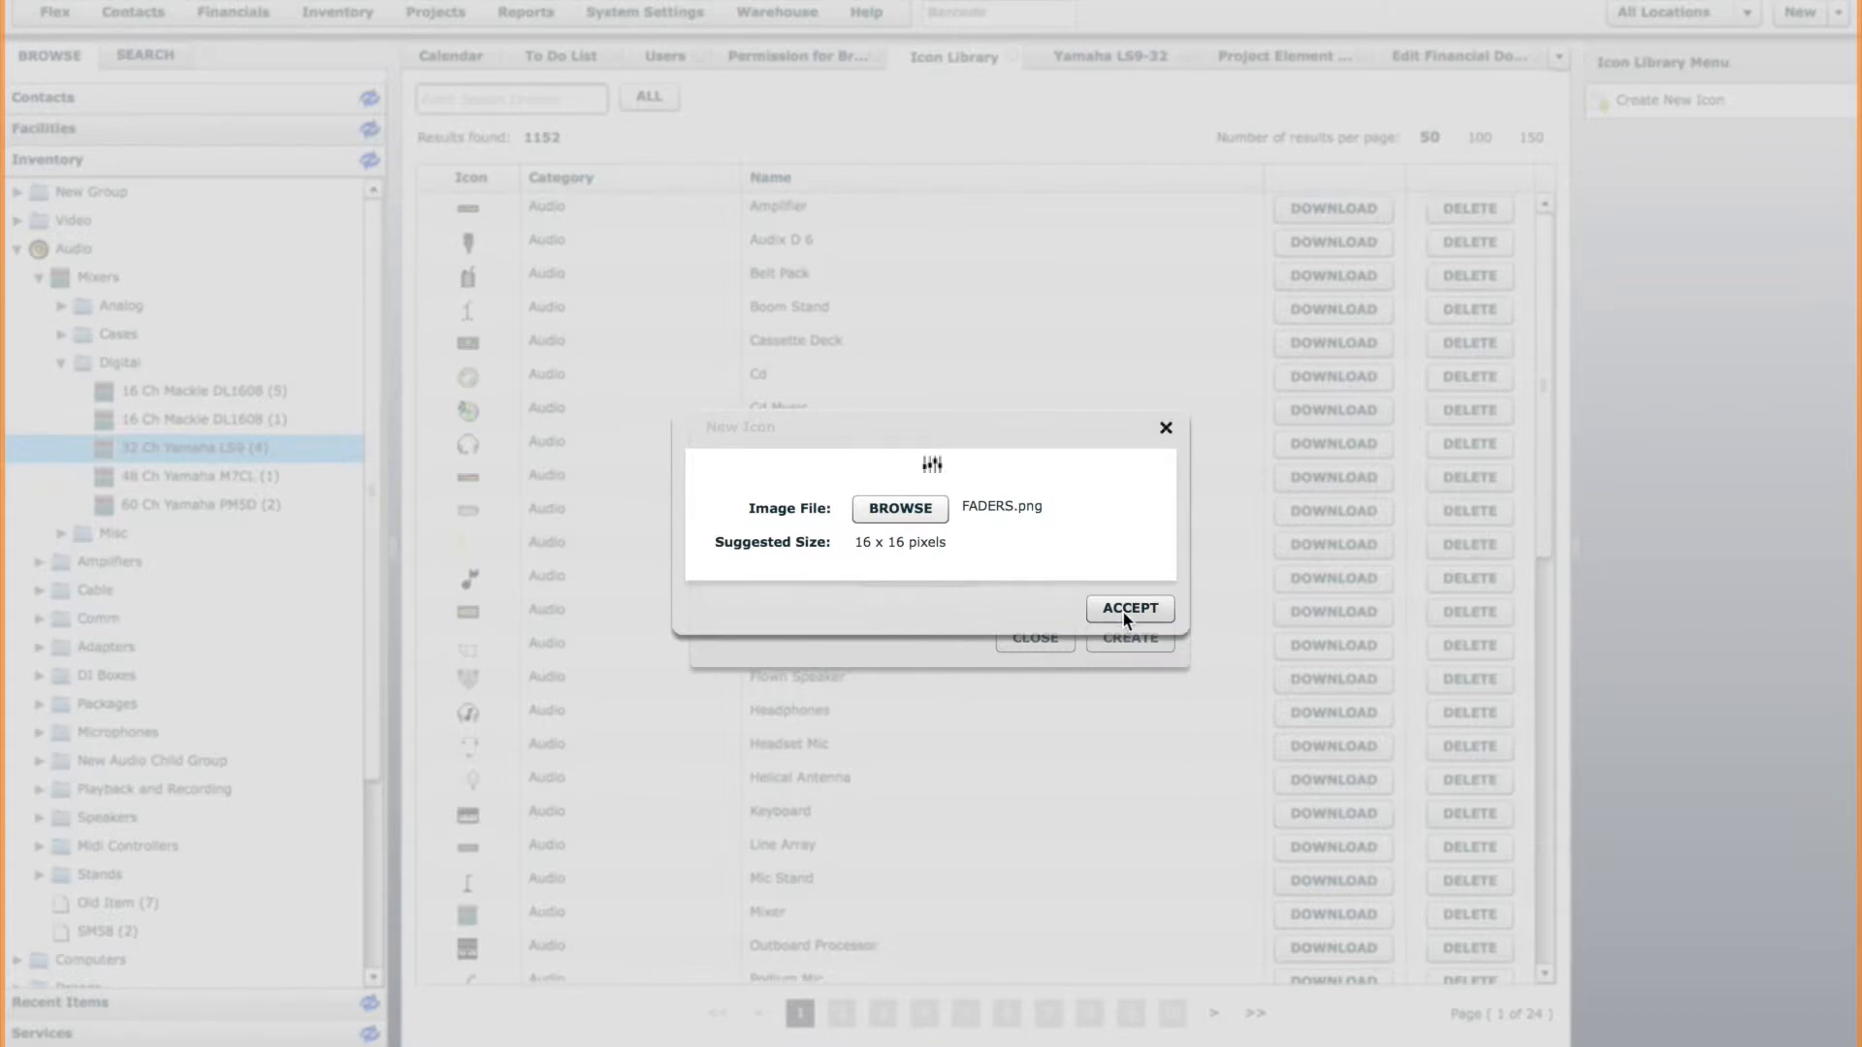
click(1131, 609)
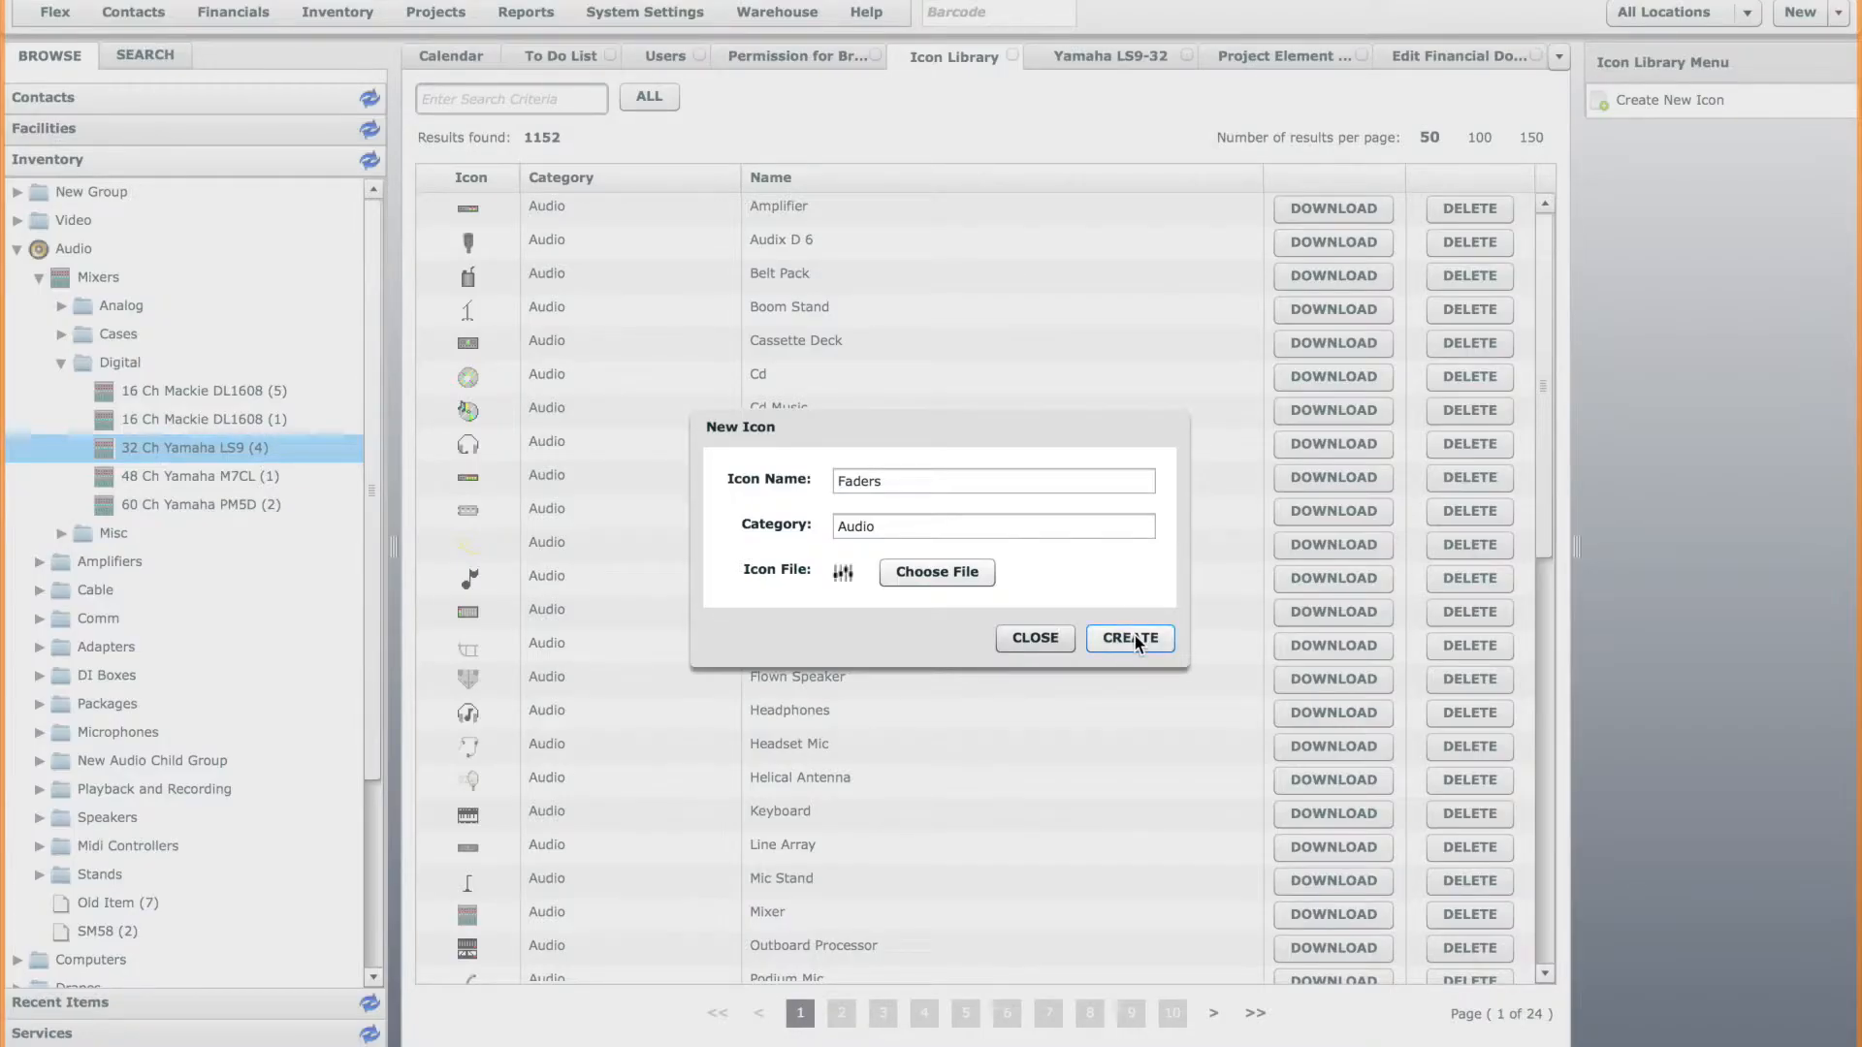
click(1134, 636)
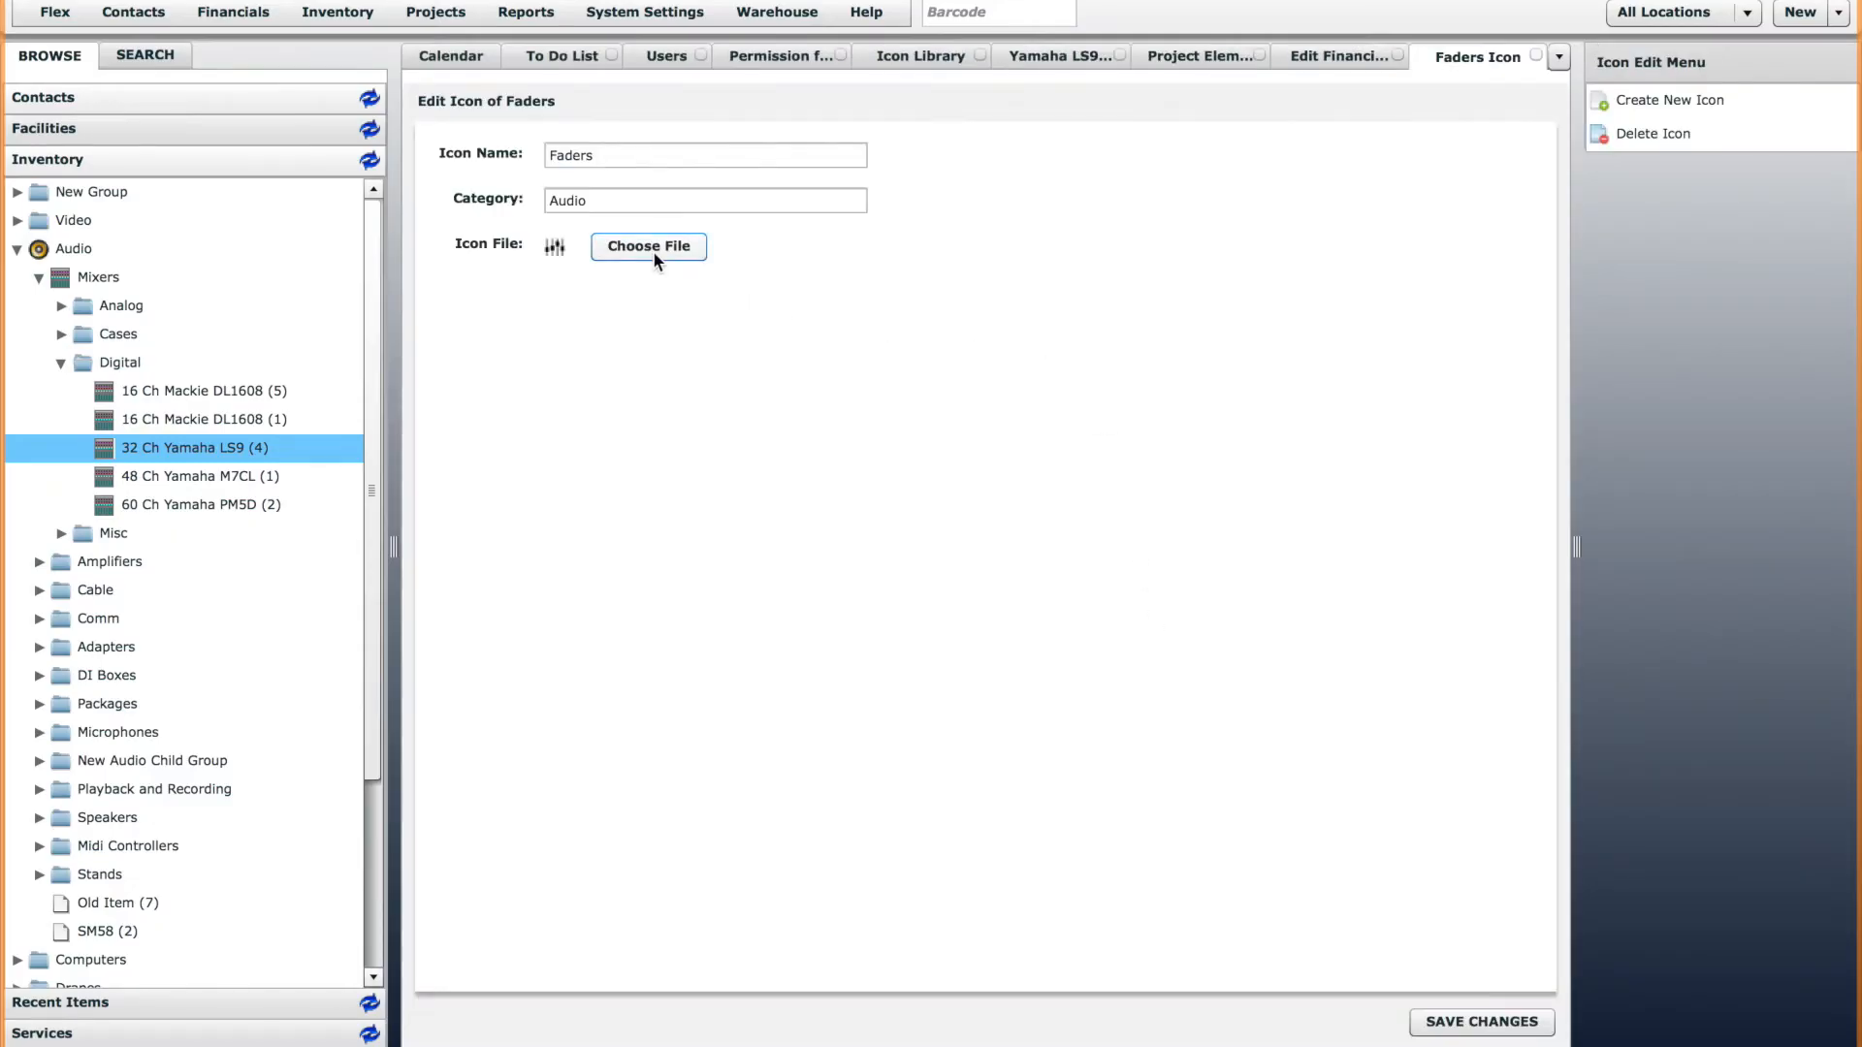
Return to the Icon Library and refresh its icon list.
click(923, 55)
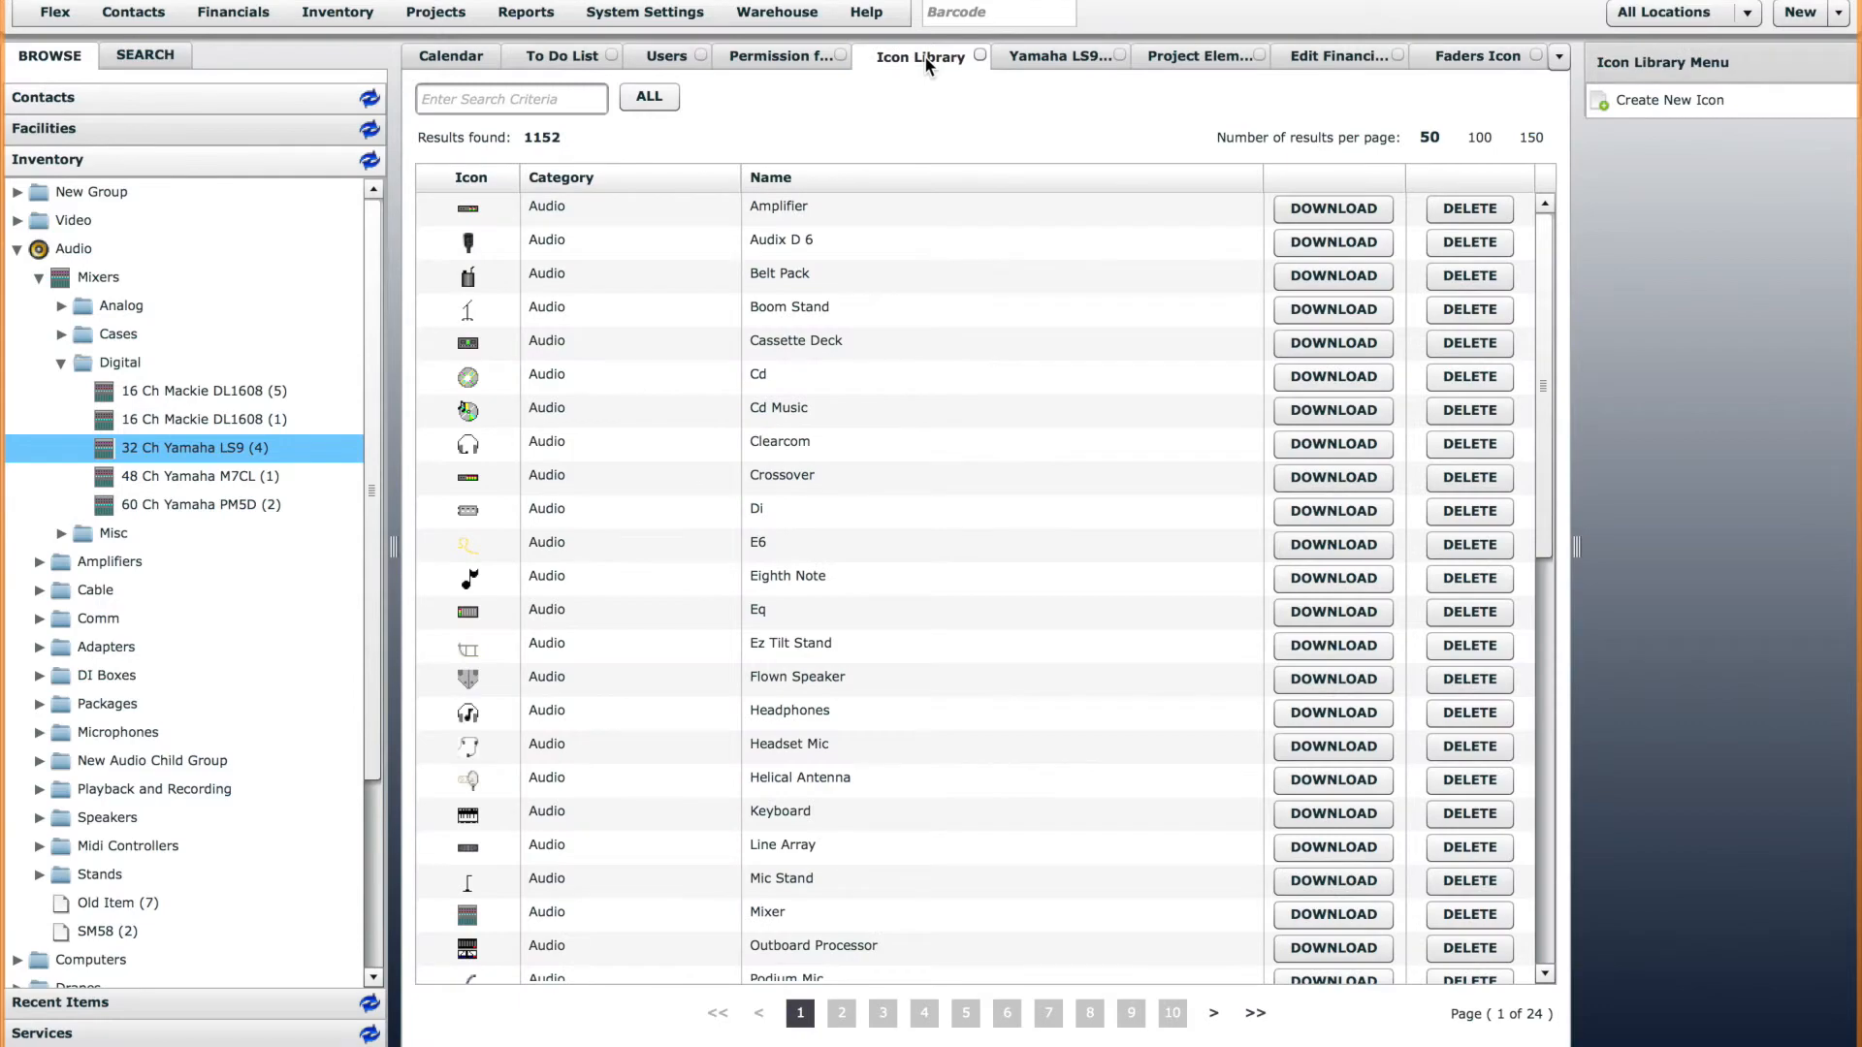
right_click(923, 55)
click(1013, 117)
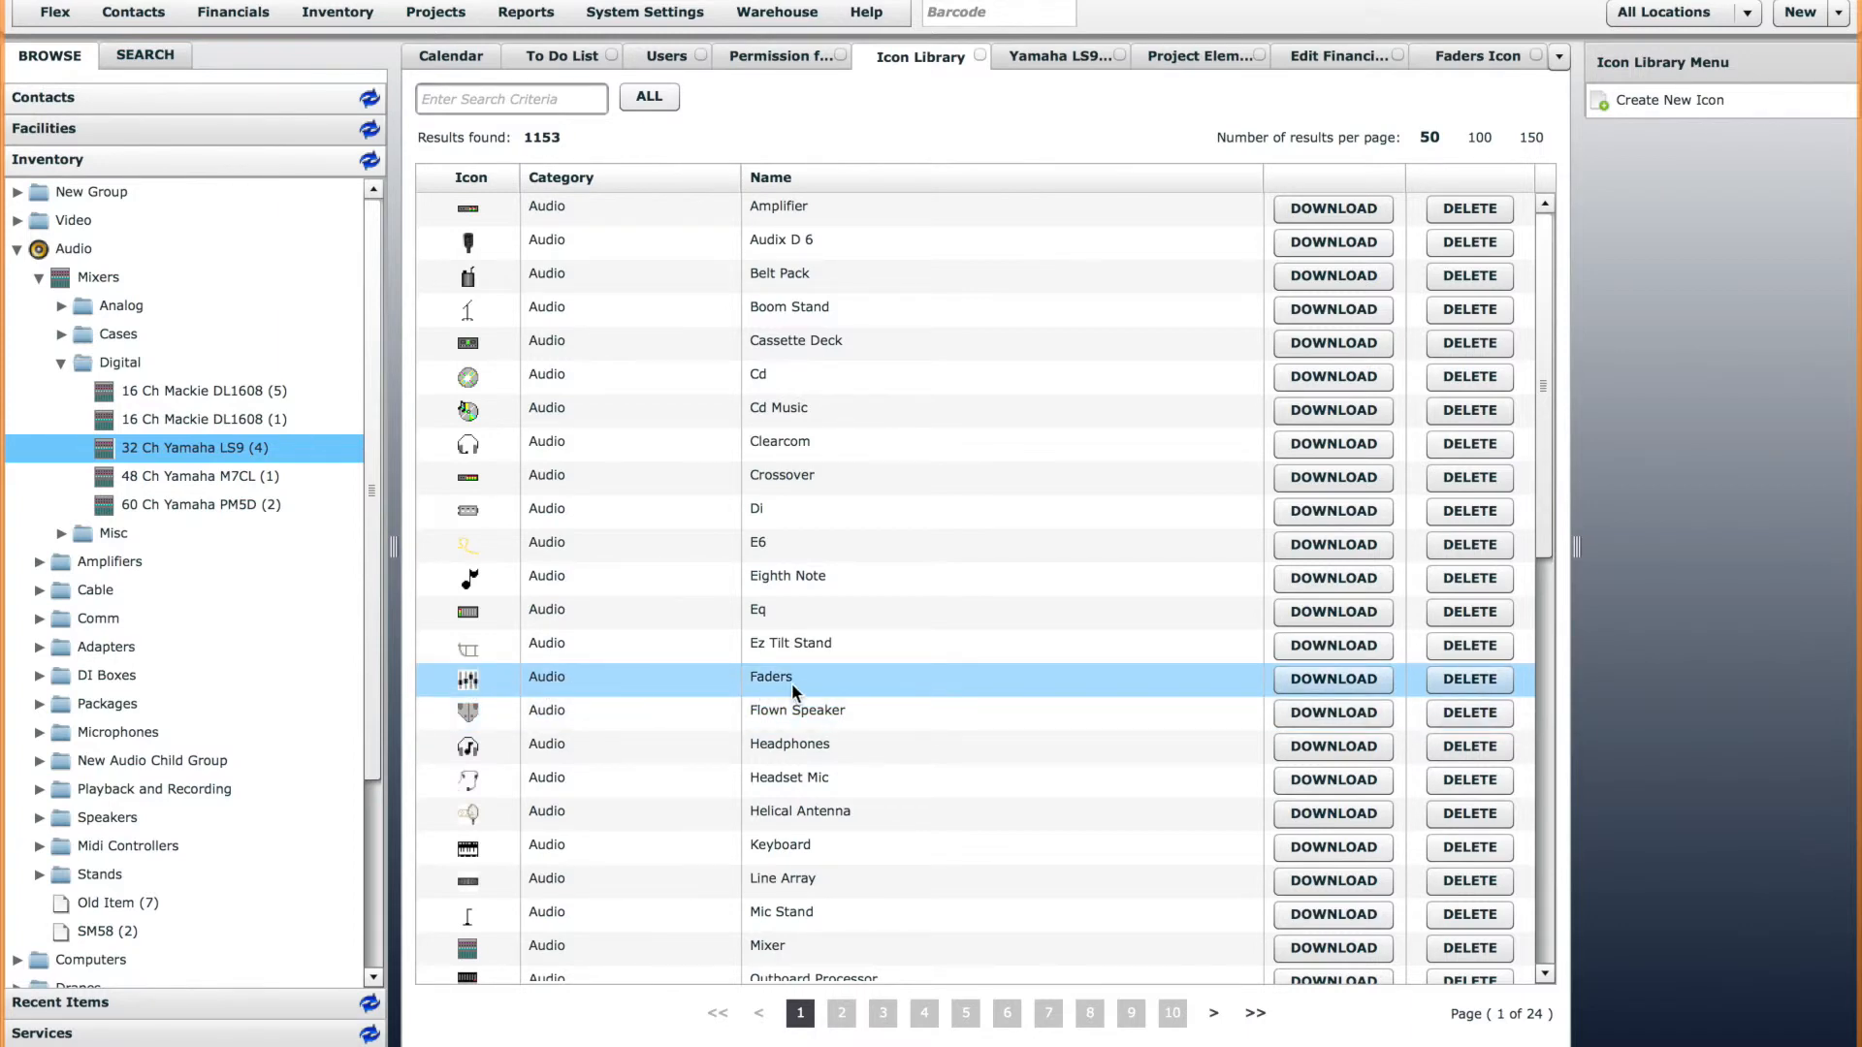
Edit the Mixers inventory group to use the Faders icon and update the group.
click(74, 286)
right_click(101, 279)
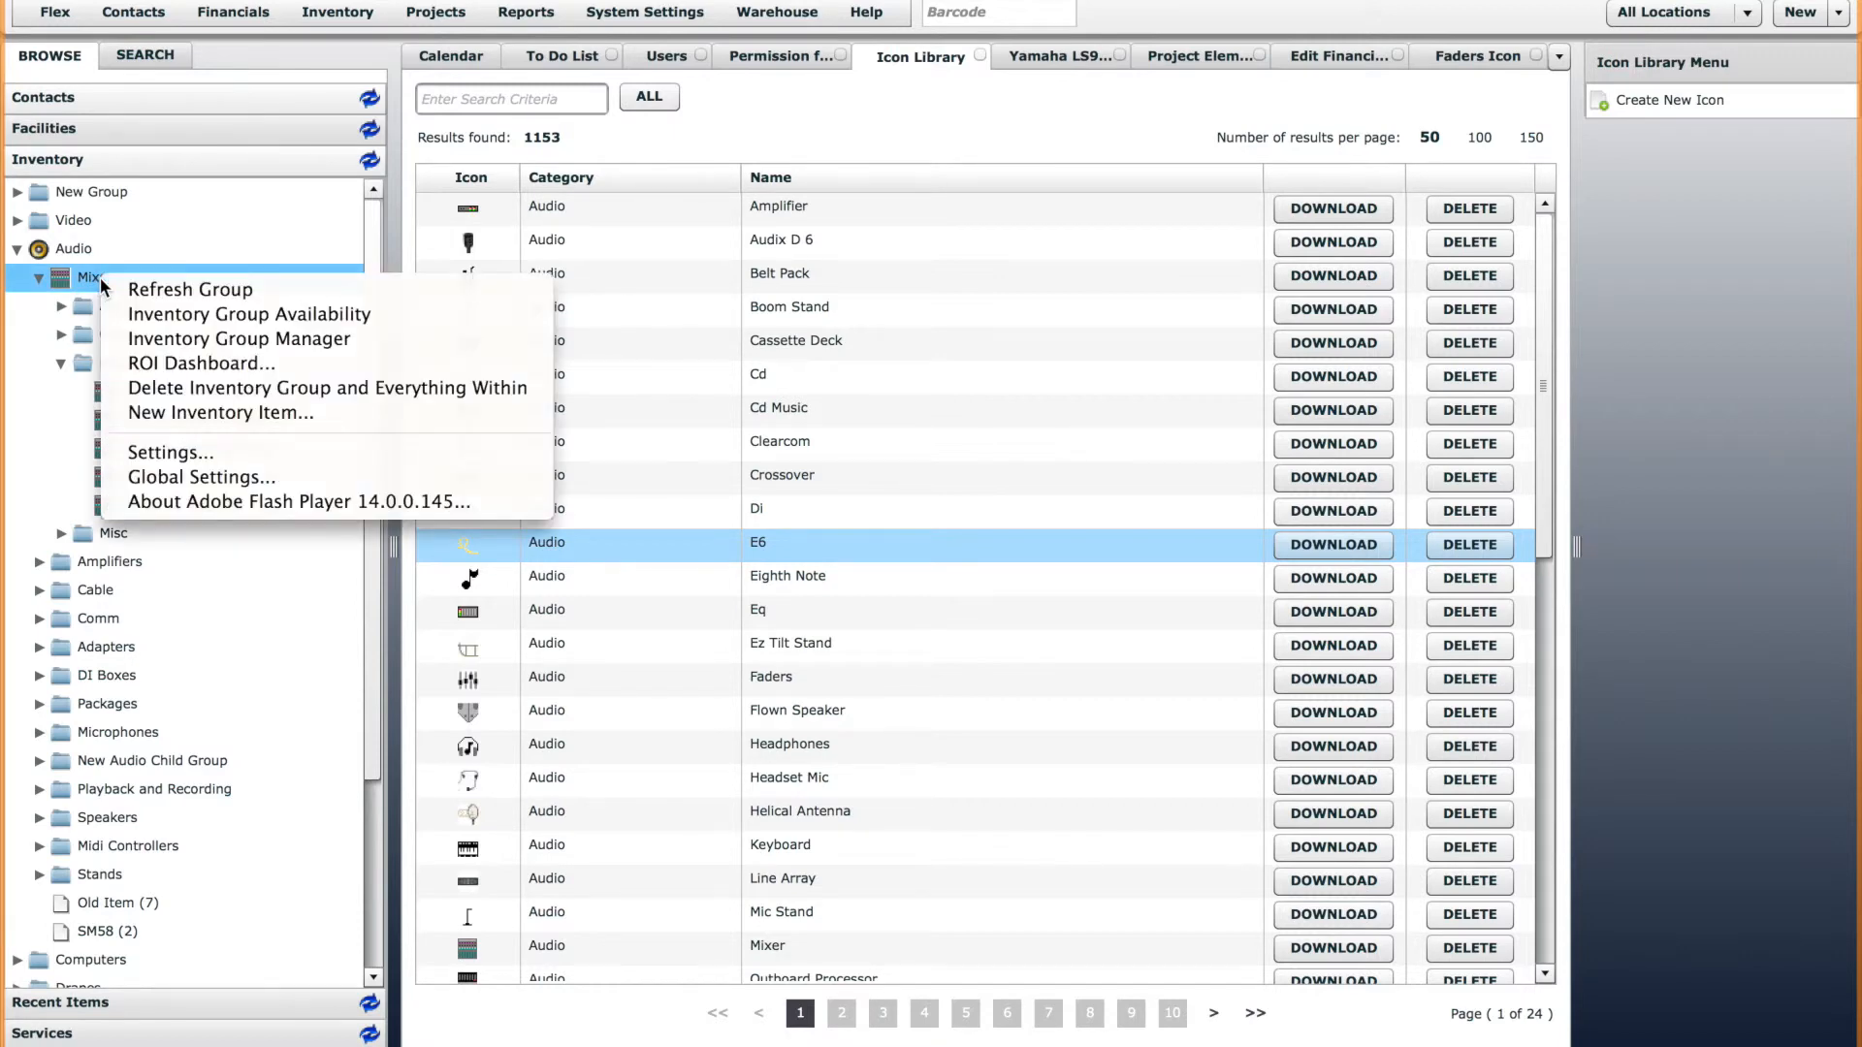
click(222, 339)
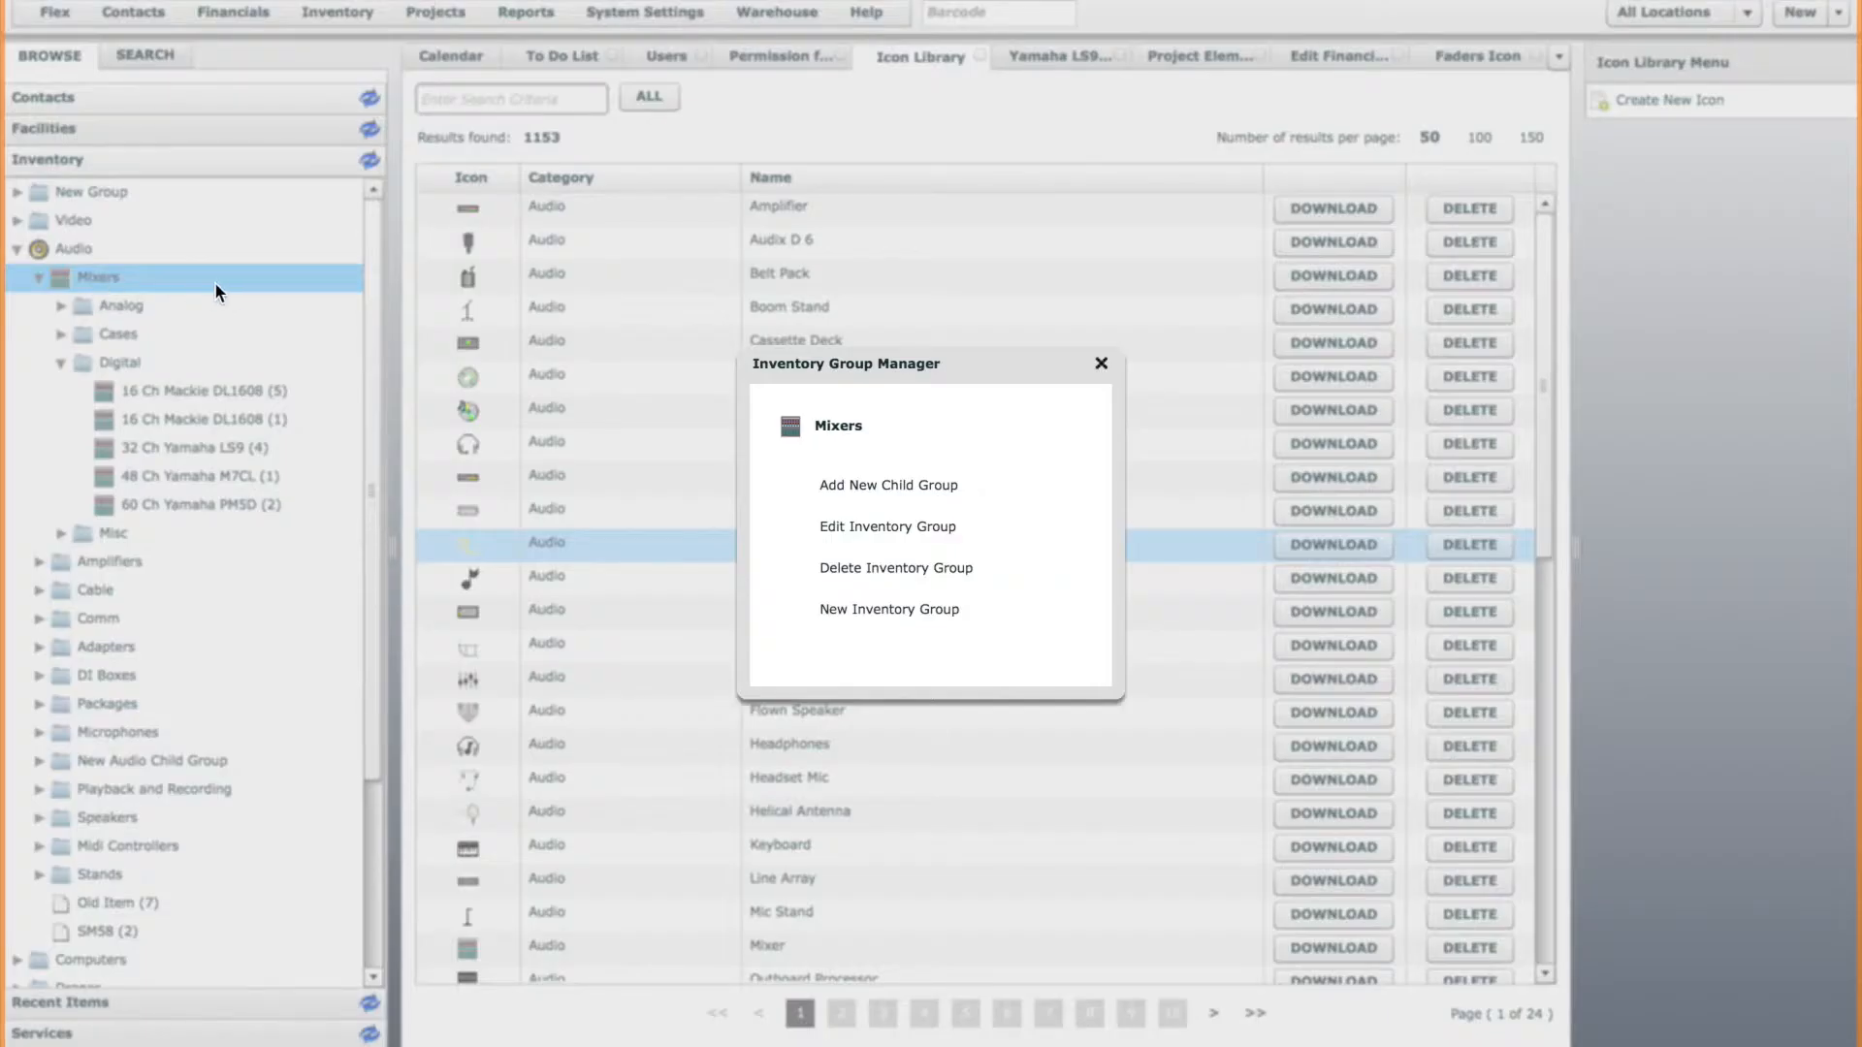
click(883, 527)
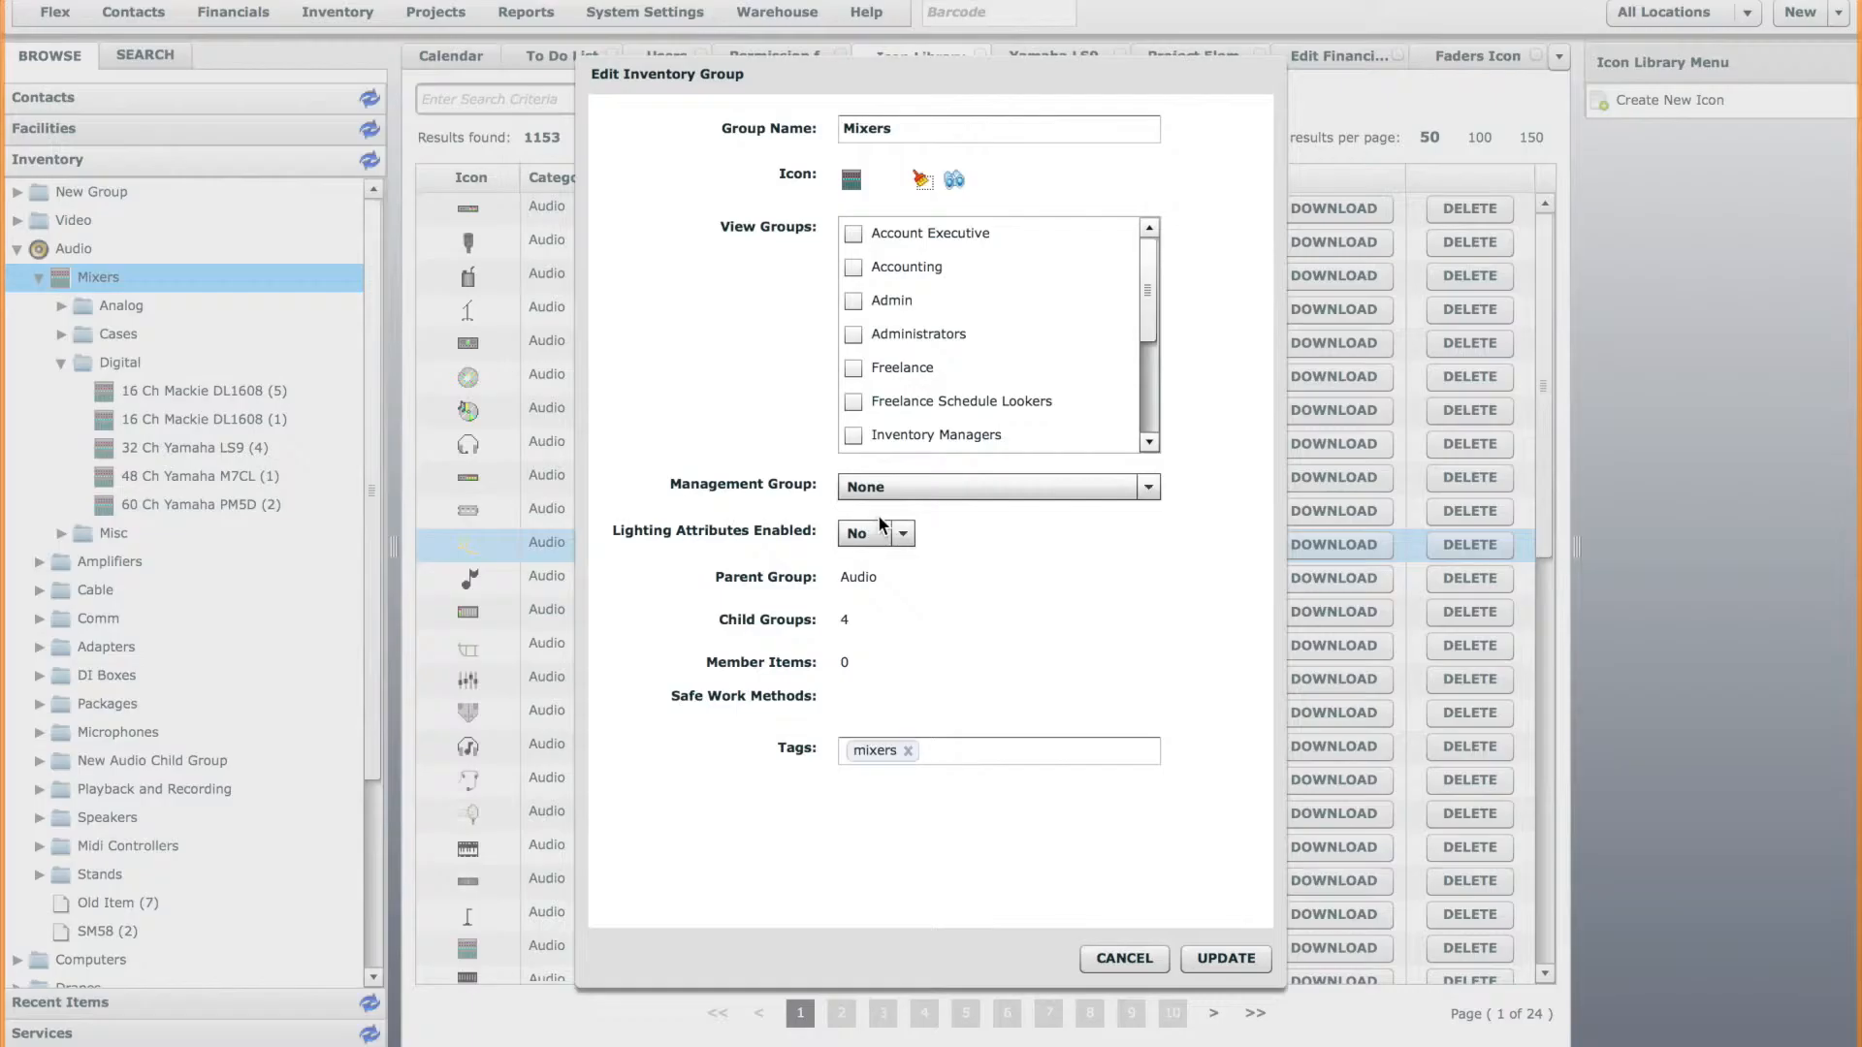
click(955, 181)
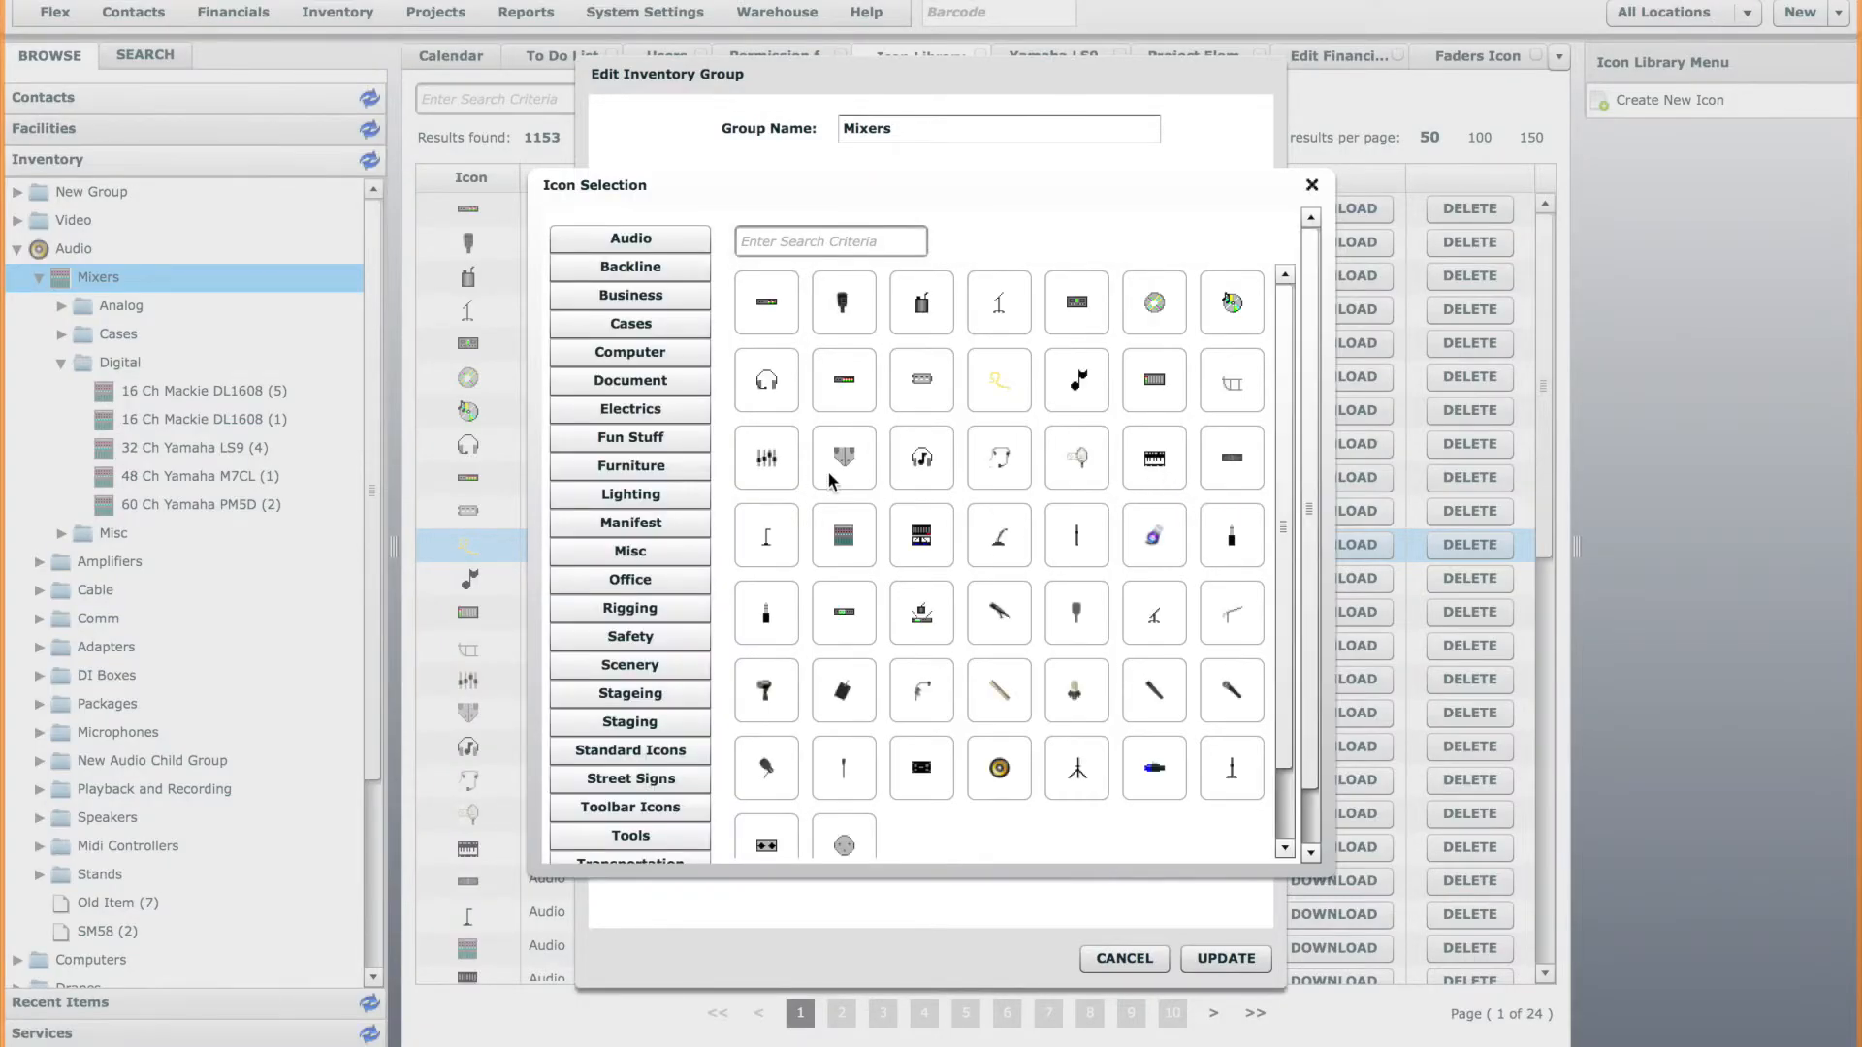
click(767, 458)
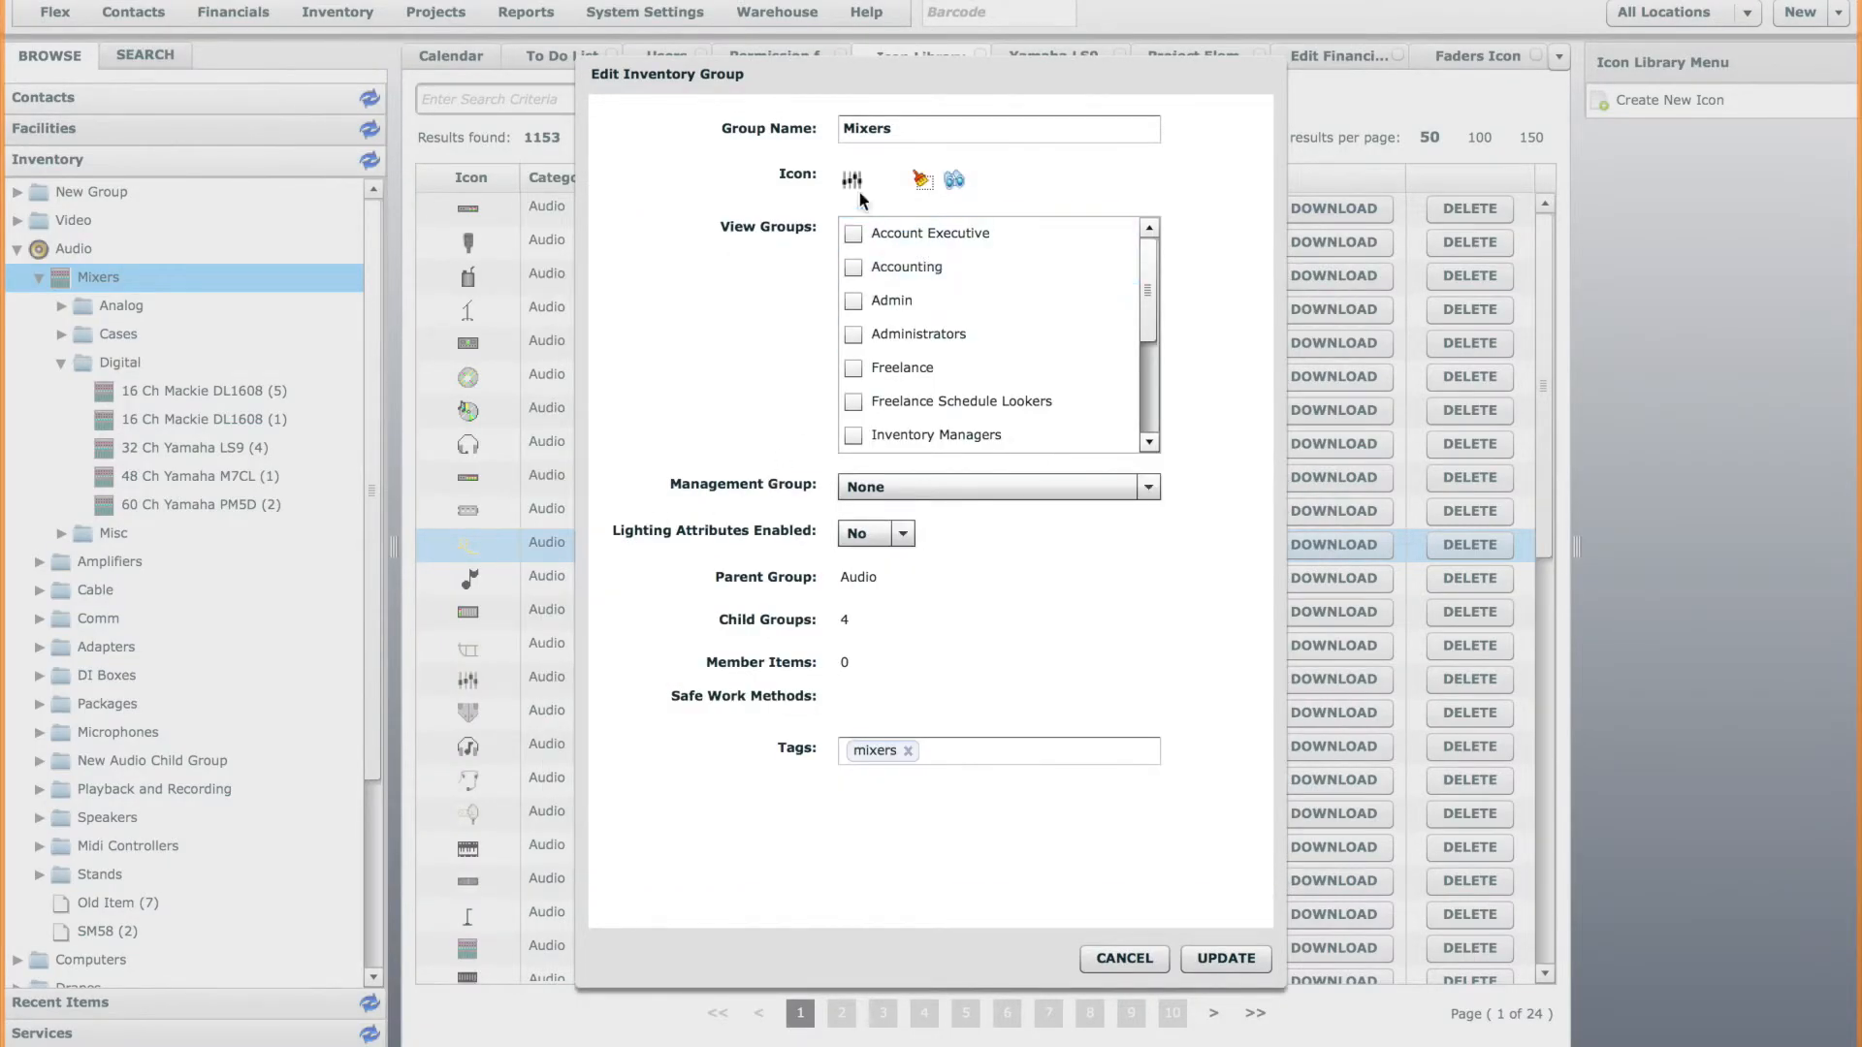
click(1226, 958)
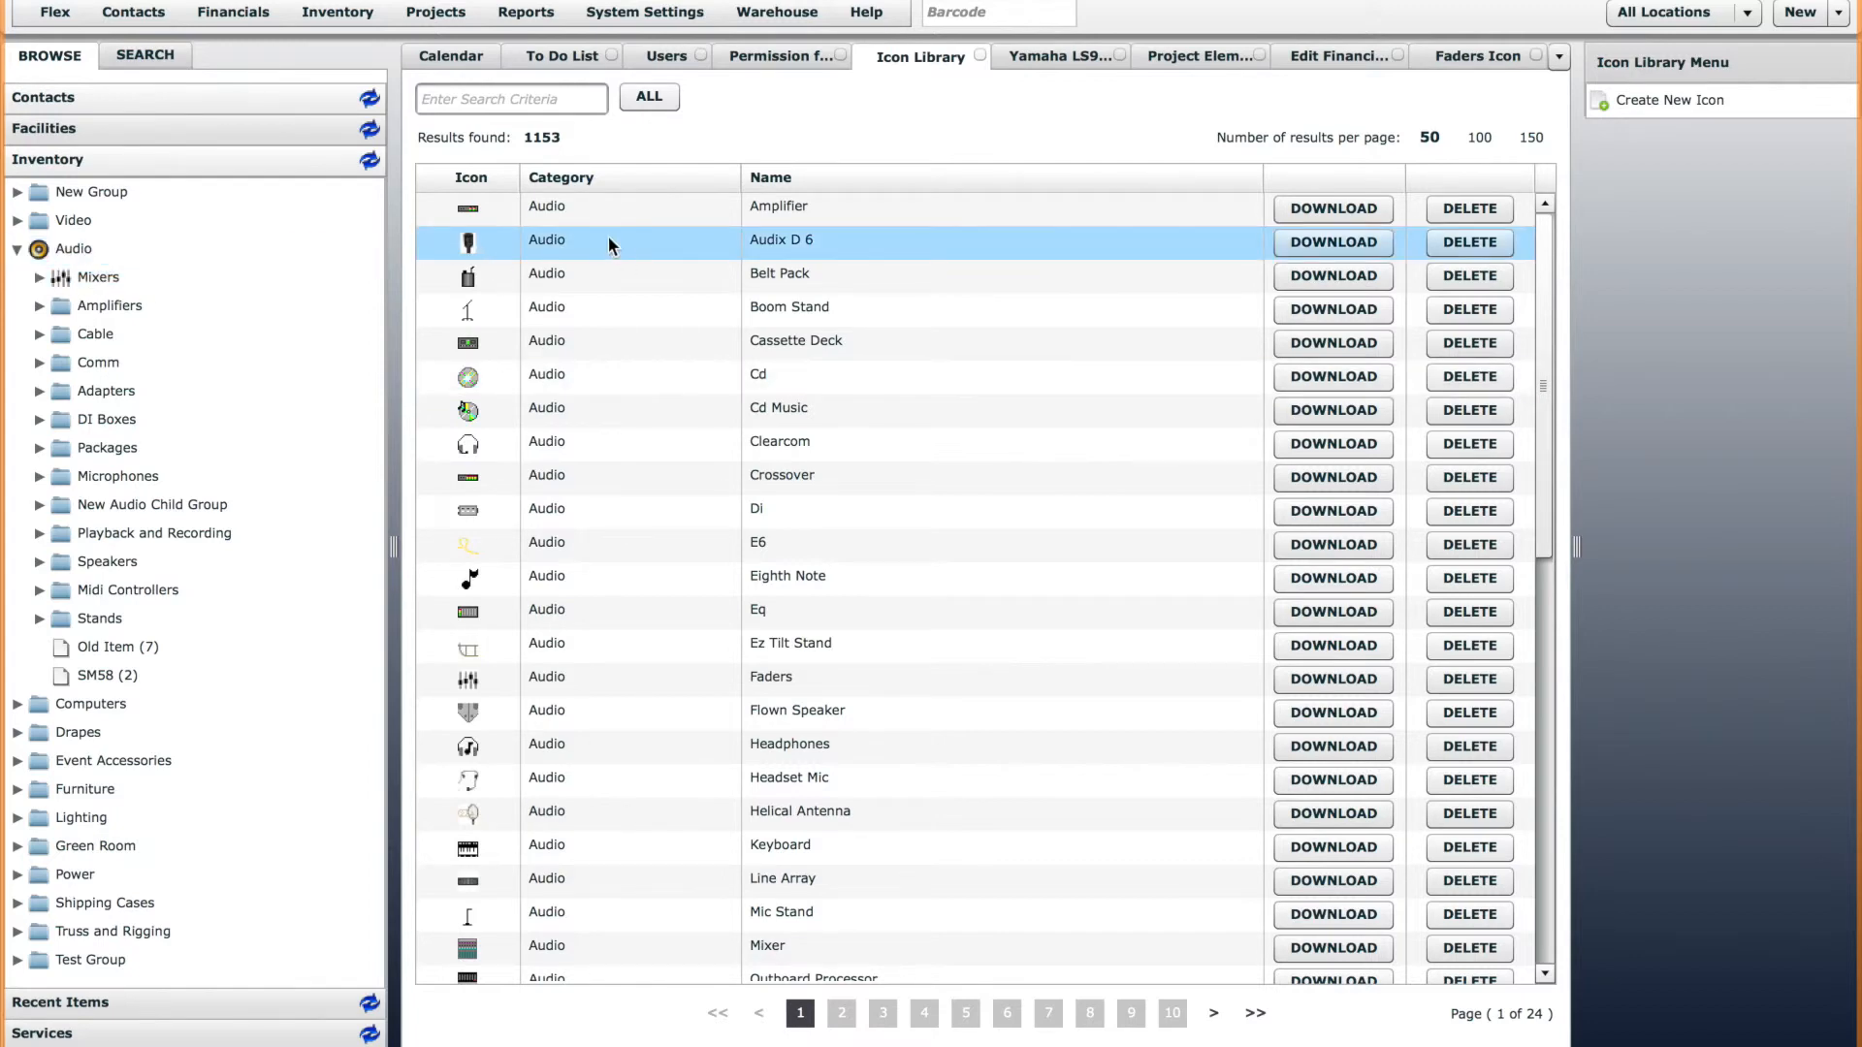
Download the Speaker 3 icon from the Icon Library and check for its file among the downloads.
mouse_move(1540, 318)
mouse_down()
mouse_move(1544, 351)
mouse_move(1547, 284)
mouse_up()
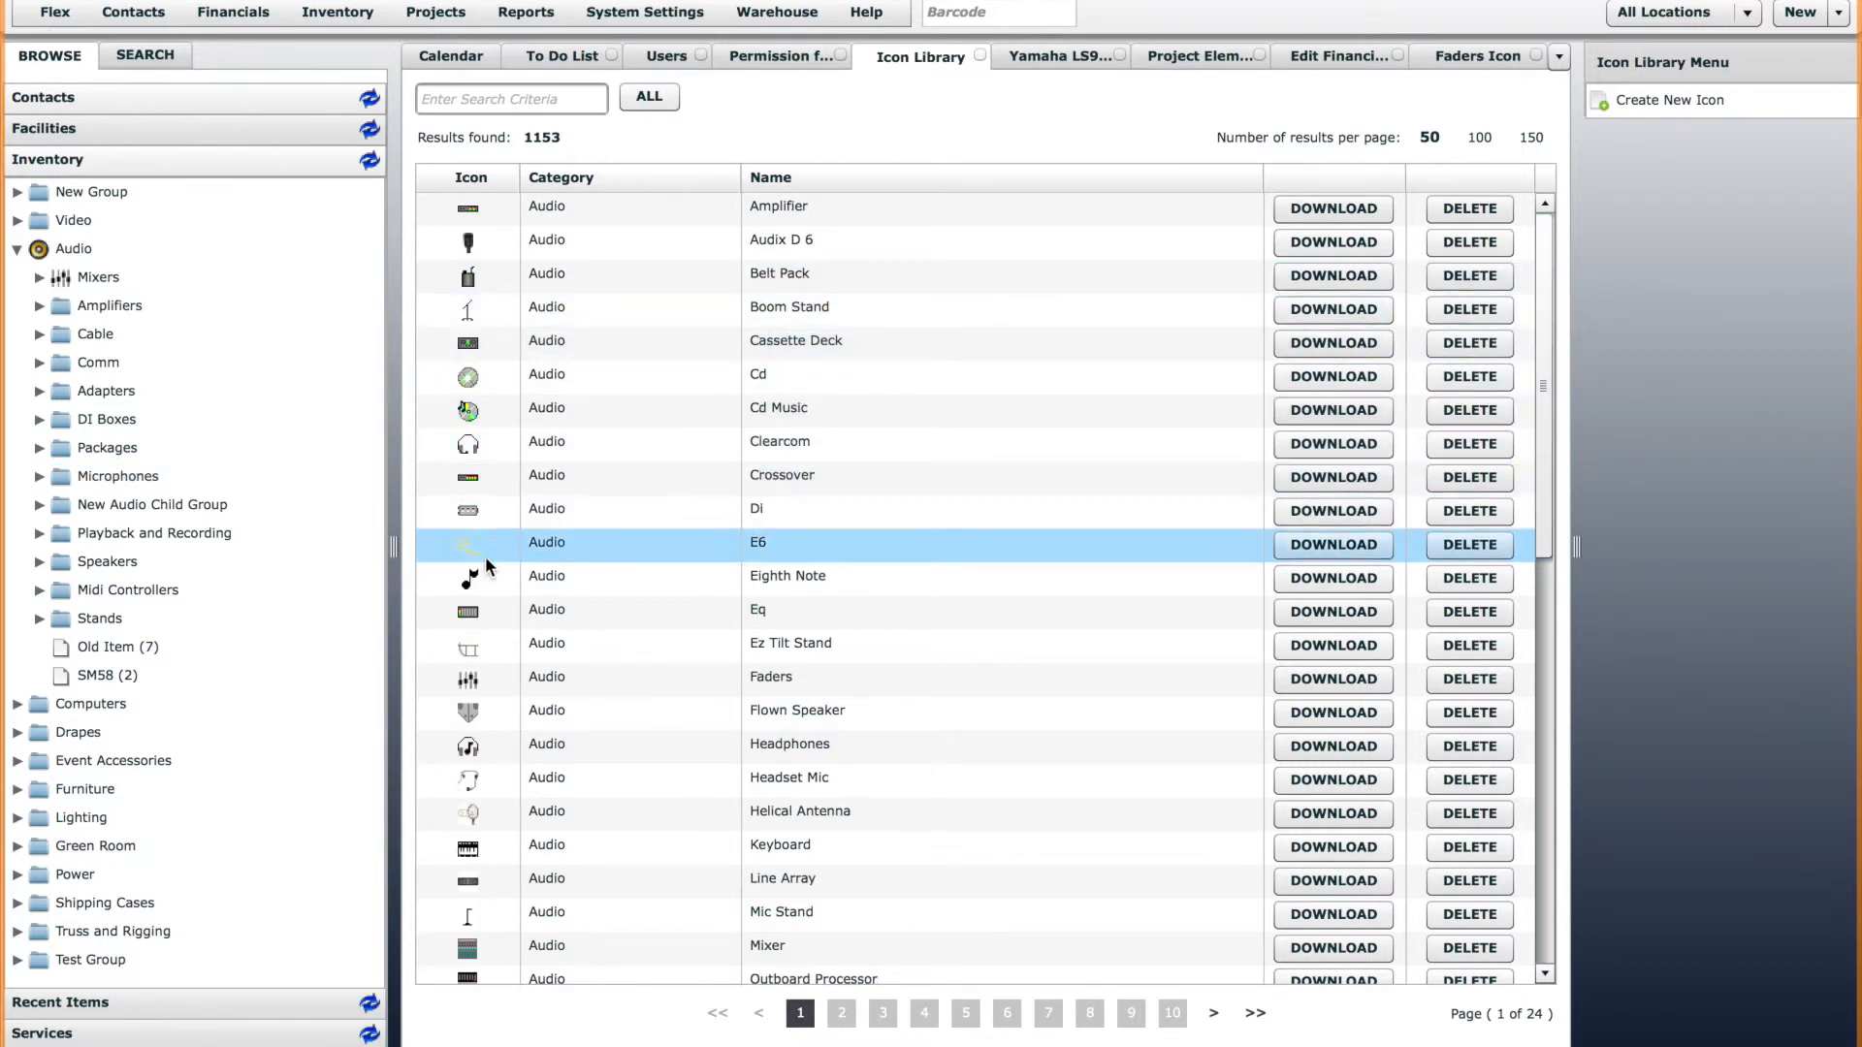
drag(1538, 528, 1549, 931)
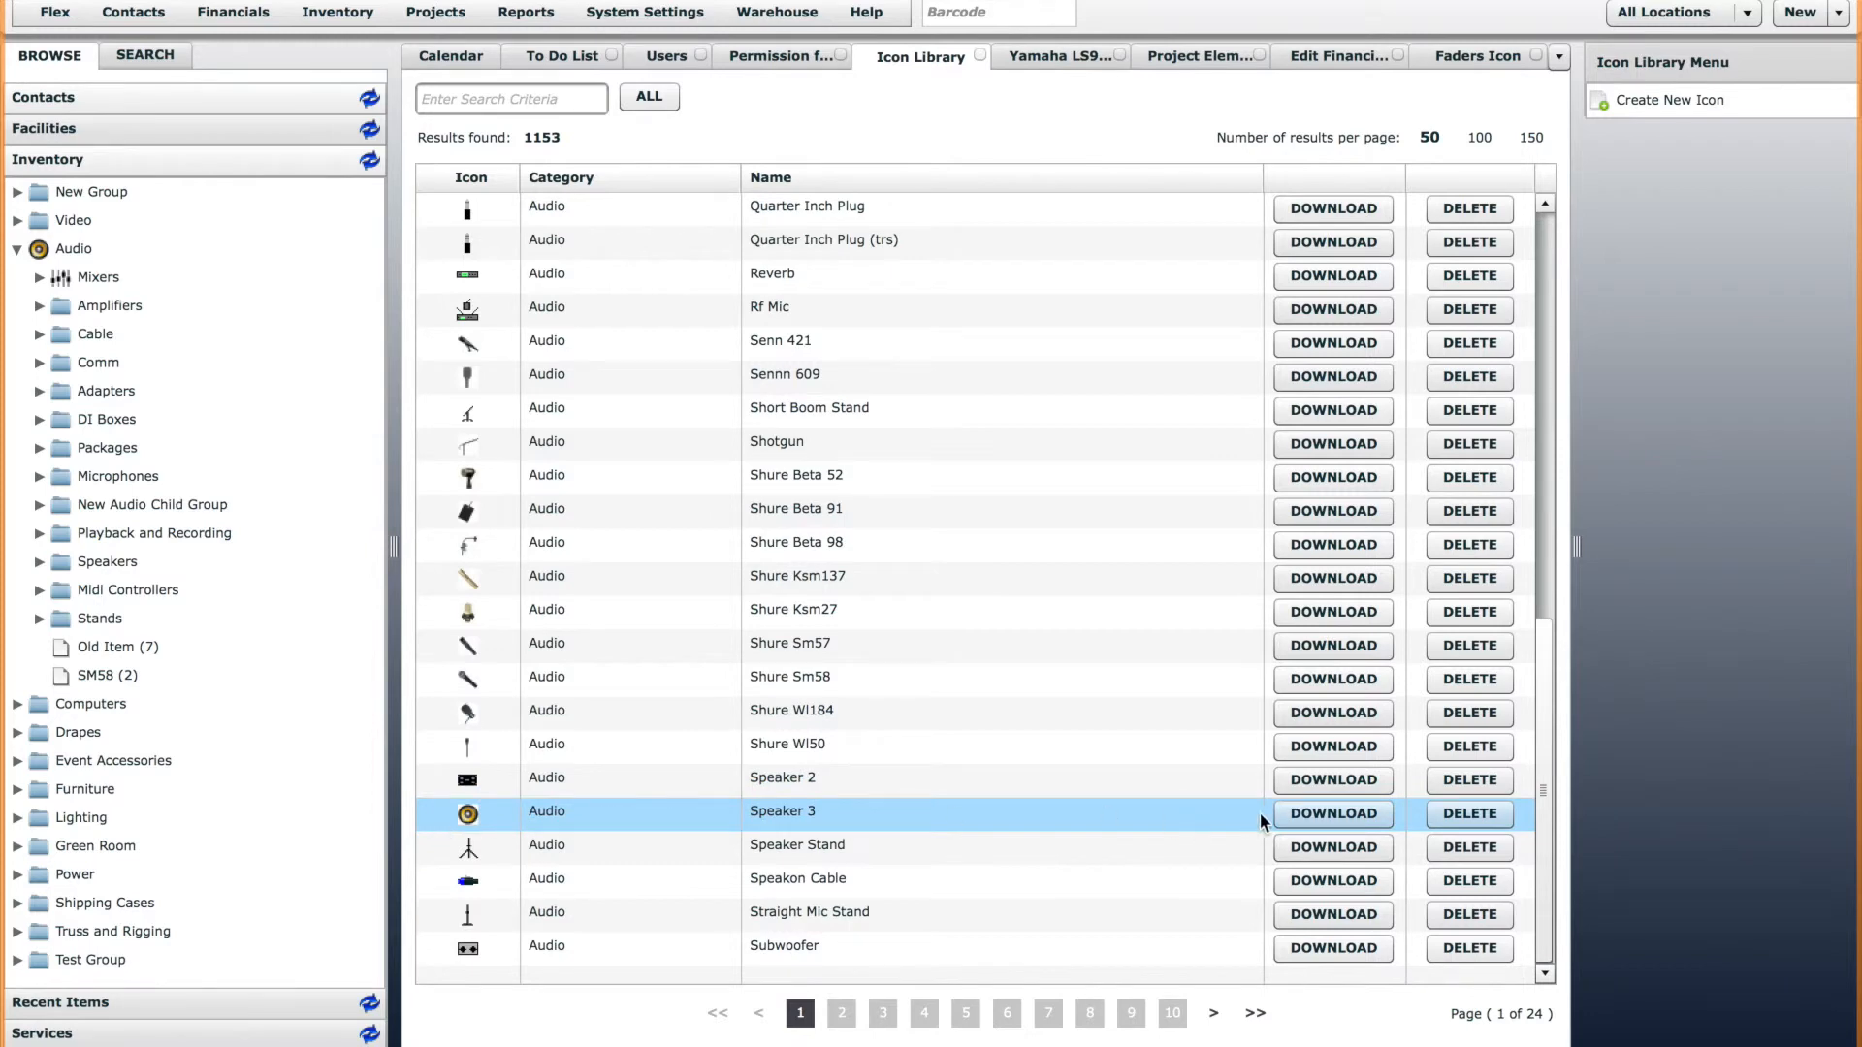
click(1333, 813)
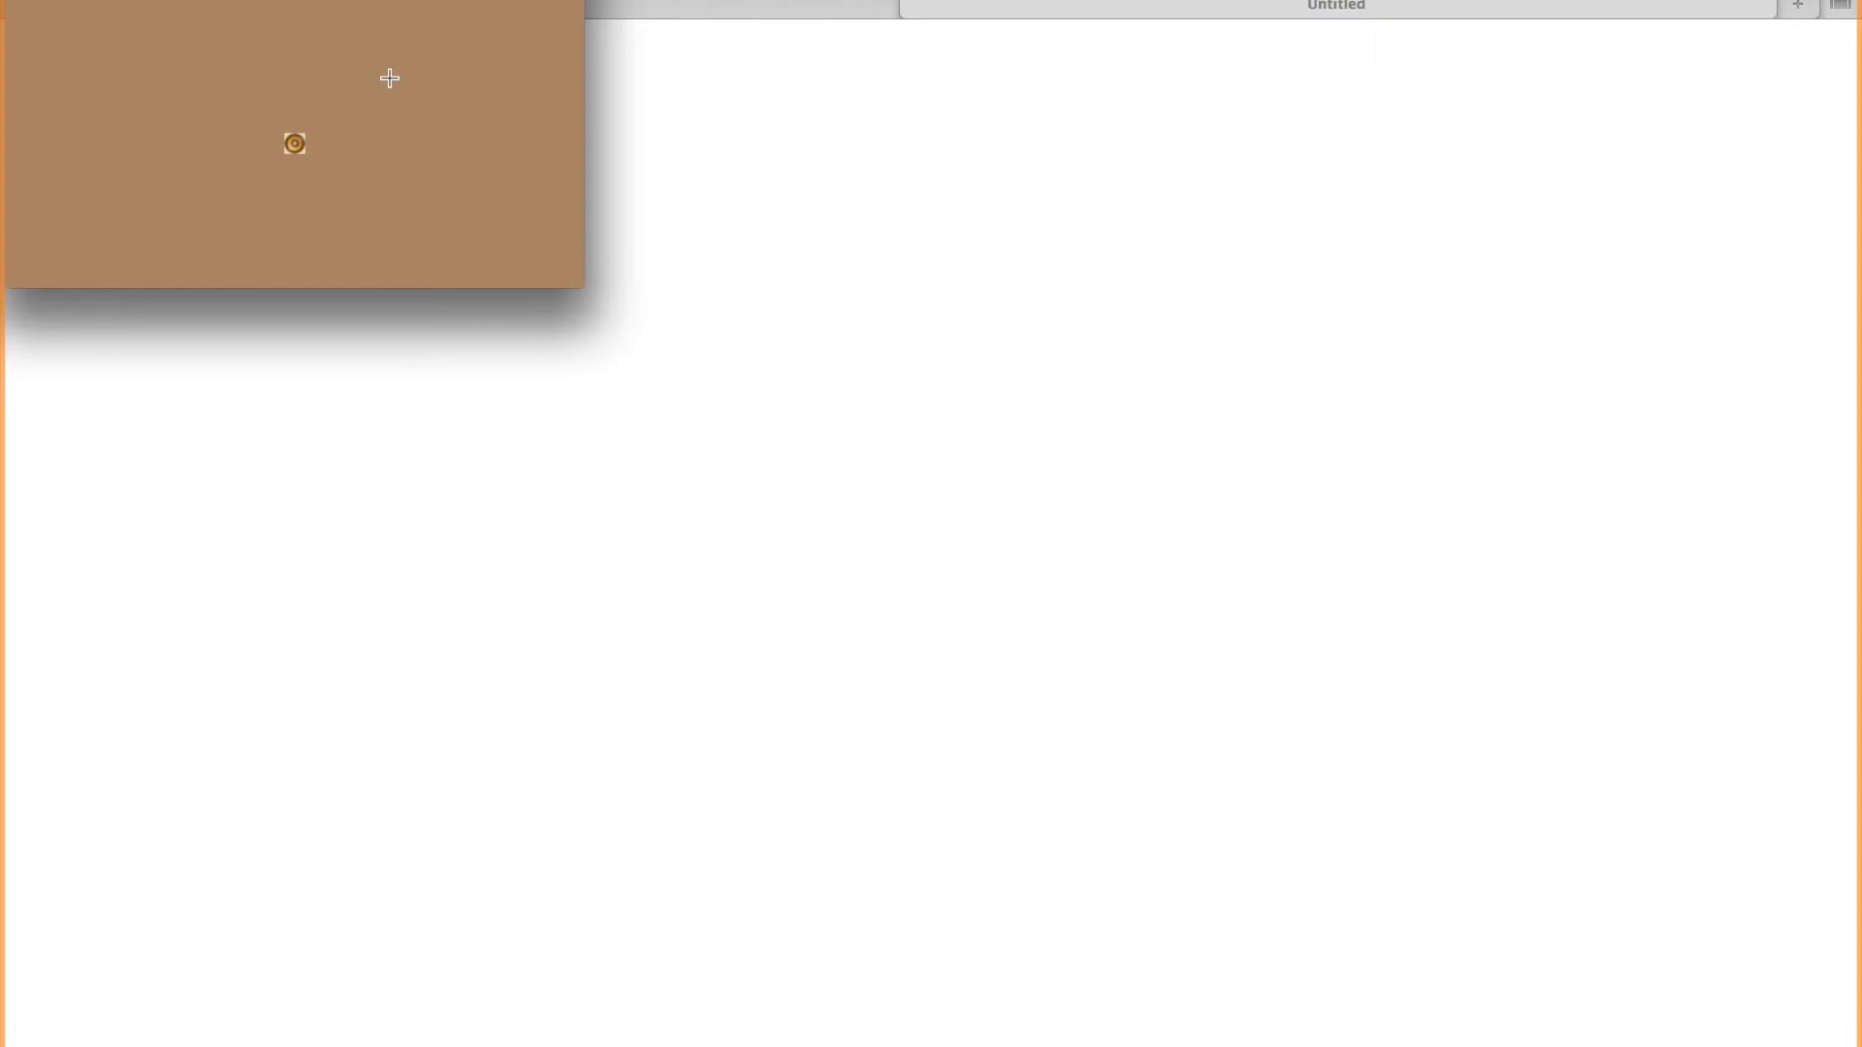
key(super+q)
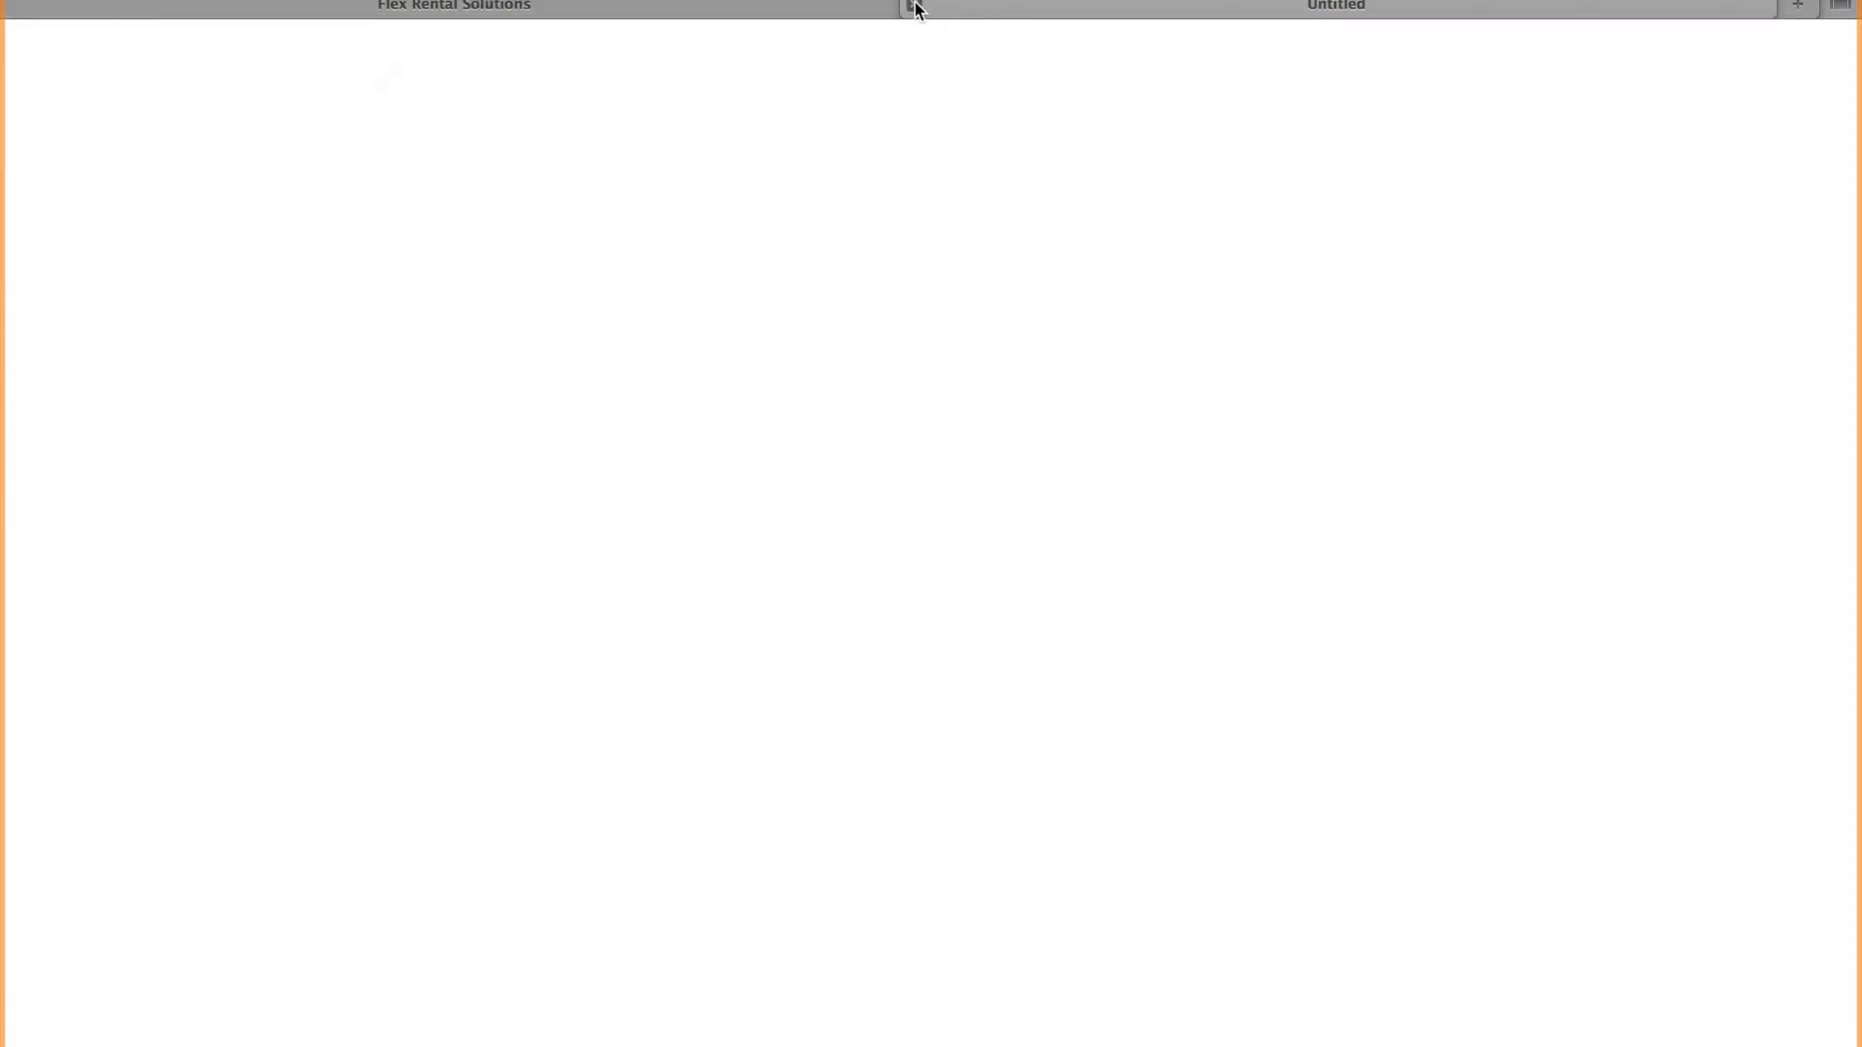
click(915, 8)
click(1668, 1038)
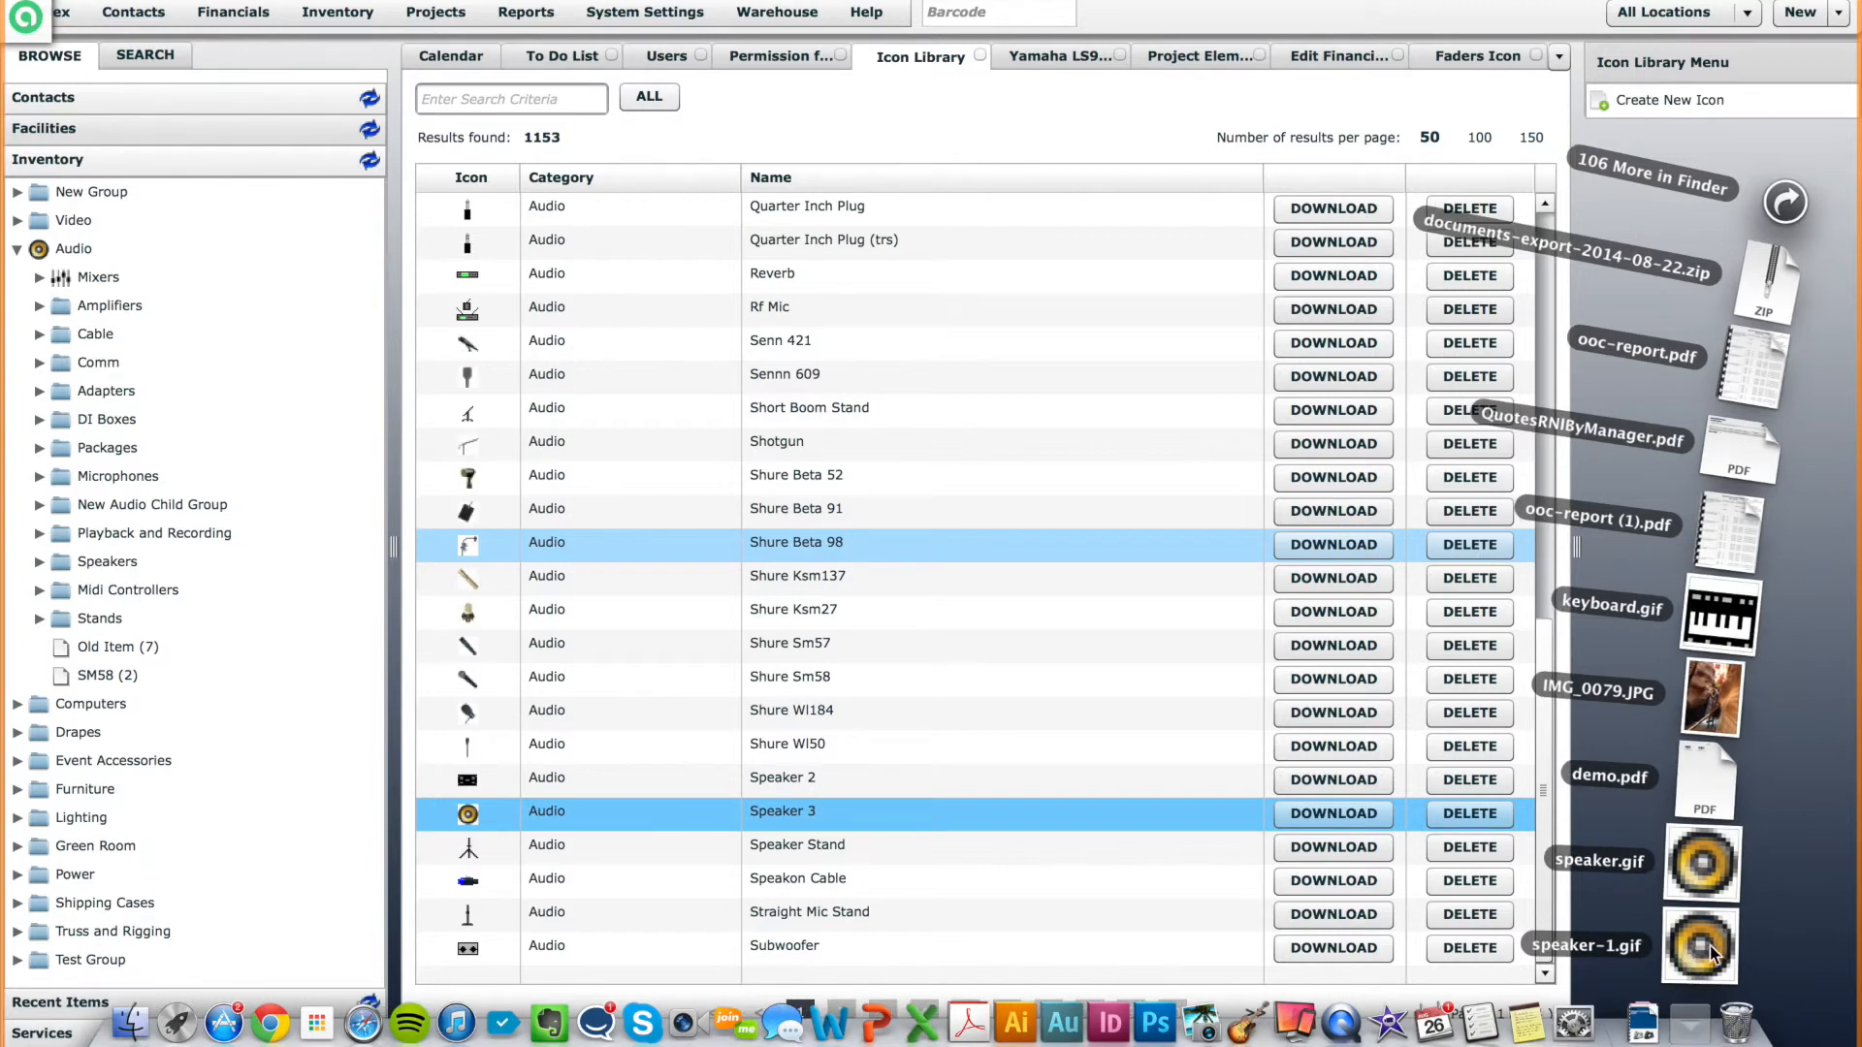
click(1139, 683)
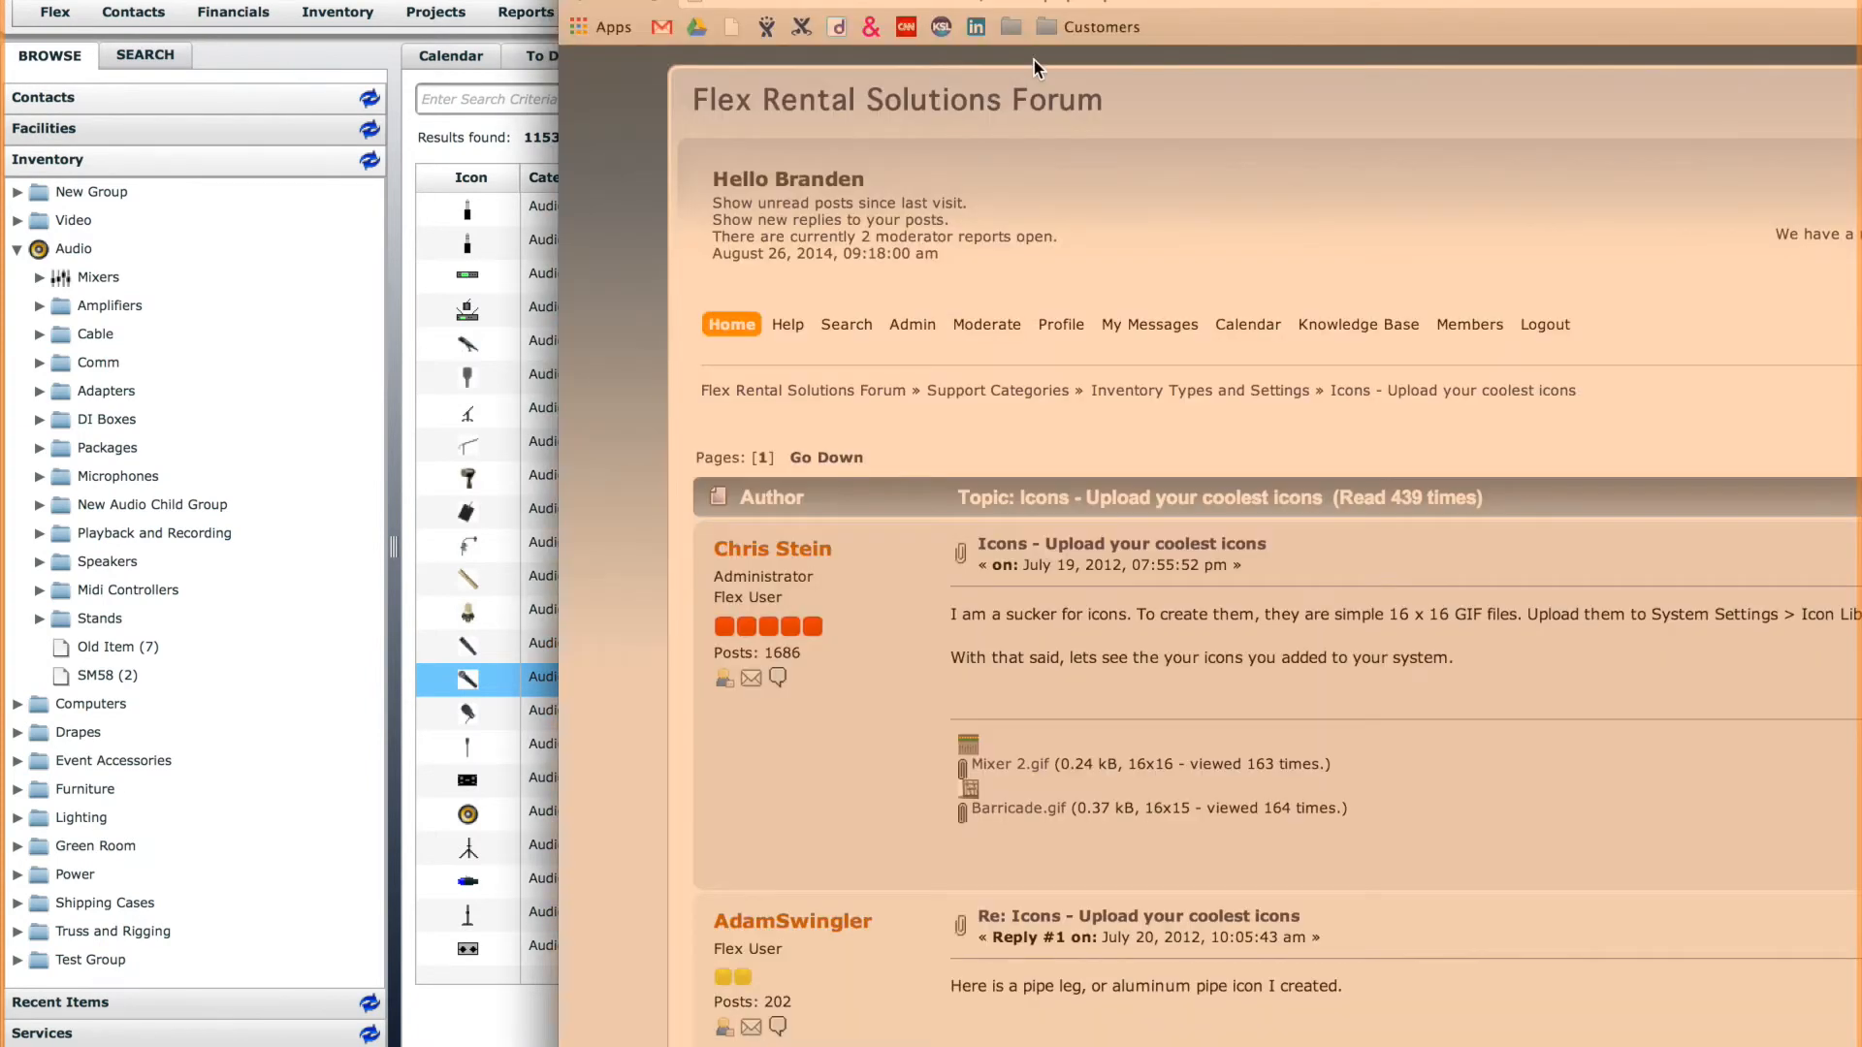
Move the browser window showing the forum topic "Icons - Upload your coolest icons" away from the Icon Library.
drag(1226, 1, 1619, 79)
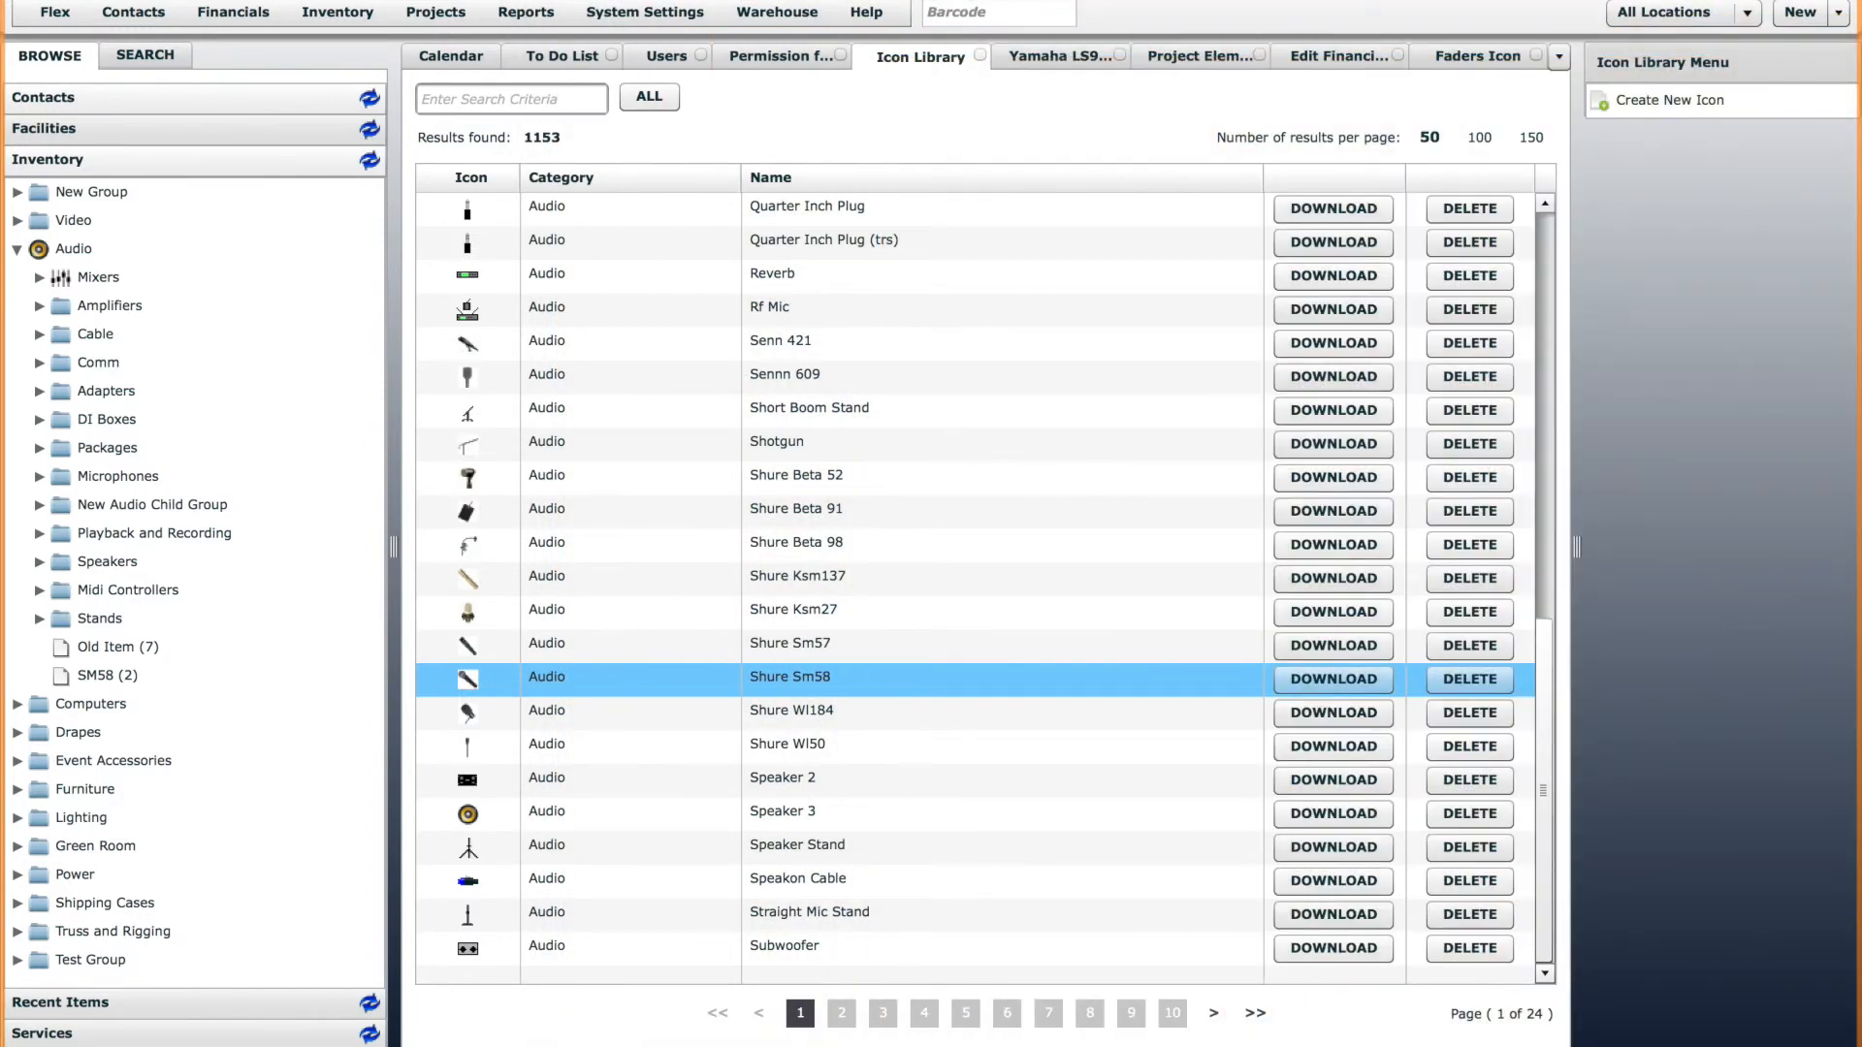